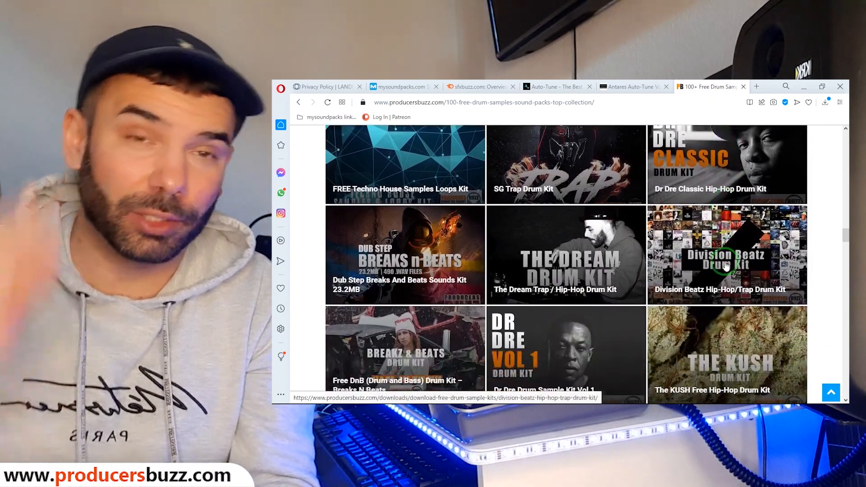
Scroll further down the free drum kit collection page in Opera.
{"action": "scroll", "coordinate": [727, 267], "scroll_direction": "down", "scroll_amount": 15}
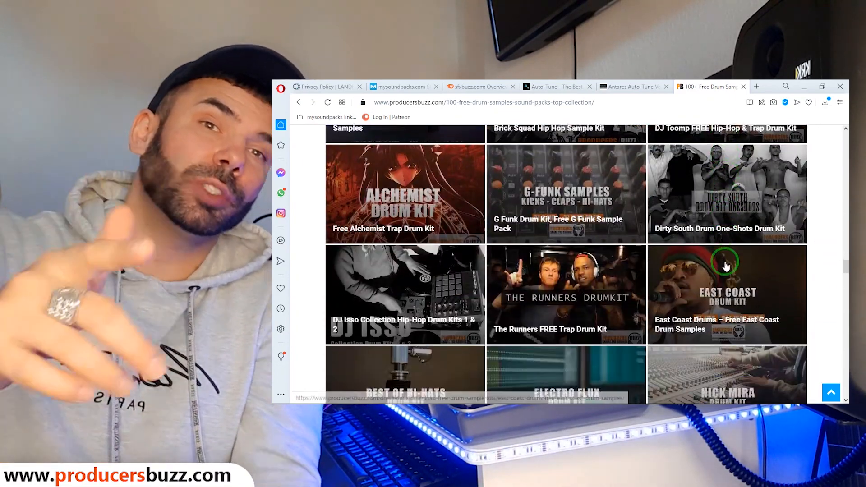
{"action": "scroll", "coordinate": [726, 266], "scroll_direction": "down", "scroll_amount": 9}
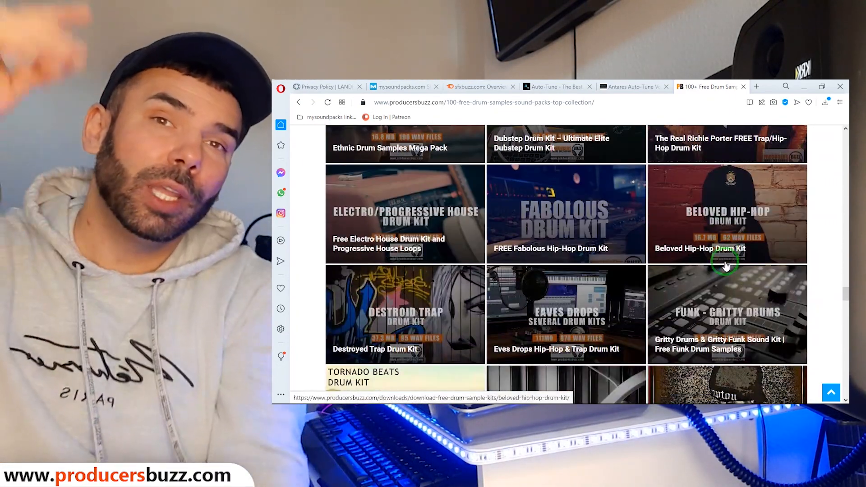
{"action": "scroll", "coordinate": [738, 274], "scroll_direction": "down", "scroll_amount": 14}
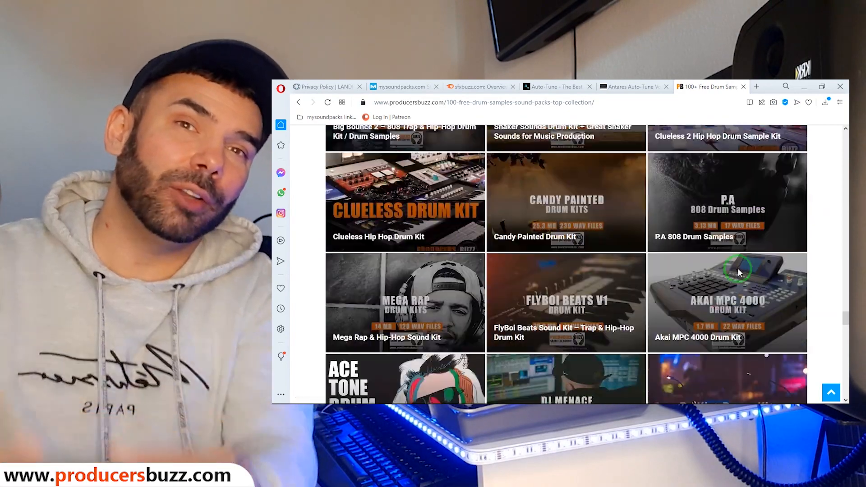
{"action": "scroll", "coordinate": [738, 274], "scroll_direction": "down", "scroll_amount": 14}
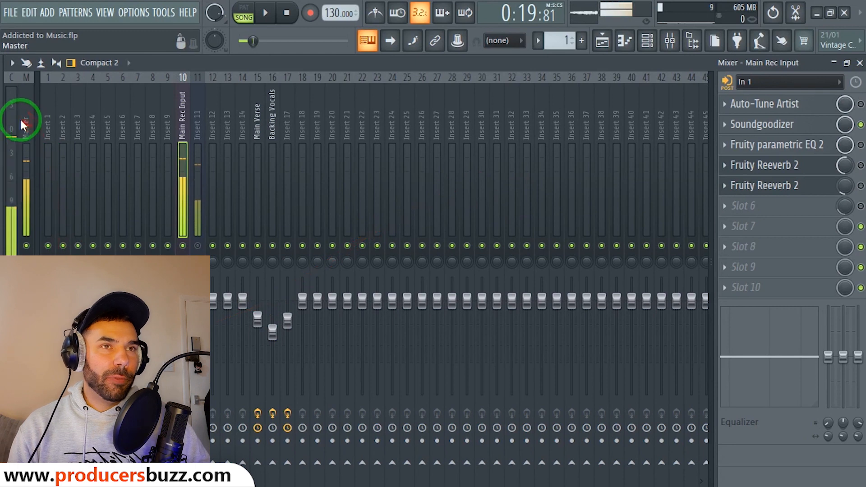
Show the effects list, then enable and open Auto-Tune Artist on Main Rec Input.
{"action": "left_click_drag", "start_coordinate": [23, 119], "coordinate": [189, 126]}
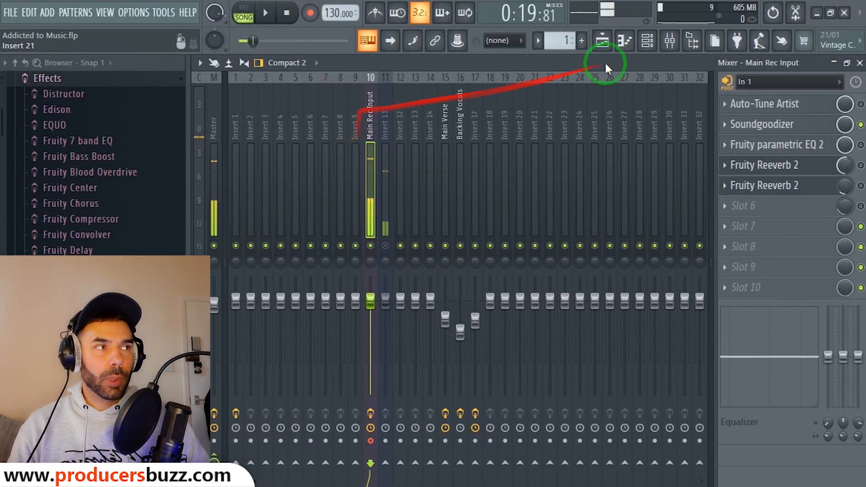
{"action": "left_click", "coordinate": [861, 165]}
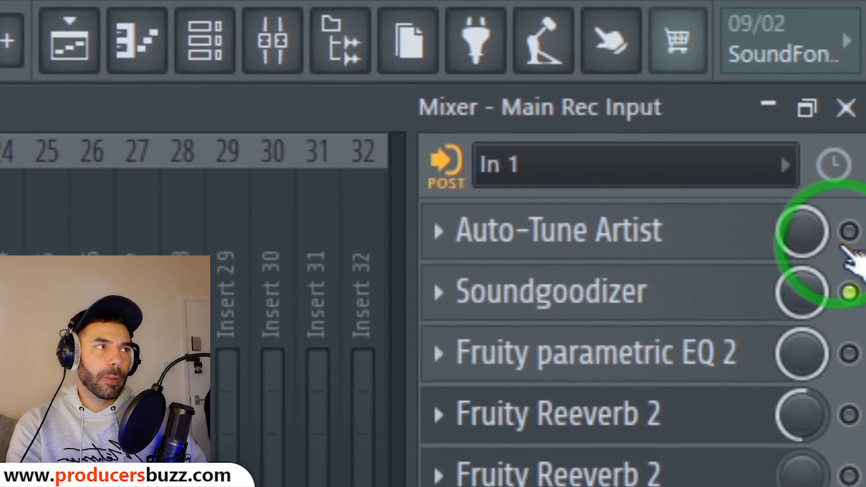
{"action": "left_click", "coordinate": [850, 222]}
{"action": "left_click", "coordinate": [670, 246]}
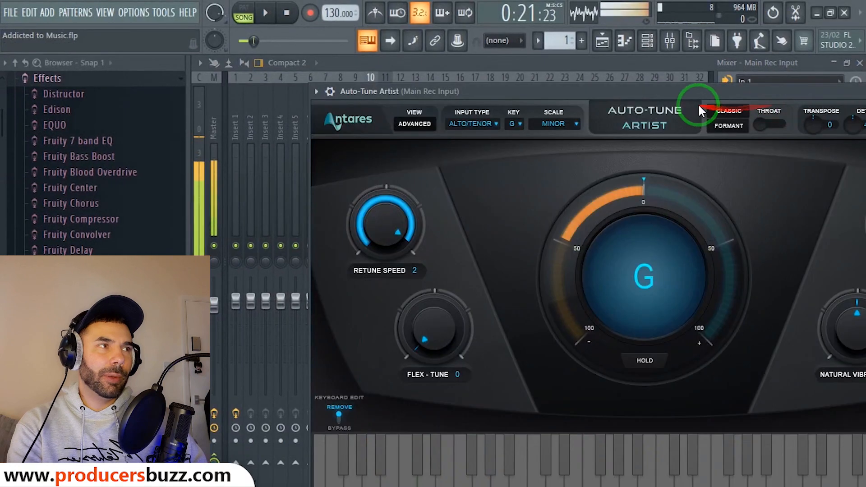
Review Auto-Tune Artist's Alto/Tenor input type, key G and Minor scale, then return to the mixer.
{"action": "left_click_drag", "start_coordinate": [699, 106], "coordinate": [590, 77]}
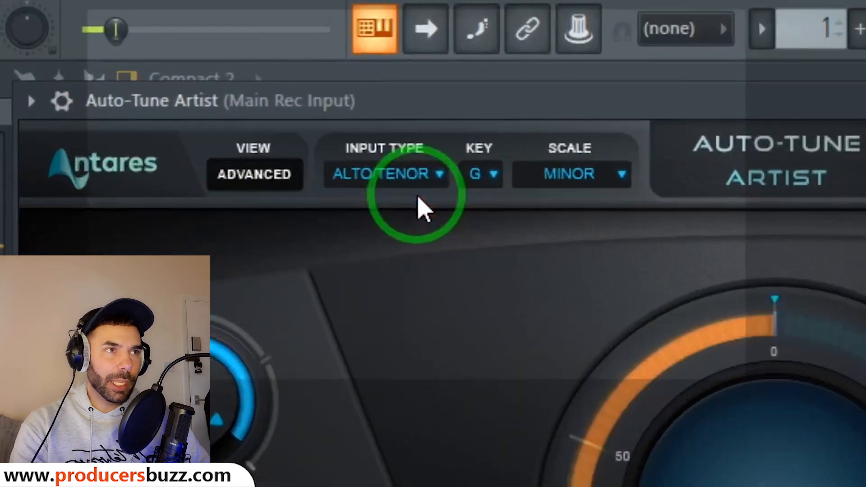
{"action": "left_click", "coordinate": [383, 105]}
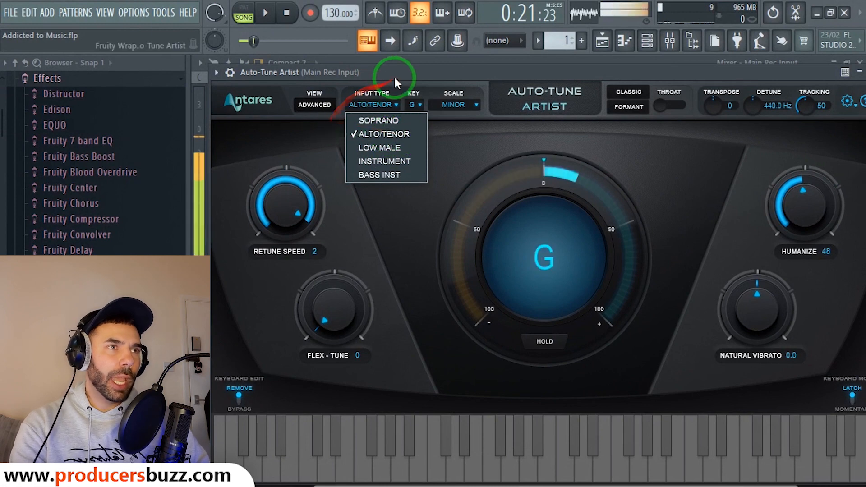
{"action": "left_click", "coordinate": [420, 103]}
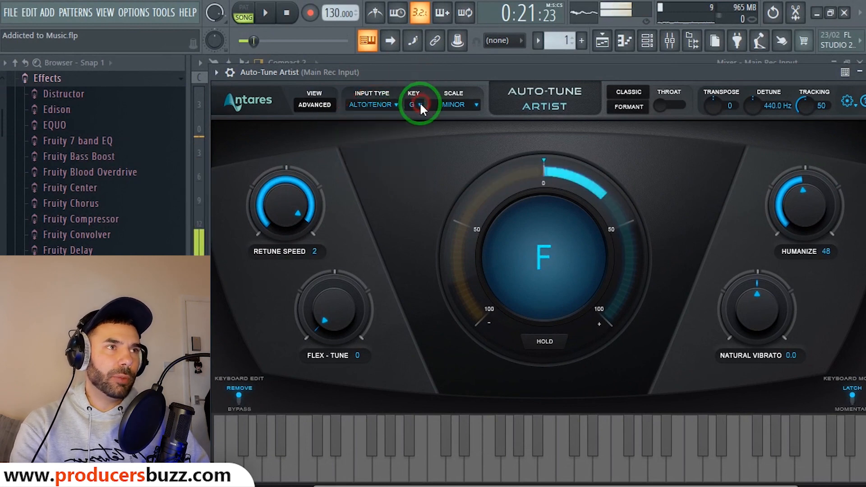
{"action": "left_click", "coordinate": [418, 103]}
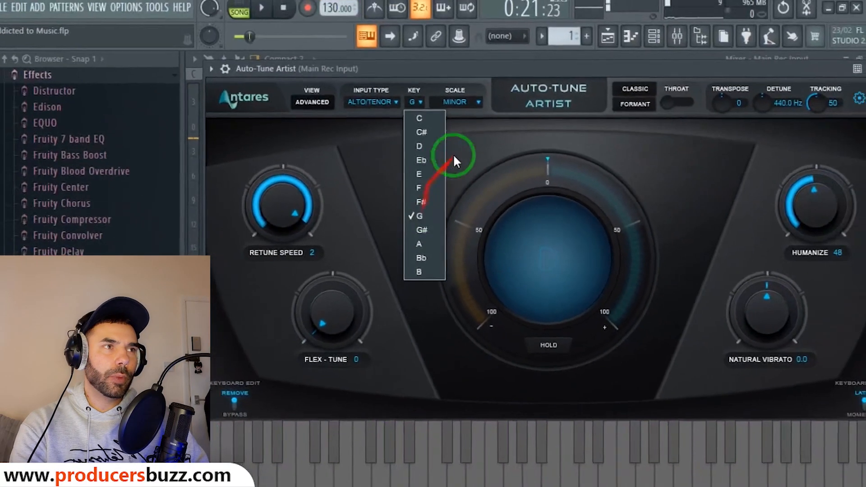
{"action": "left_click", "coordinate": [459, 104]}
{"action": "left_click", "coordinate": [459, 104]}
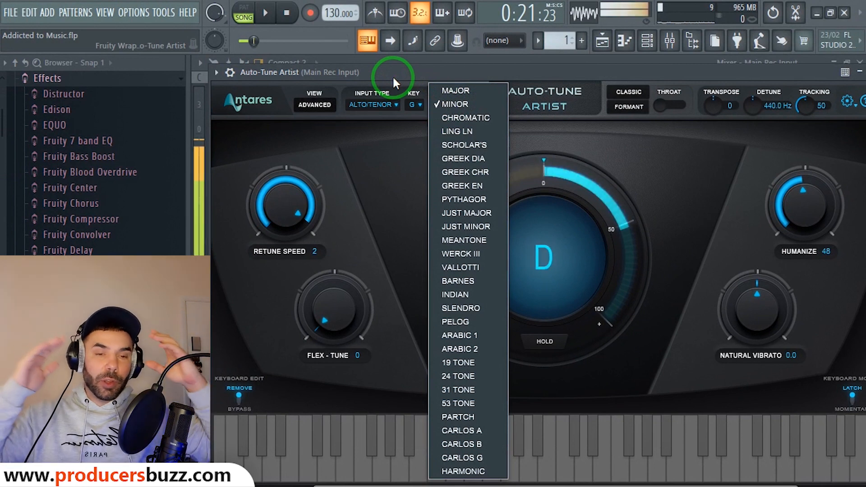
{"action": "left_click", "coordinate": [671, 41]}
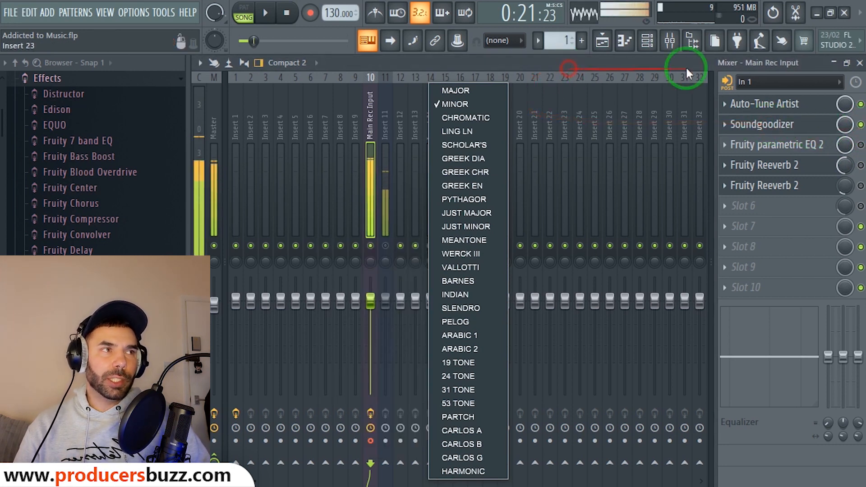
Open Soundgoodizer, try modes A and B, settle on mode C and lower the Amount slightly.
{"action": "left_click", "coordinate": [790, 102]}
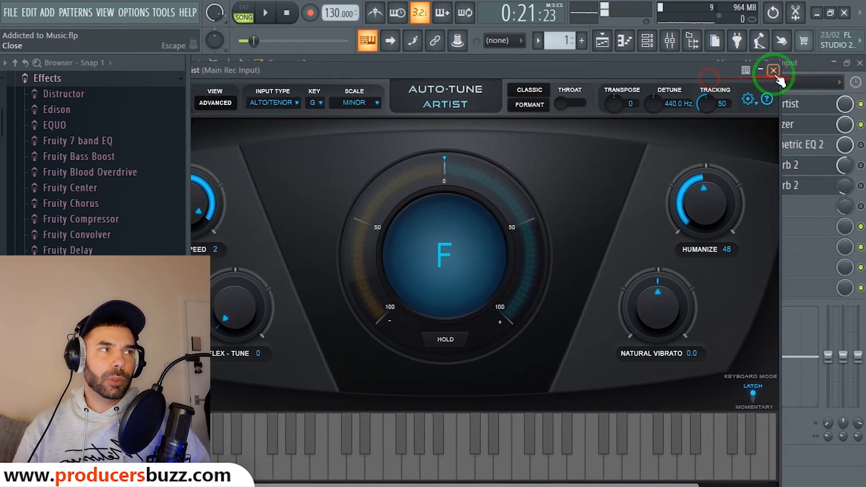
{"action": "left_click", "coordinate": [767, 104]}
{"action": "left_click", "coordinate": [767, 124]}
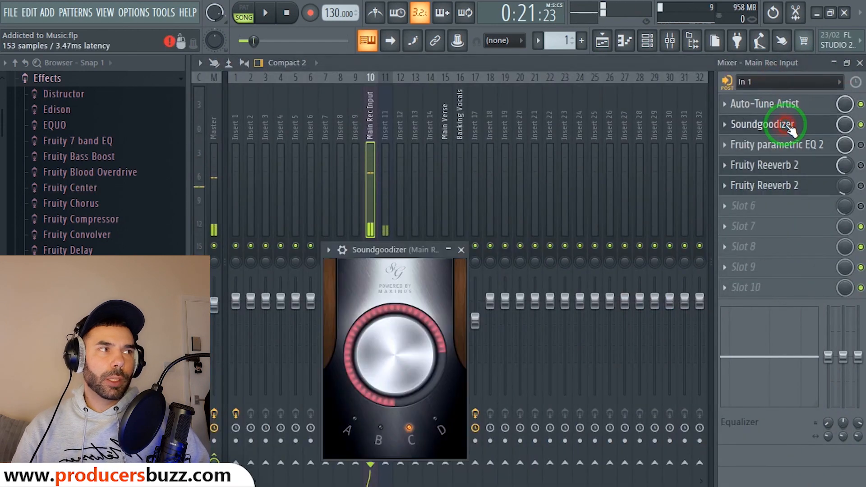
{"action": "left_click_drag", "start_coordinate": [426, 248], "coordinate": [487, 114]}
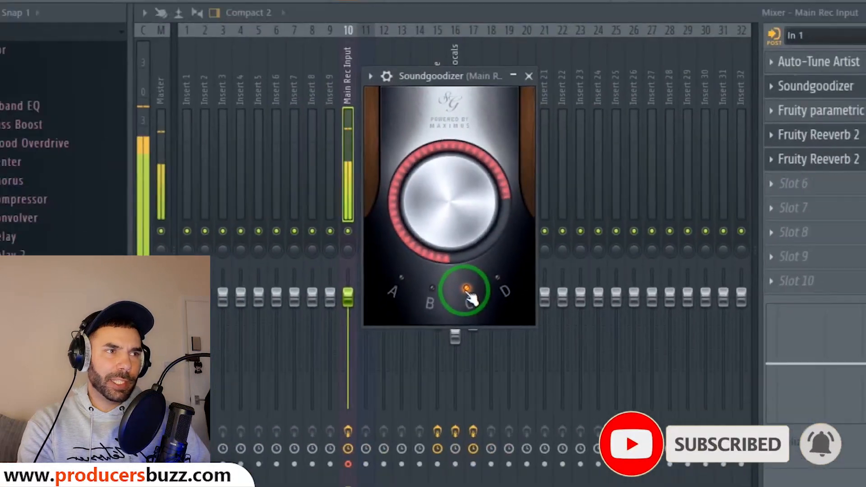
{"action": "left_click", "coordinate": [406, 282]}
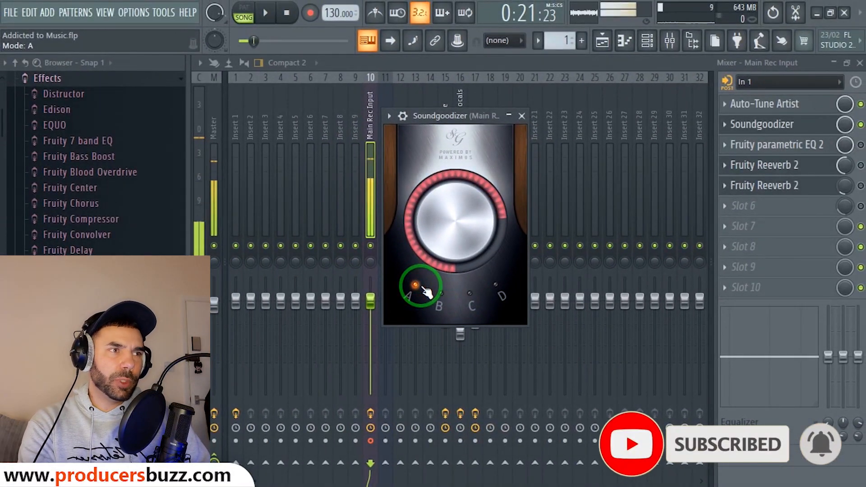
{"action": "left_click", "coordinate": [442, 298]}
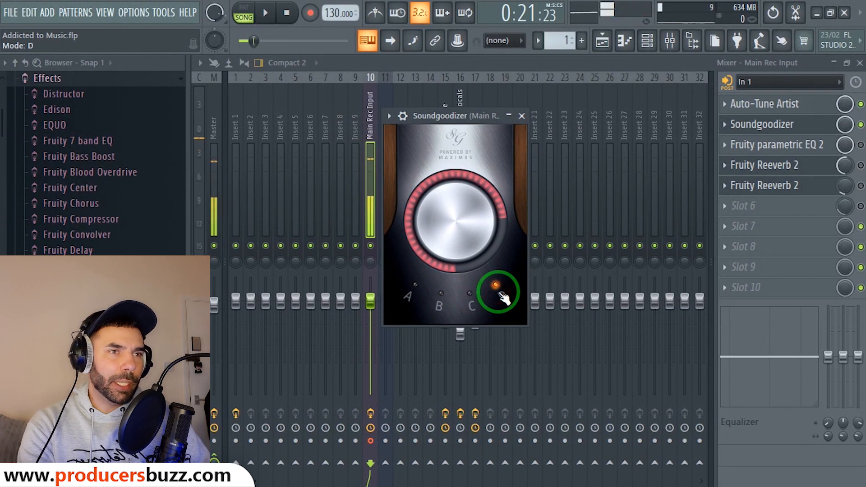
{"action": "left_click", "coordinate": [468, 294]}
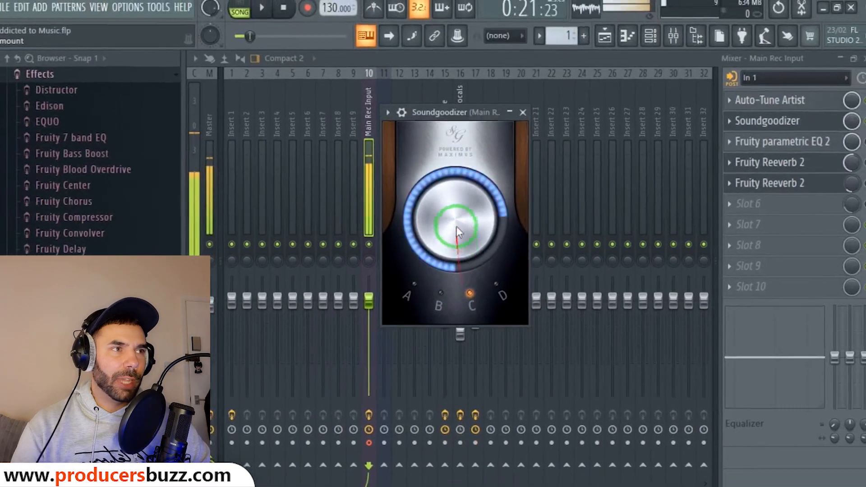
{"action": "left_click_drag", "start_coordinate": [468, 207], "coordinate": [442, 274]}
{"action": "left_click_drag", "start_coordinate": [452, 203], "coordinate": [451, 200]}
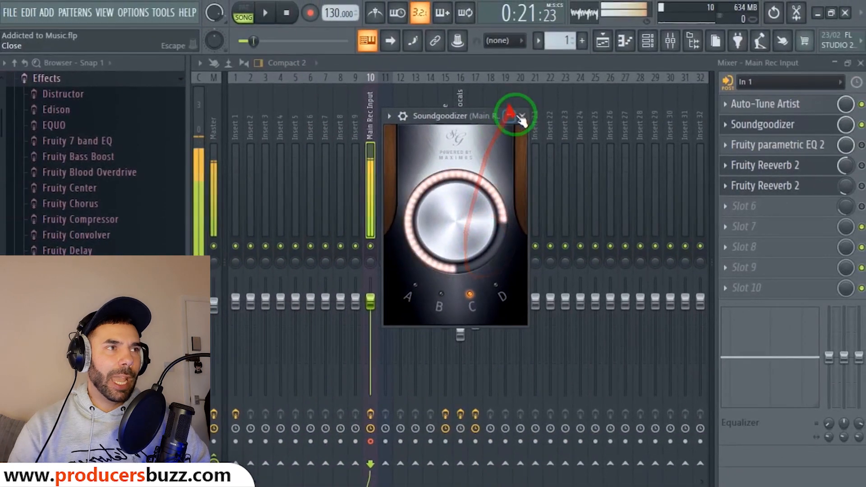
{"action": "left_click", "coordinate": [522, 117]}
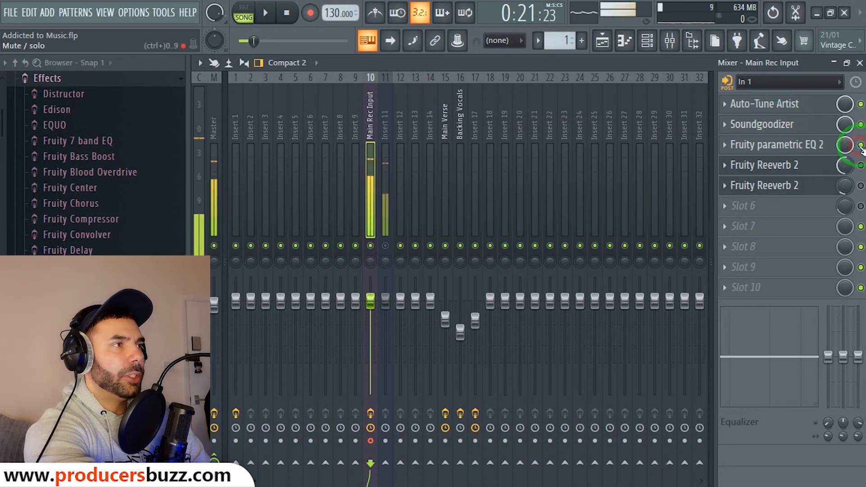
Open the Fruity parametric EQ 2 on Main Rec Input and load its Vocal Presence preset.
{"action": "left_click", "coordinate": [809, 145]}
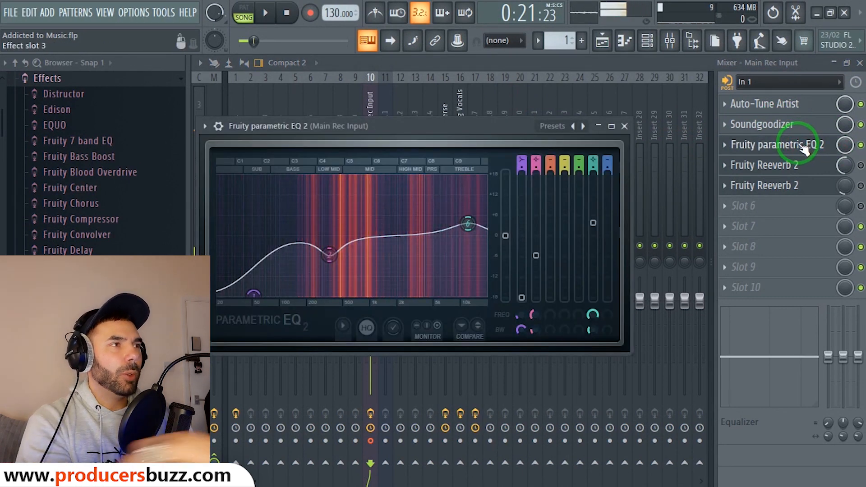
{"action": "left_click", "coordinate": [806, 149]}
{"action": "right_click", "coordinate": [727, 145]}
{"action": "left_click", "coordinate": [744, 150]}
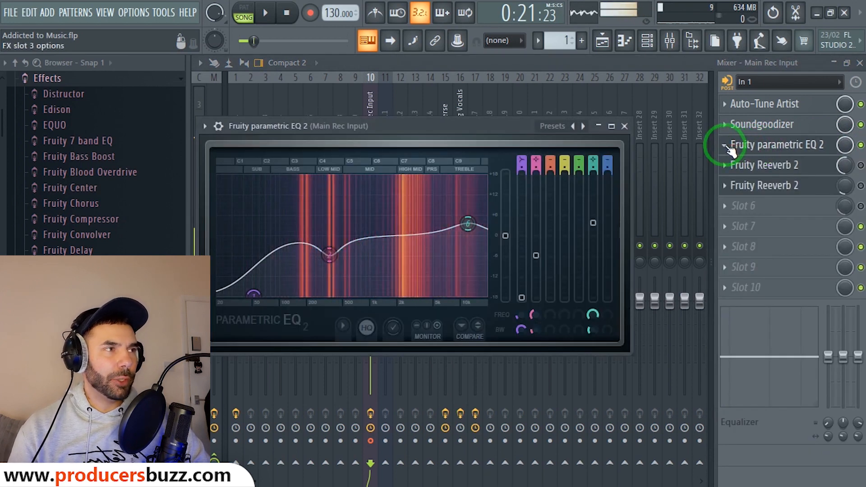
{"action": "right_click", "coordinate": [730, 149]}
{"action": "left_click", "coordinate": [728, 145]}
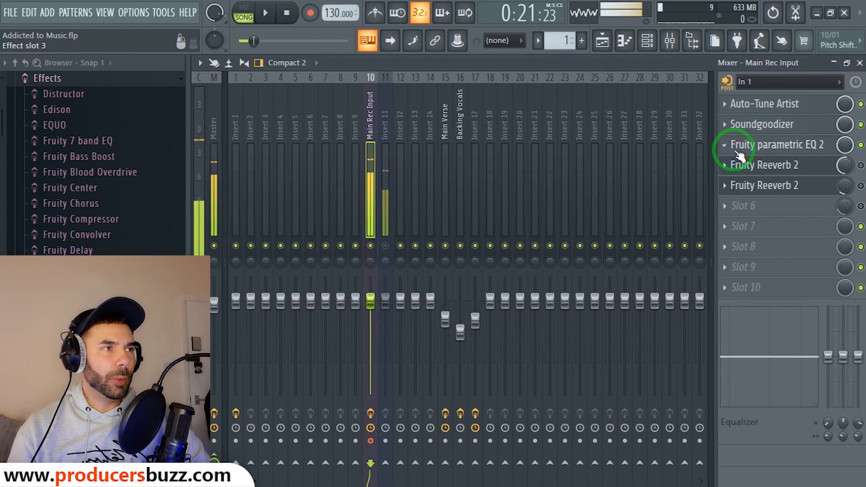
{"action": "left_click", "coordinate": [737, 151]}
{"action": "left_click_drag", "start_coordinate": [399, 122], "coordinate": [521, 107]}
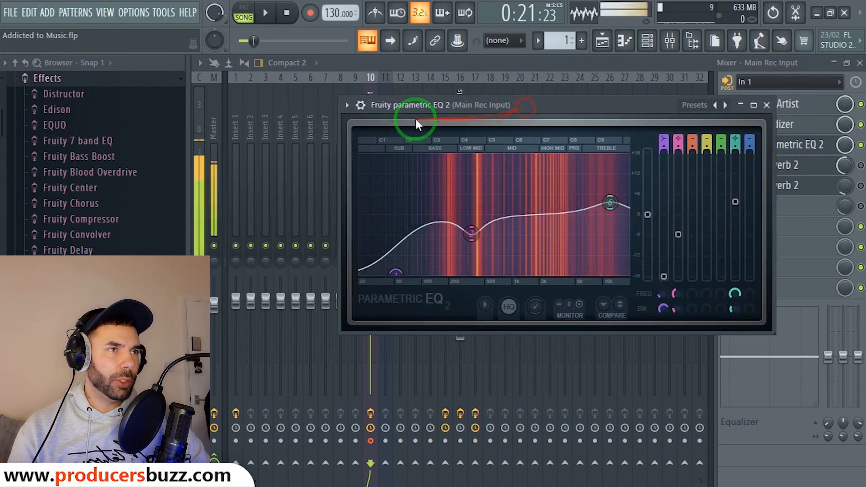
{"action": "left_click", "coordinate": [346, 105]}
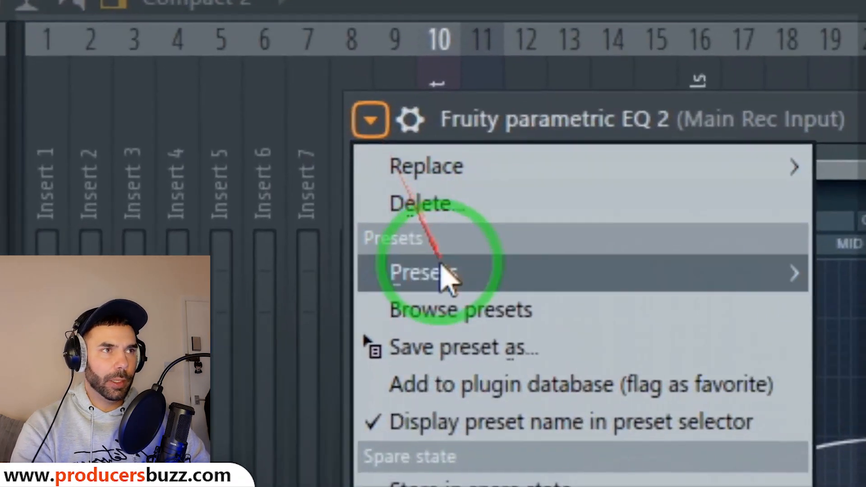
{"action": "mouse_move", "coordinate": [405, 159]}
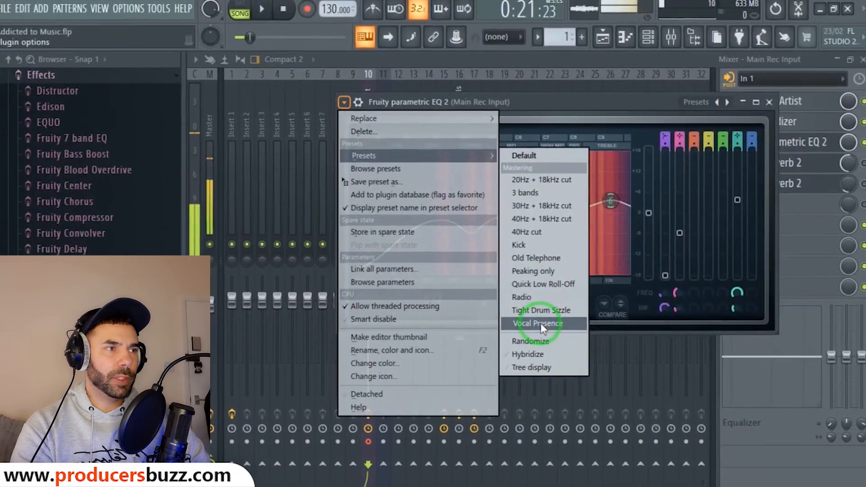
{"action": "left_click", "coordinate": [540, 323]}
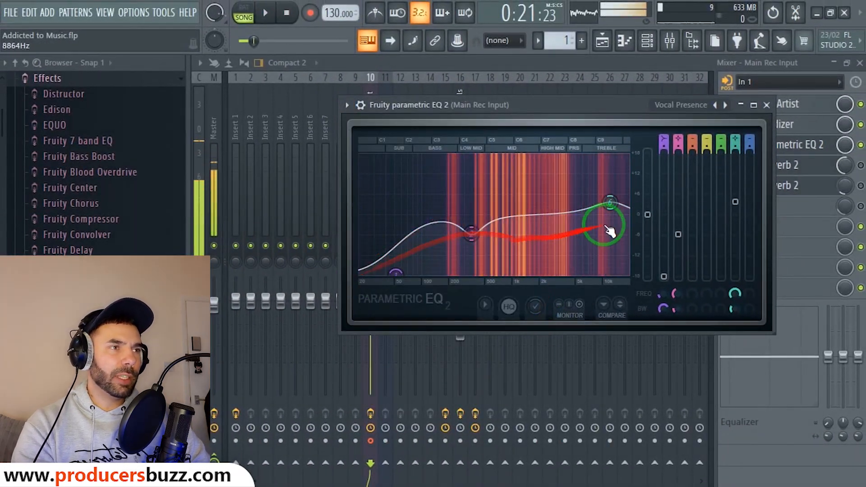
Experiment with the low shelf and bands 5 and 6, then reload the Vocal Presence preset.
{"action": "left_click_drag", "start_coordinate": [396, 272], "coordinate": [407, 248]}
{"action": "left_click_drag", "start_coordinate": [471, 232], "coordinate": [480, 194]}
{"action": "left_click_drag", "start_coordinate": [616, 212], "coordinate": [604, 171]}
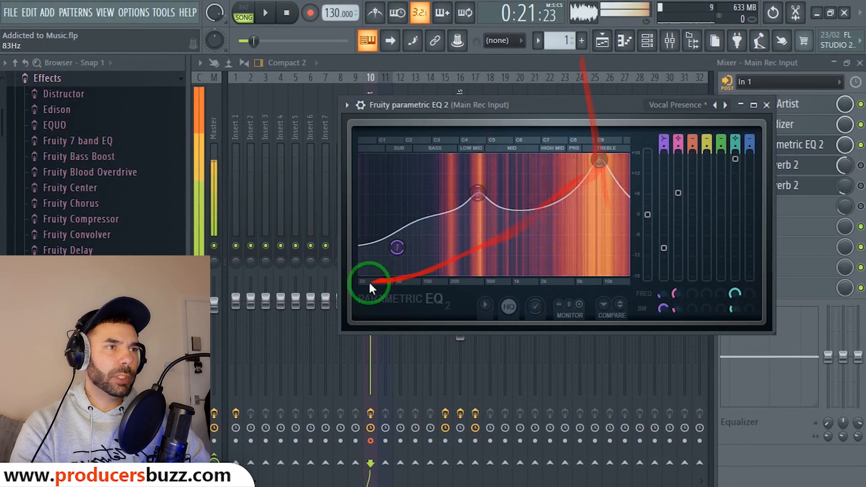
{"action": "left_click_drag", "start_coordinate": [398, 247], "coordinate": [439, 156]}
{"action": "left_click_drag", "start_coordinate": [479, 194], "coordinate": [531, 156]}
{"action": "left_click_drag", "start_coordinate": [587, 173], "coordinate": [584, 274]}
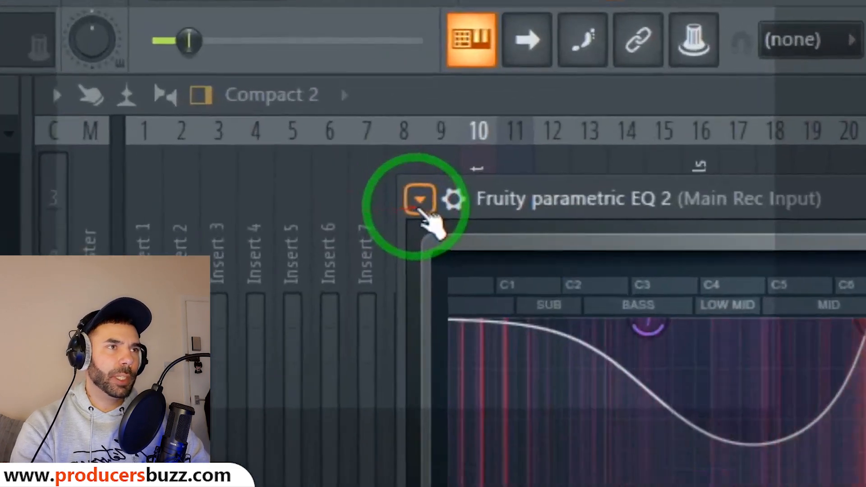
{"action": "left_click", "coordinate": [347, 104]}
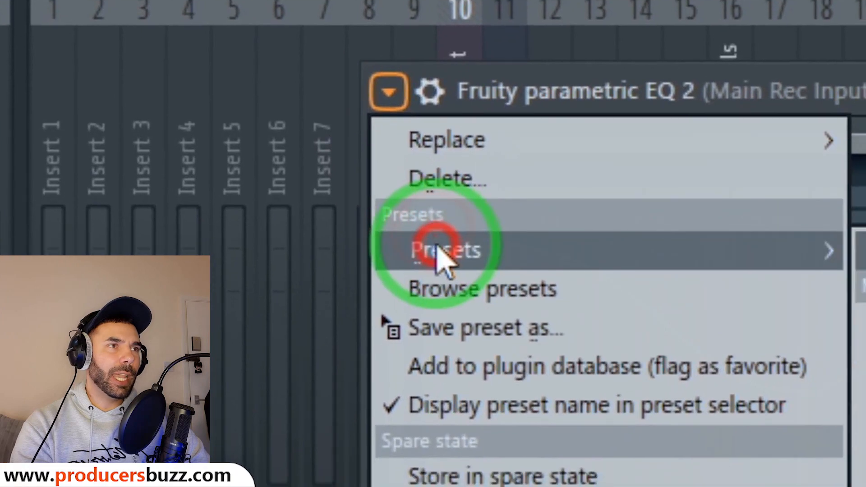
{"action": "mouse_move", "coordinate": [858, 373]}
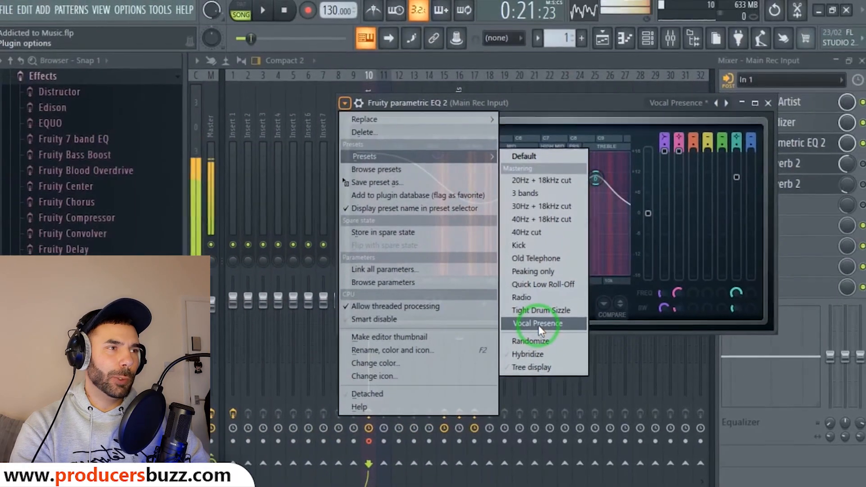
{"action": "left_click", "coordinate": [538, 326]}
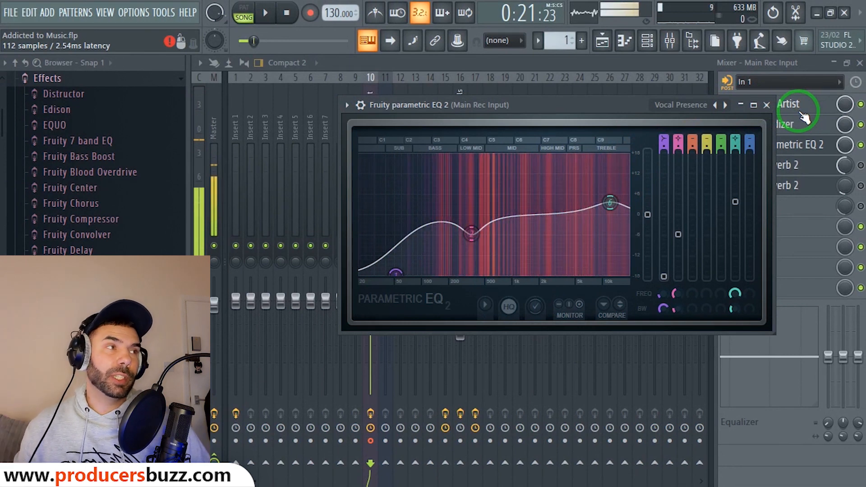
Turn the first Fruity Reeverb 2's mix down to 25%.
{"action": "left_click", "coordinate": [766, 105]}
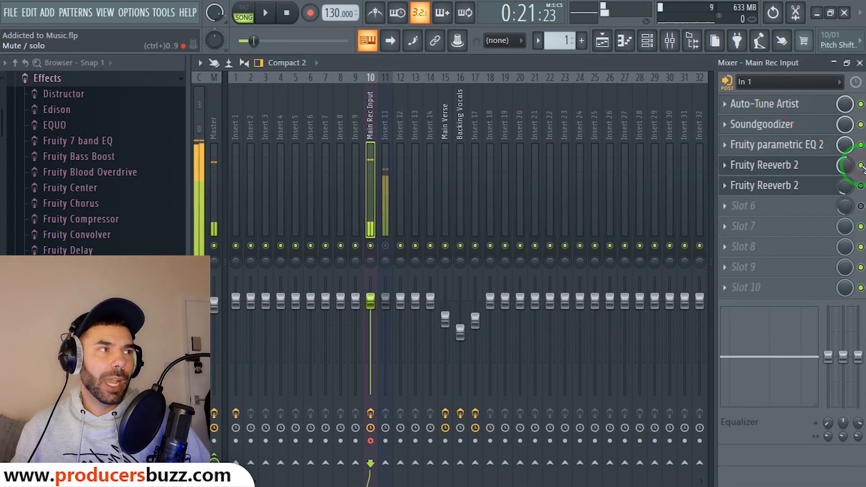
{"action": "left_click", "coordinate": [811, 171]}
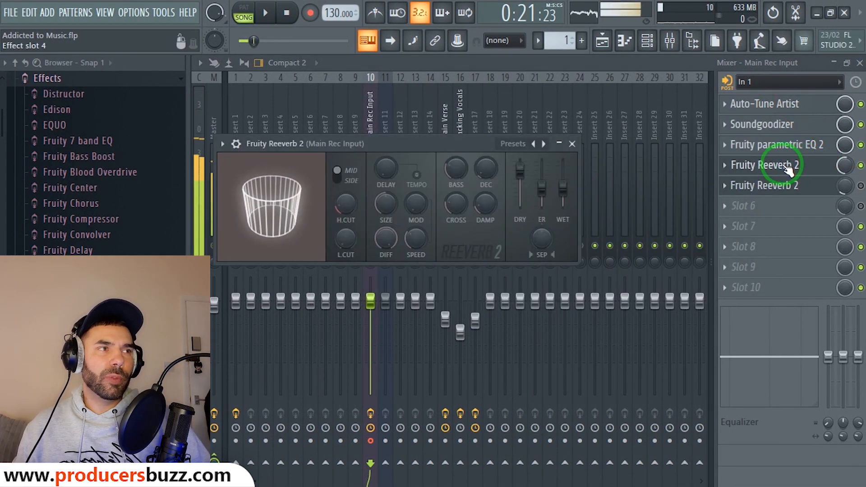
{"action": "left_click", "coordinate": [572, 144]}
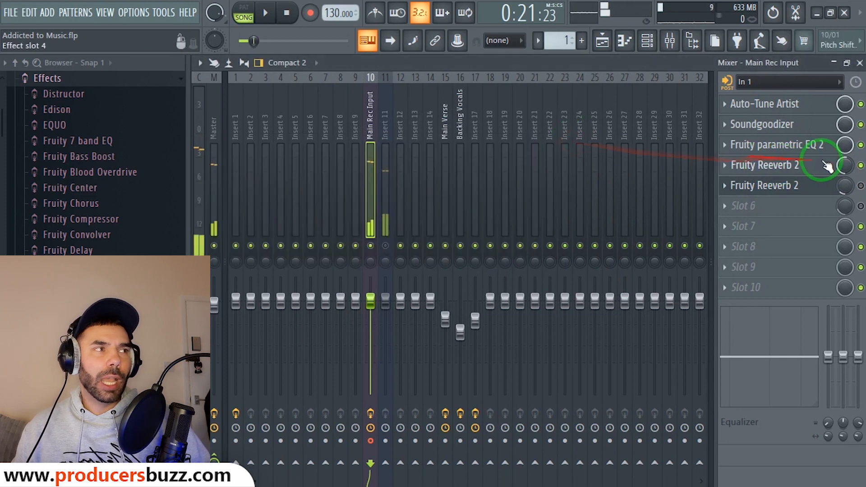
{"action": "left_click", "coordinate": [846, 165]}
{"action": "left_click_drag", "start_coordinate": [849, 167], "coordinate": [844, 206]}
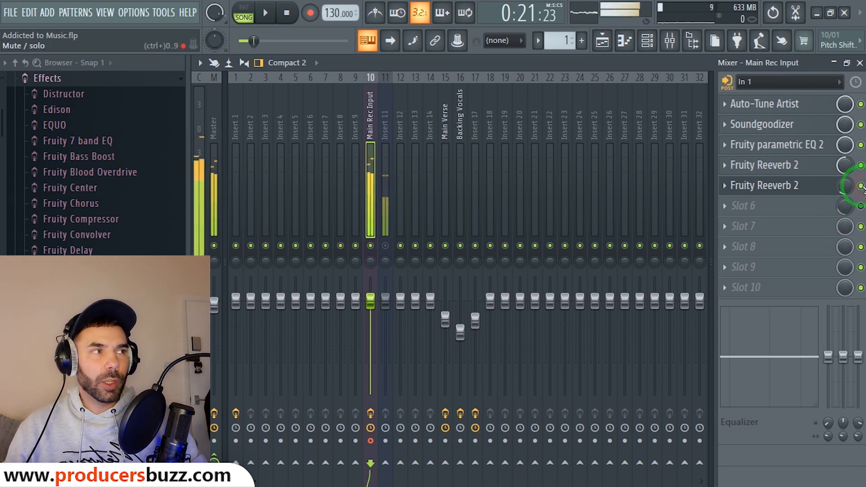
Set the second Fruity Reeverb 2's wet level to 67%.
{"action": "left_click", "coordinate": [803, 185]}
{"action": "left_click", "coordinate": [804, 185]}
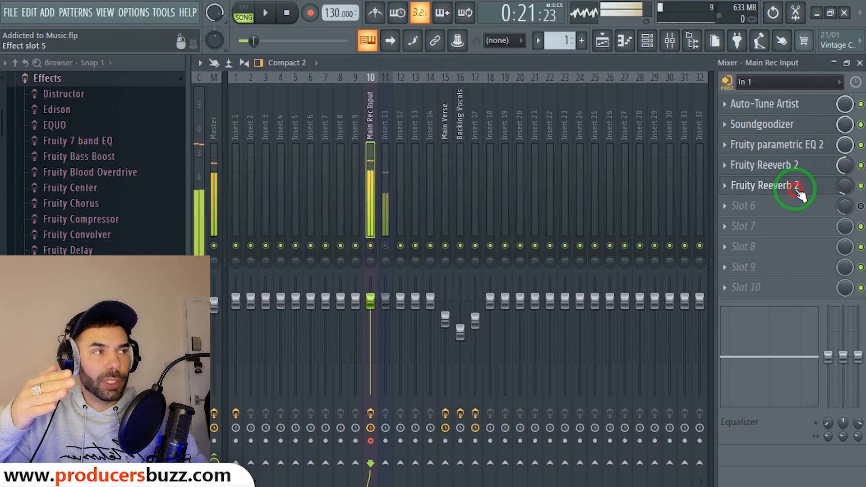
{"action": "left_click_drag", "start_coordinate": [804, 185], "coordinate": [683, 205]}
{"action": "mouse_move", "coordinate": [581, 197]}
{"action": "left_mouse_down"}
{"action": "mouse_move", "coordinate": [578, 218]}
{"action": "mouse_move", "coordinate": [580, 199]}
{"action": "left_mouse_up"}
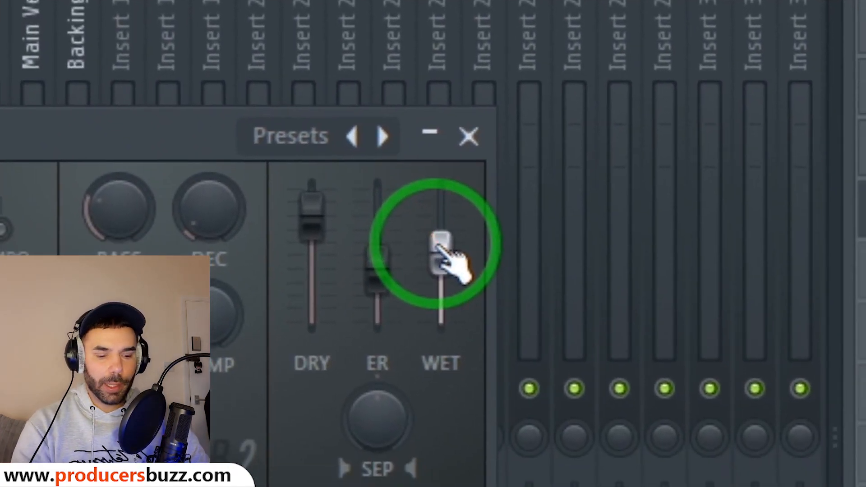
{"action": "left_click", "coordinate": [710, 377]}
{"action": "left_click_drag", "start_coordinate": [576, 201], "coordinate": [578, 197]}
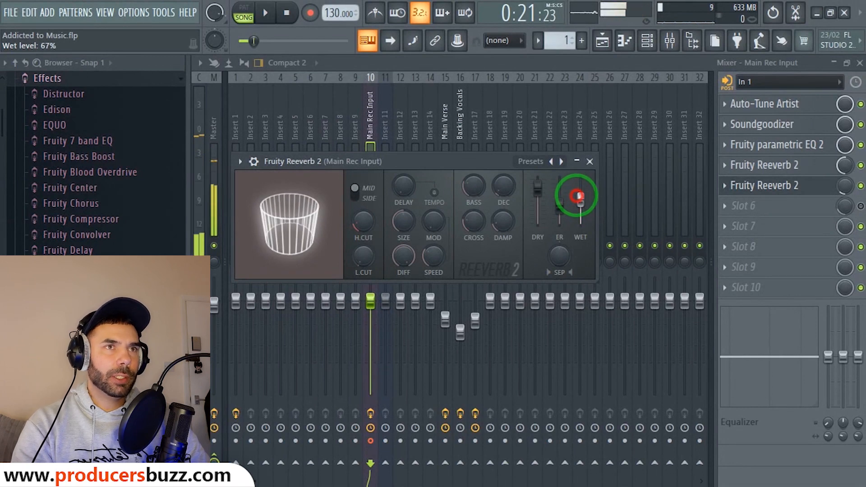
{"action": "left_click", "coordinate": [590, 161]}
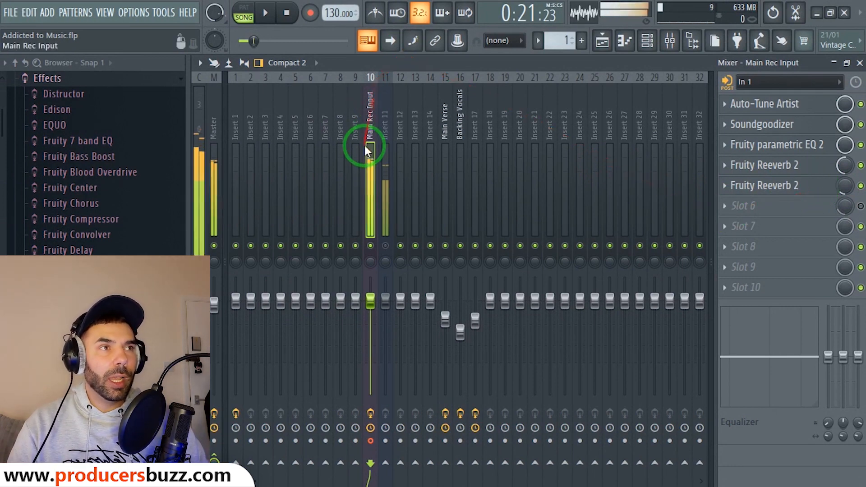
Load the main rec PAV VIP mixer track state onto Insert 40.
{"action": "mouse_move", "coordinate": [598, 104]}
{"action": "left_mouse_down"}
{"action": "mouse_move", "coordinate": [731, 118]}
{"action": "mouse_move", "coordinate": [609, 110]}
{"action": "left_mouse_up"}
{"action": "right_click", "coordinate": [609, 110]}
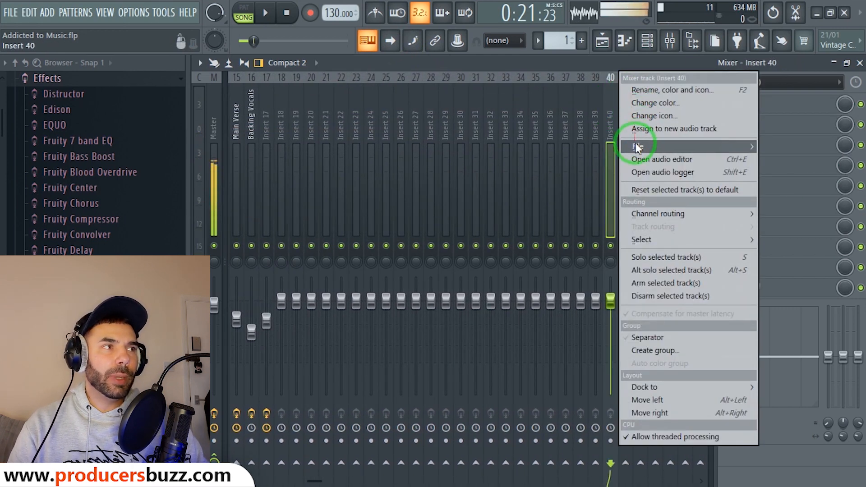
{"action": "mouse_move", "coordinate": [637, 147]}
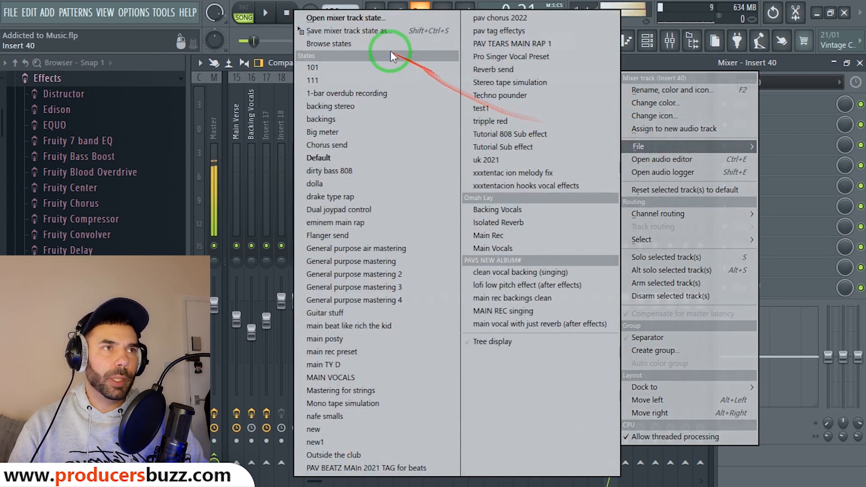
{"action": "left_click", "coordinate": [364, 20]}
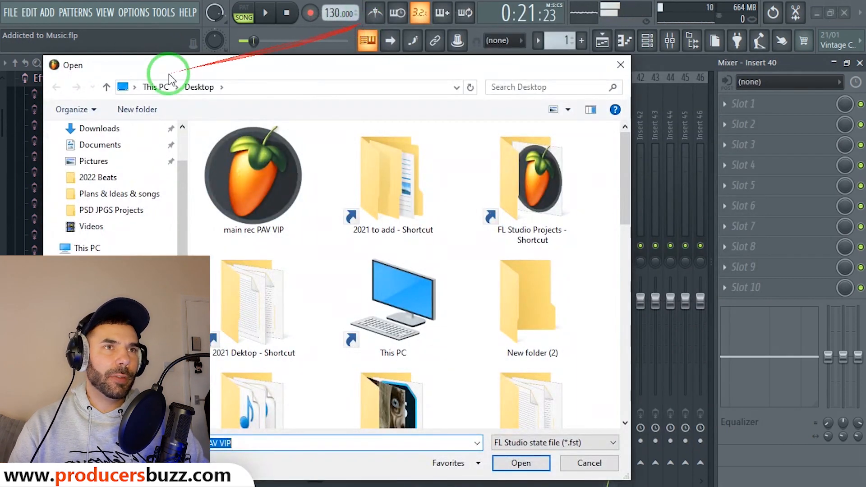
{"action": "left_click", "coordinate": [288, 177]}
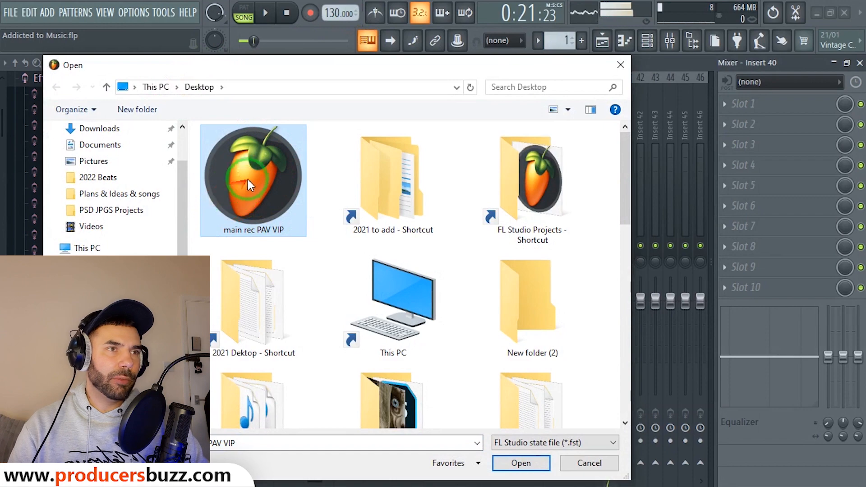
{"action": "double_click", "coordinate": [260, 170]}
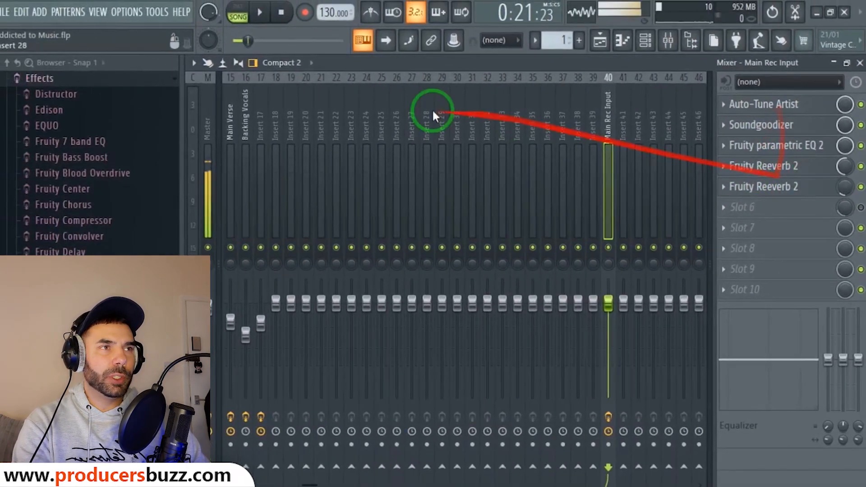
Go back to the first mixer tracks and select Main Rec Input.
{"action": "left_click", "coordinate": [223, 115]}
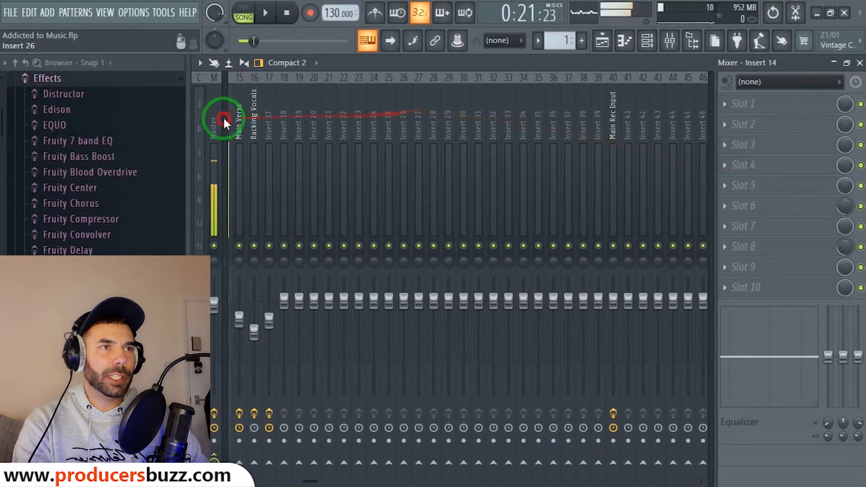
{"action": "left_click", "coordinate": [294, 125]}
{"action": "left_click", "coordinate": [351, 126]}
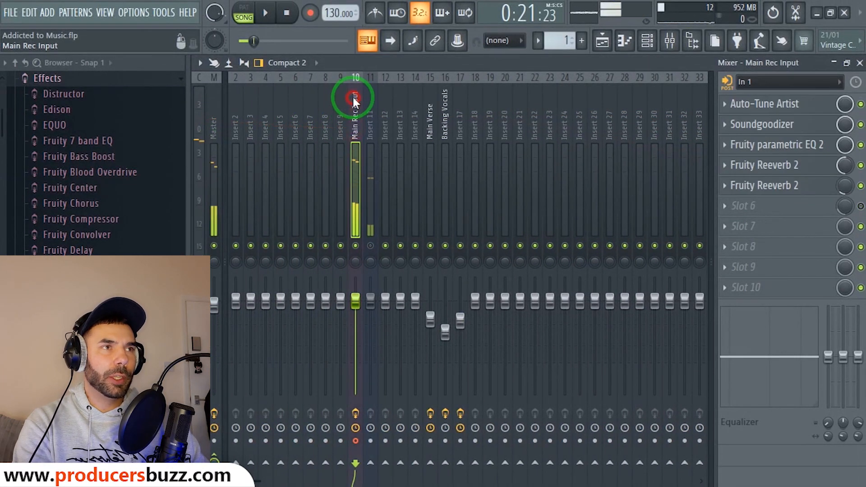
{"action": "left_click", "coordinate": [365, 97]}
{"action": "mouse_move", "coordinate": [432, 111]}
{"action": "left_mouse_down"}
{"action": "mouse_move", "coordinate": [708, 120]}
{"action": "mouse_move", "coordinate": [499, 130]}
{"action": "mouse_move", "coordinate": [190, 113]}
{"action": "mouse_move", "coordinate": [445, 131]}
{"action": "left_mouse_up"}
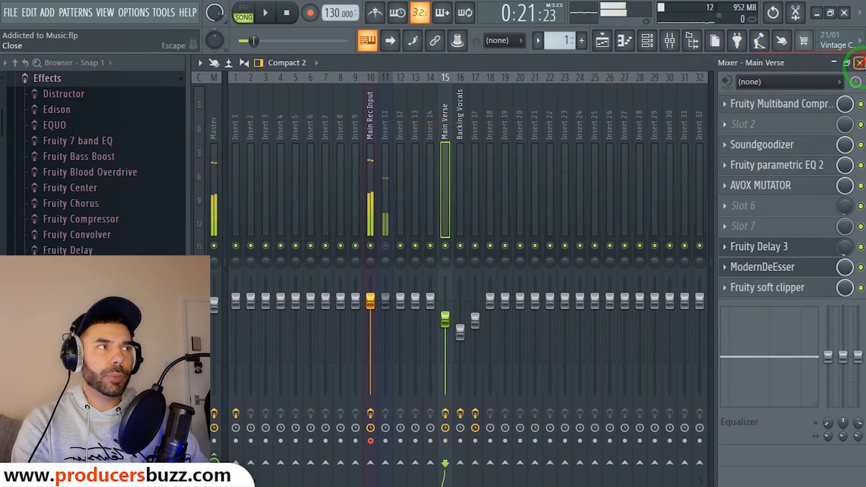
{"action": "left_click", "coordinate": [860, 63]}
{"action": "left_click", "coordinate": [565, 206]}
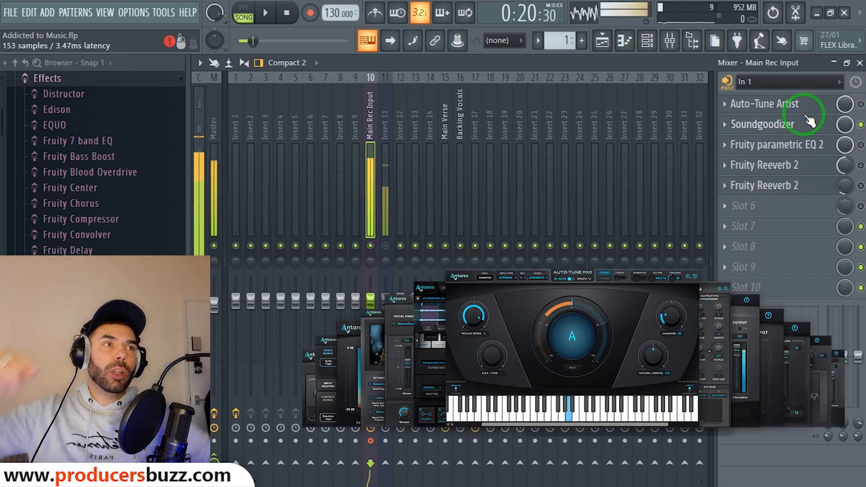
{"action": "left_click", "coordinate": [444, 123]}
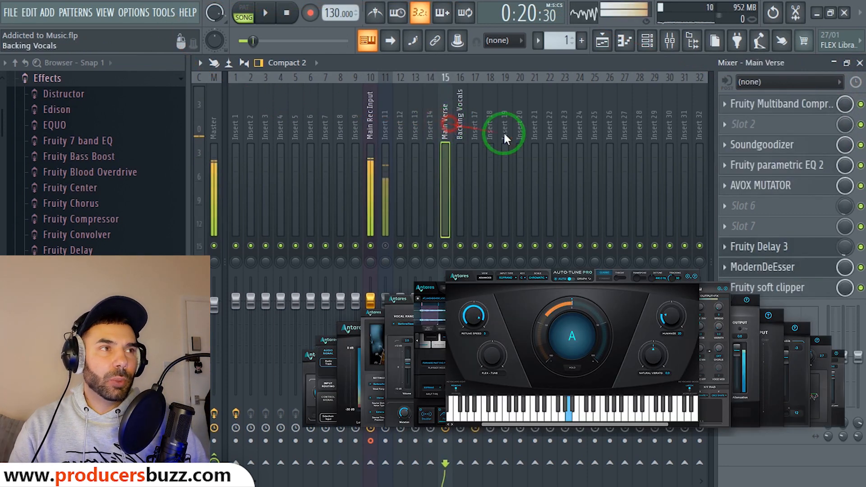
{"action": "left_click", "coordinate": [775, 186]}
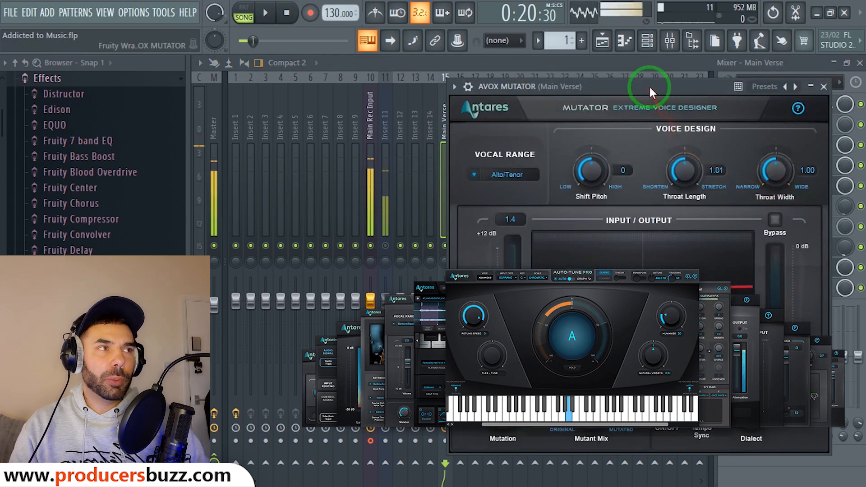
{"action": "left_click_drag", "start_coordinate": [650, 89], "coordinate": [517, 84]}
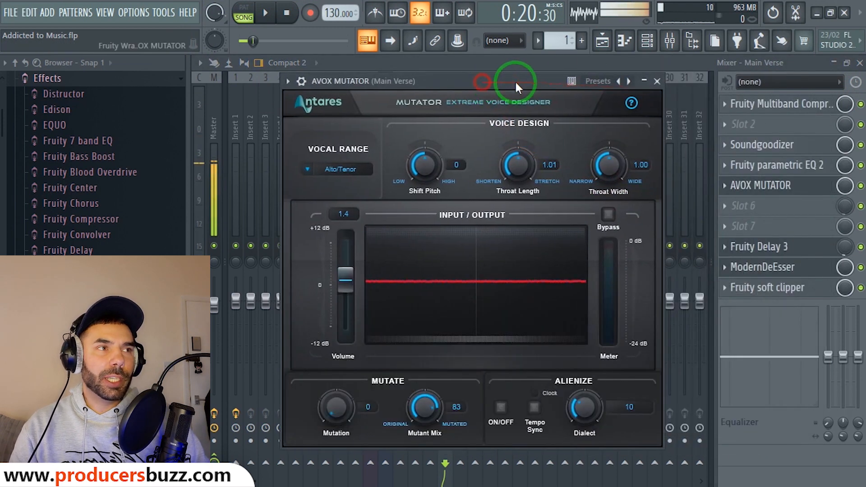
{"action": "left_click", "coordinate": [657, 82]}
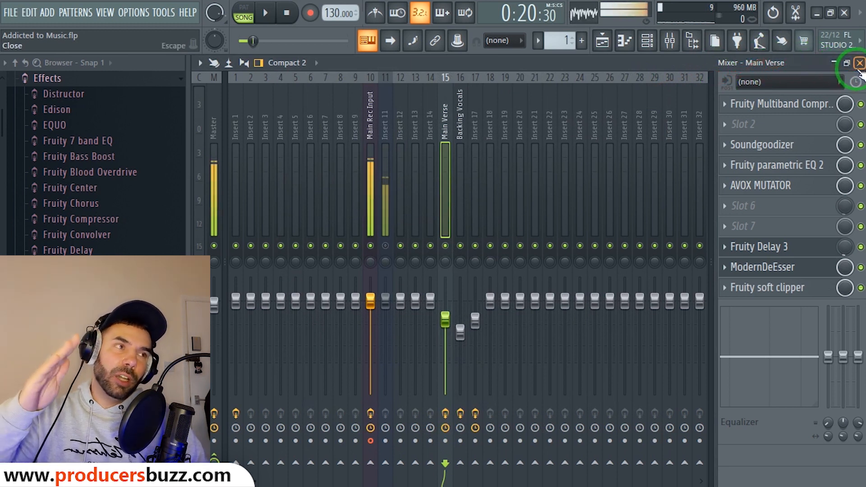
Select tracks near Main Rec Input and scroll the mixer across to insert 70.
{"action": "left_click", "coordinate": [371, 134]}
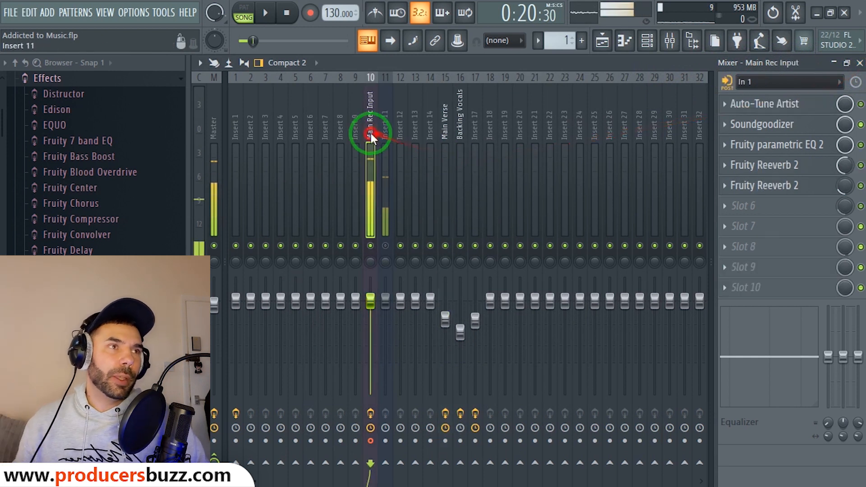
{"action": "left_click", "coordinate": [384, 139]}
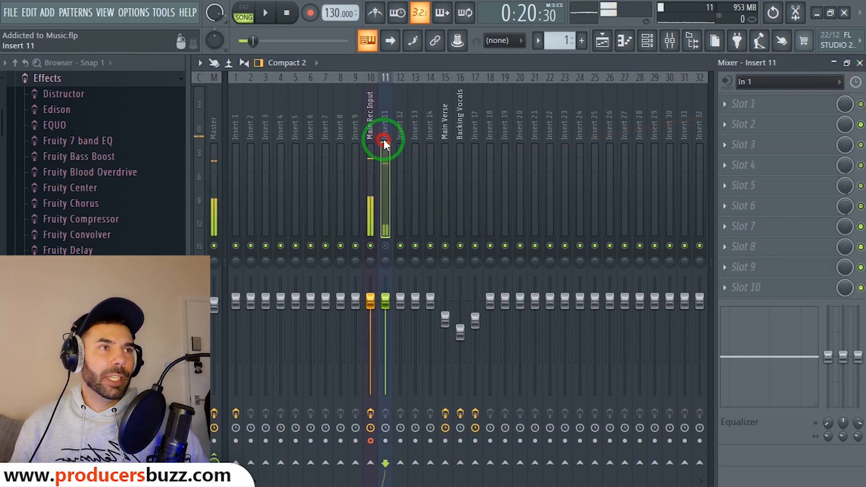
{"action": "left_click", "coordinate": [372, 140]}
{"action": "left_click_drag", "start_coordinate": [369, 115], "coordinate": [625, 115]}
Load the main rec PAV VIP mixer track state onto insert 70.
{"action": "right_click", "coordinate": [621, 96]}
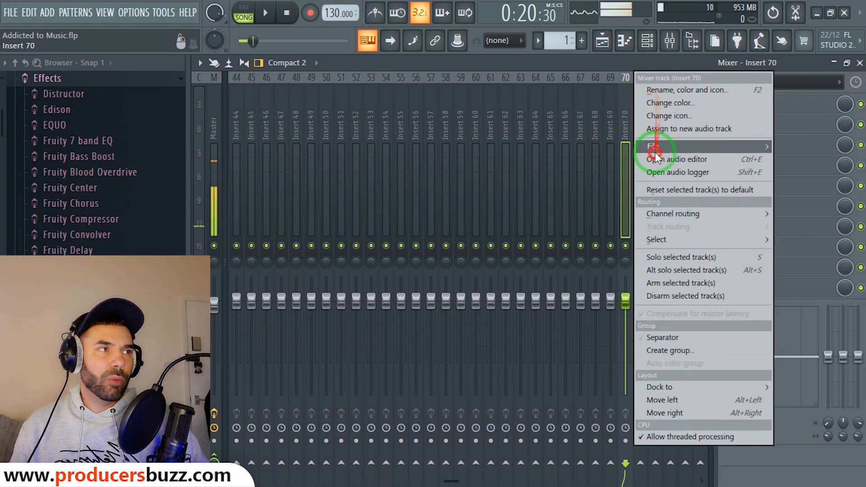
{"action": "mouse_move", "coordinate": [654, 147]}
{"action": "left_click", "coordinate": [377, 20]}
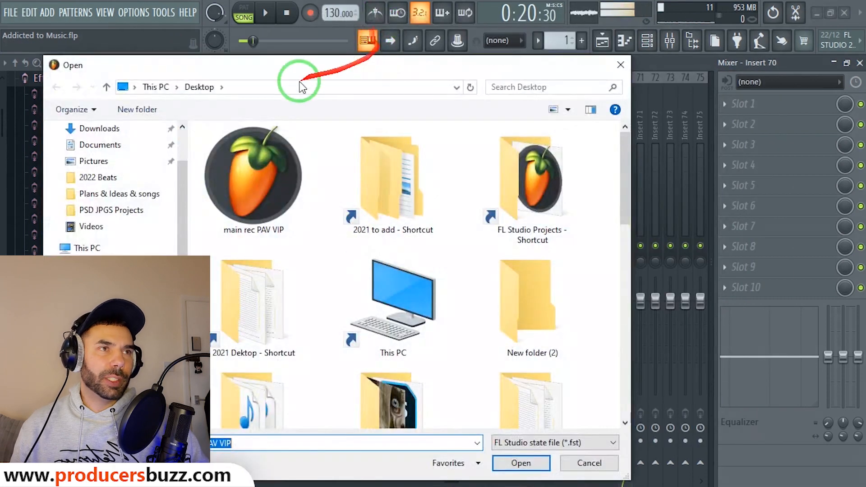
{"action": "left_click", "coordinate": [261, 156]}
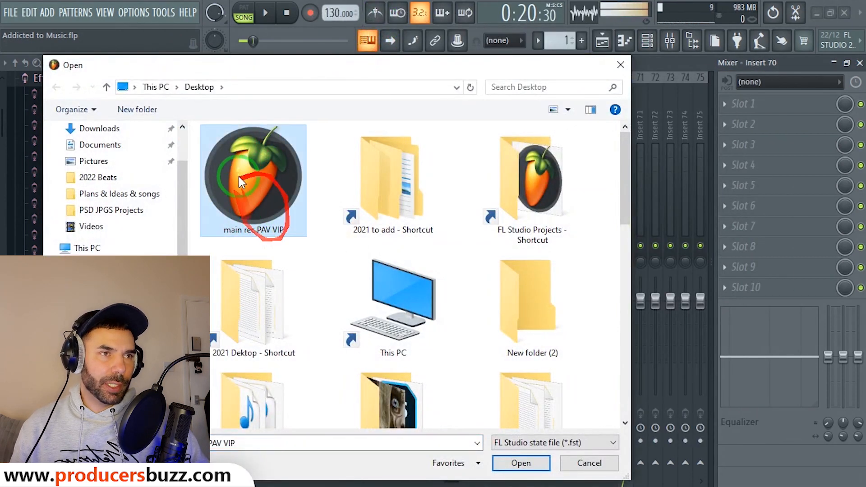
{"action": "double_click", "coordinate": [269, 183]}
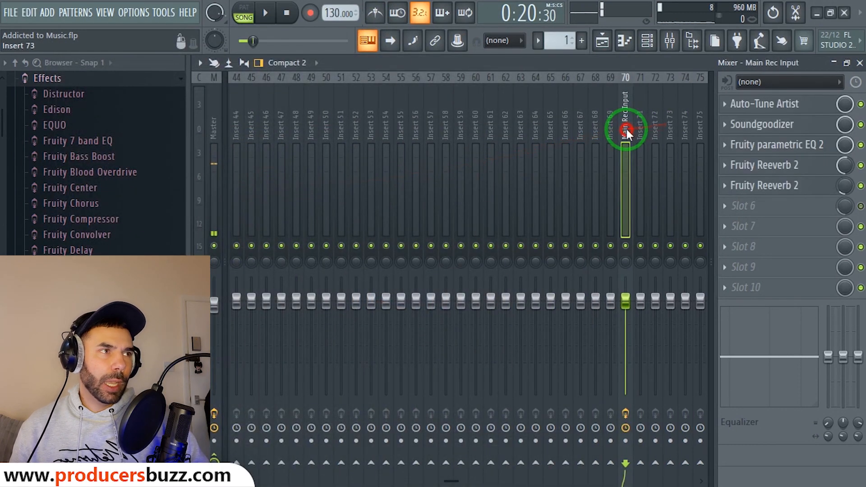
Arm insert 70's Main Rec Input for recording, set its input to In 1, and mute it.
{"action": "left_click", "coordinate": [626, 442]}
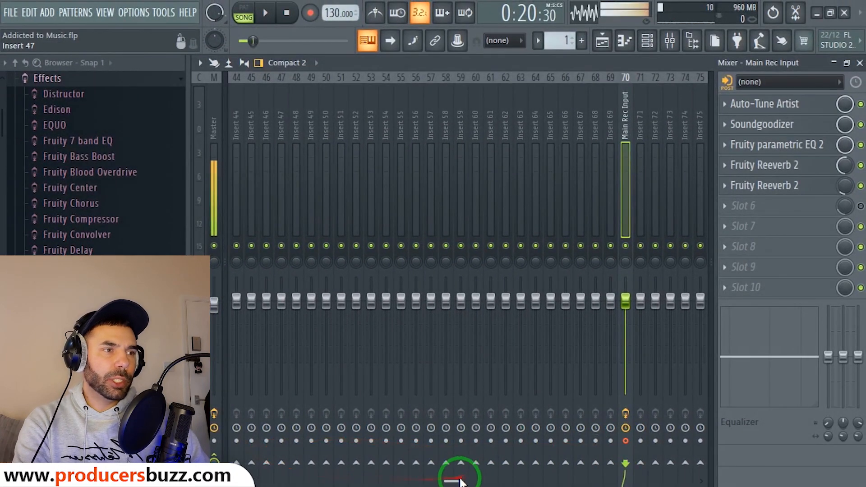
{"action": "left_click_drag", "start_coordinate": [461, 482], "coordinate": [543, 187]}
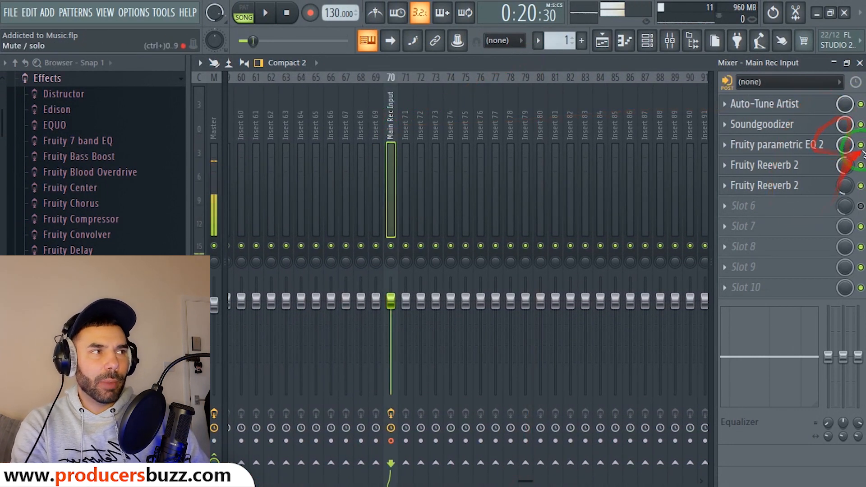
{"action": "left_click", "coordinate": [769, 82]}
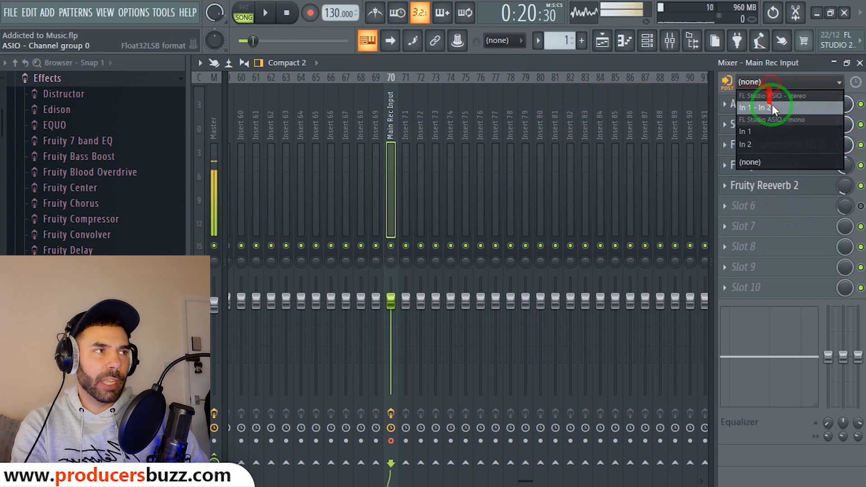
{"action": "left_click", "coordinate": [769, 131]}
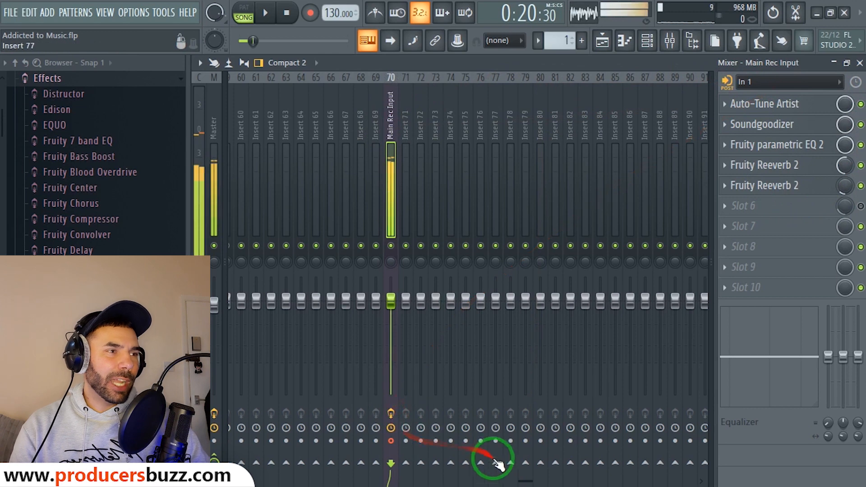
{"action": "left_click_drag", "start_coordinate": [522, 479], "coordinate": [253, 479]}
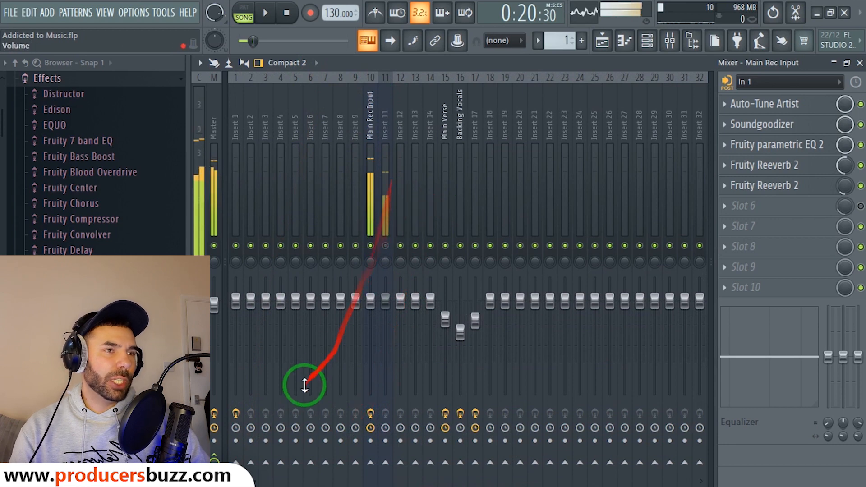
{"action": "left_click_drag", "start_coordinate": [253, 480], "coordinate": [502, 435]}
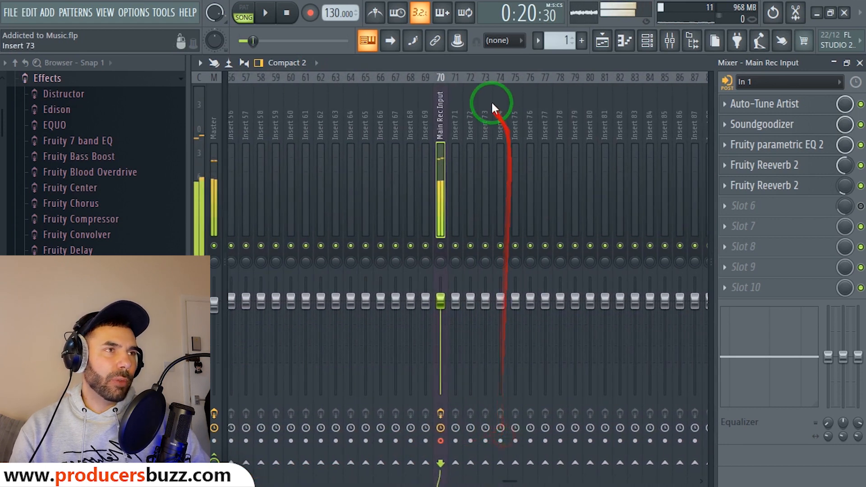
{"action": "left_click", "coordinate": [441, 247]}
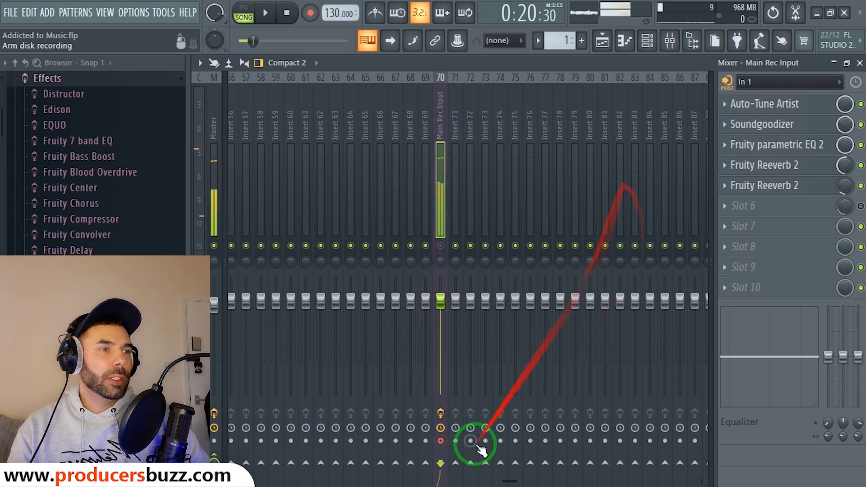
{"action": "left_click_drag", "start_coordinate": [512, 482], "coordinate": [250, 482]}
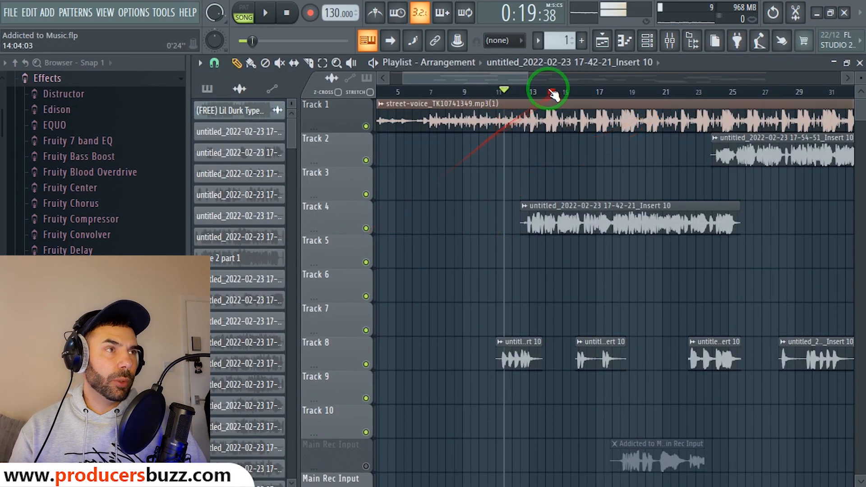
Play the arrangement from around bar 12.
{"action": "left_click", "coordinate": [525, 94]}
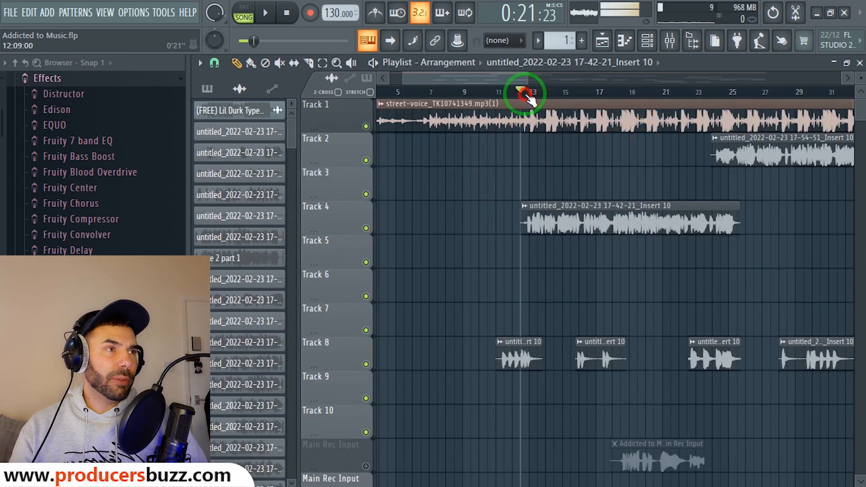
{"action": "key", "text": "space"}
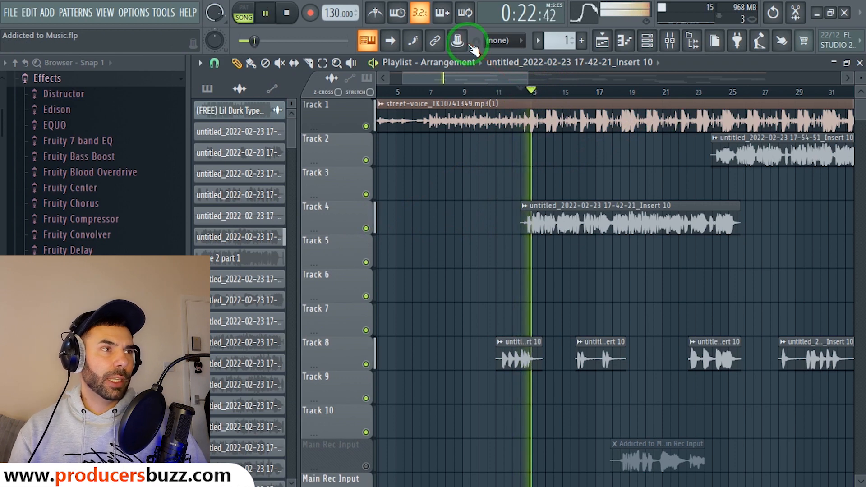
{"action": "left_click_drag", "start_coordinate": [526, 78], "coordinate": [501, 78]}
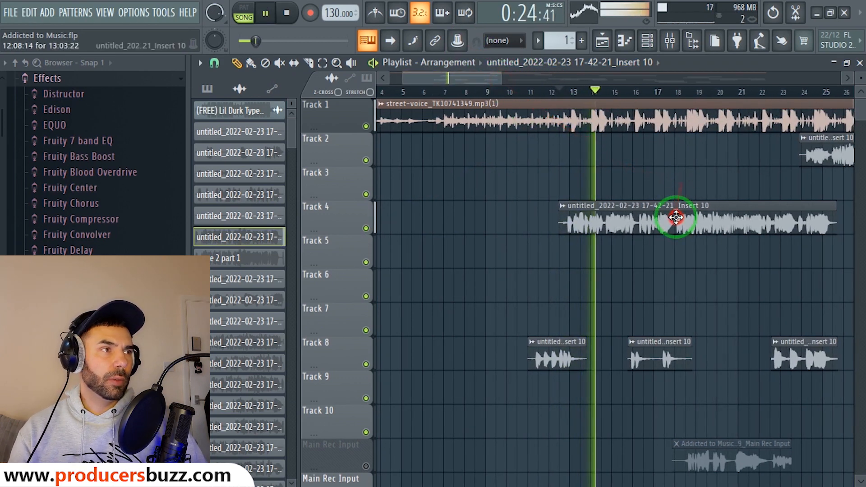
Stop playback and route the Track 4 vocal clip to mixer insert 12.
{"action": "double_click", "coordinate": [650, 219]}
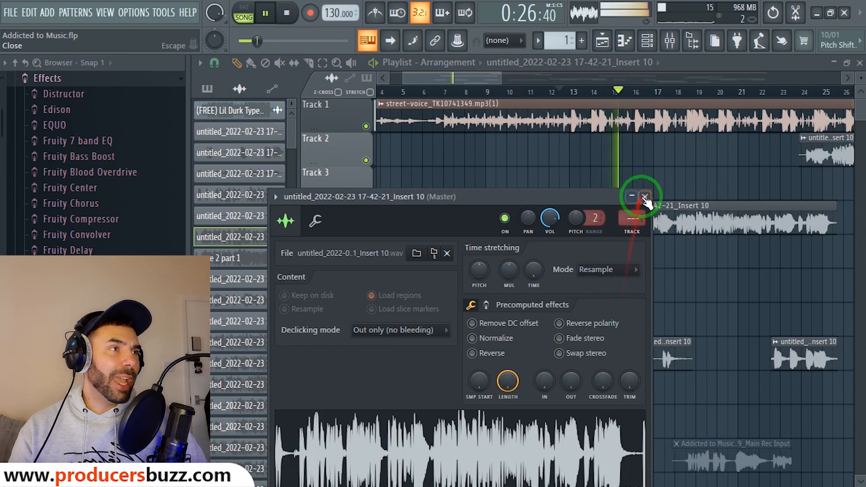
{"action": "left_click", "coordinate": [645, 198]}
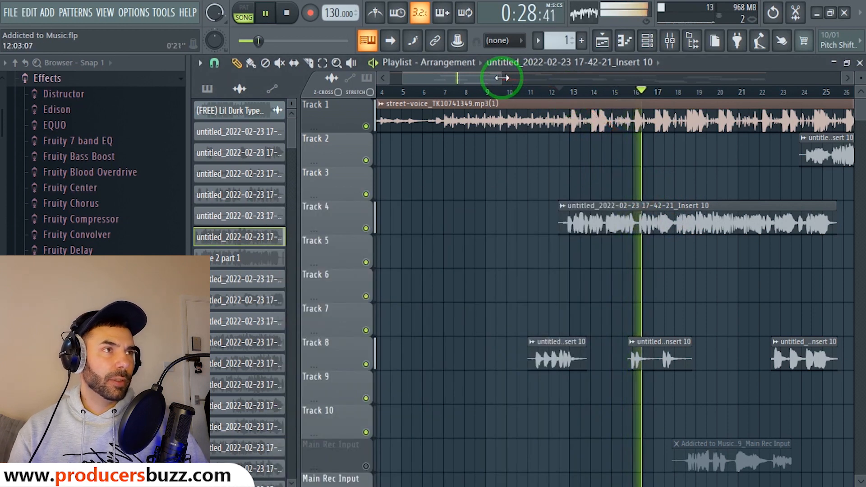
{"action": "left_click_drag", "start_coordinate": [500, 78], "coordinate": [464, 80]}
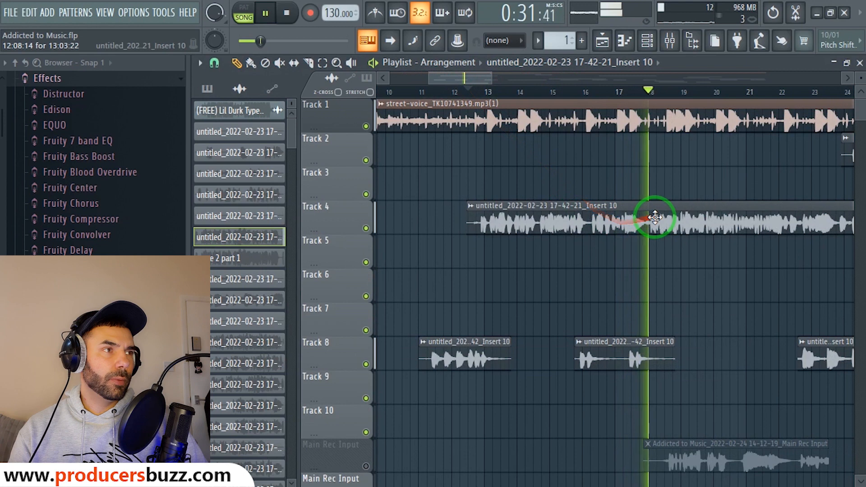
{"action": "double_click", "coordinate": [653, 211]}
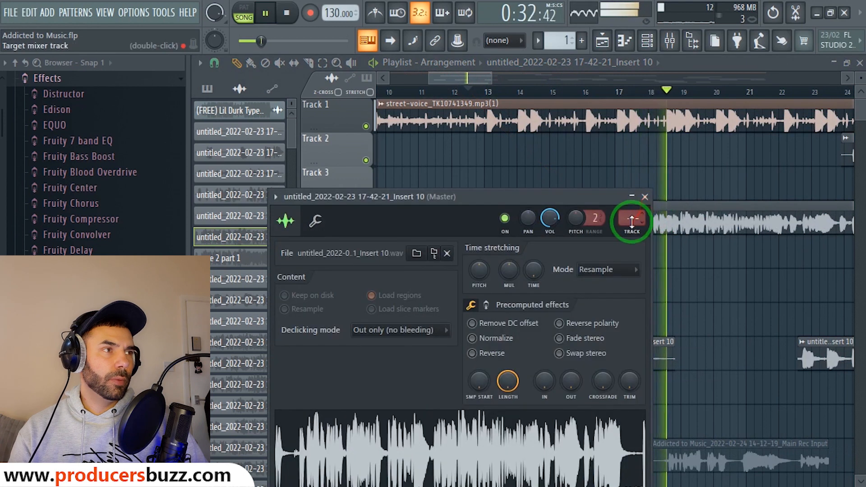
{"action": "key", "text": "space"}
{"action": "left_click_drag", "start_coordinate": [631, 220], "coordinate": [639, 194]}
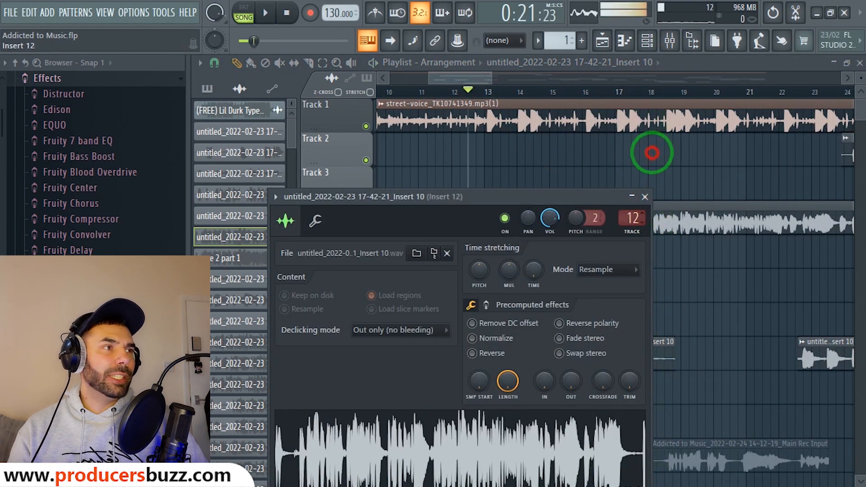
{"action": "left_click", "coordinate": [631, 220]}
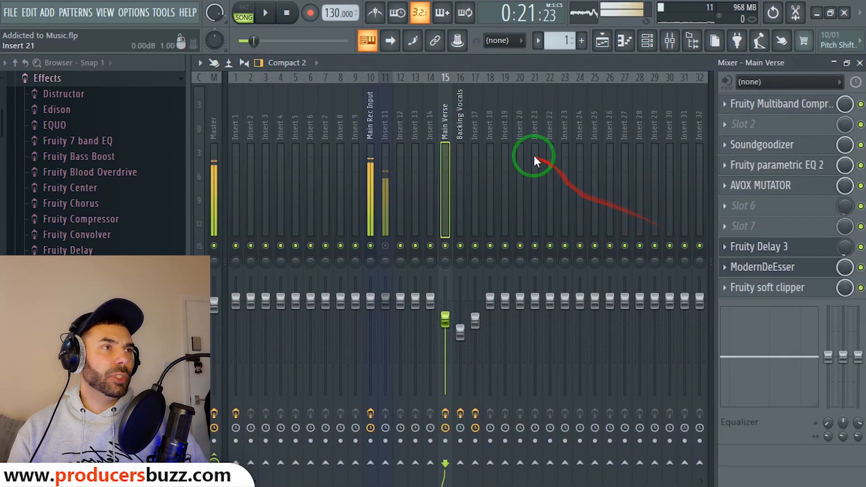
Save the Main Verse mixer track's effect chain as a mixer track state file.
{"action": "right_click", "coordinate": [445, 109]}
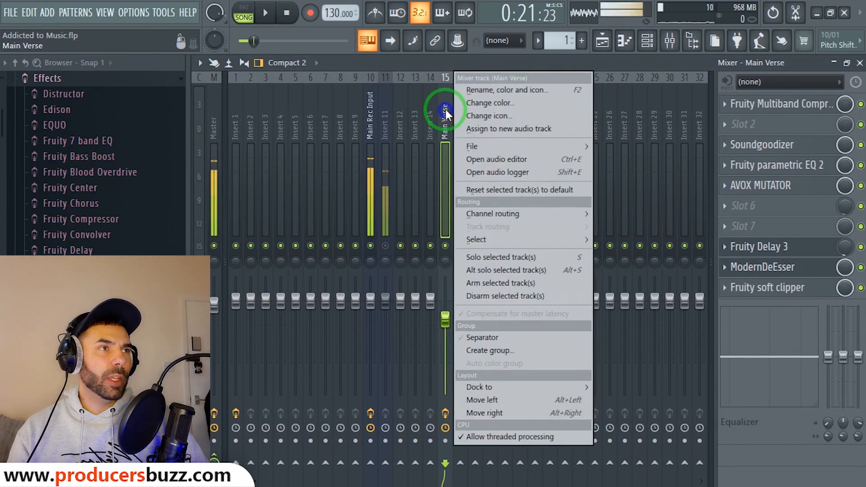
{"action": "mouse_move", "coordinate": [492, 140]}
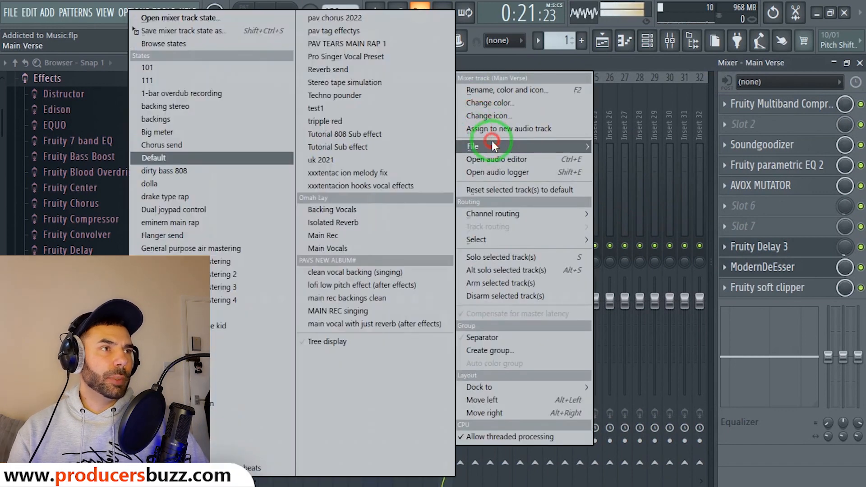
{"action": "left_click", "coordinate": [215, 32]}
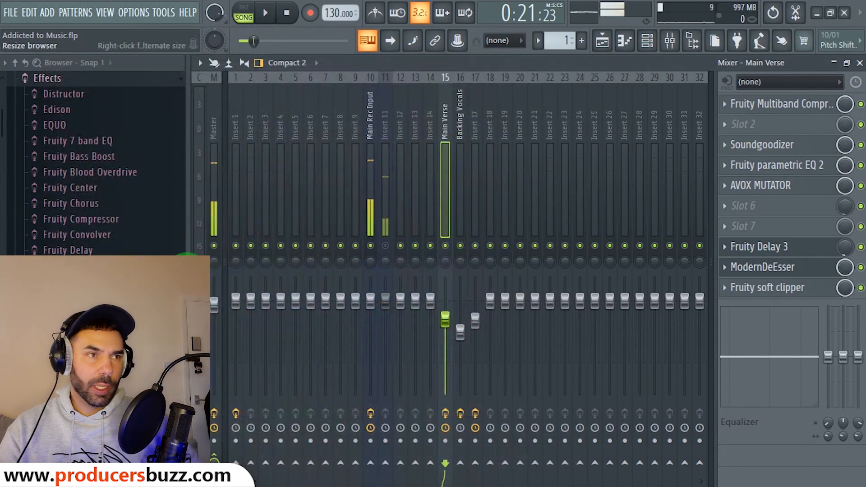
Load the saved Main Verse track state onto empty insert 20.
{"action": "left_click", "coordinate": [584, 155]}
{"action": "left_click_drag", "start_coordinate": [584, 156], "coordinate": [518, 142]}
{"action": "right_click", "coordinate": [519, 131]}
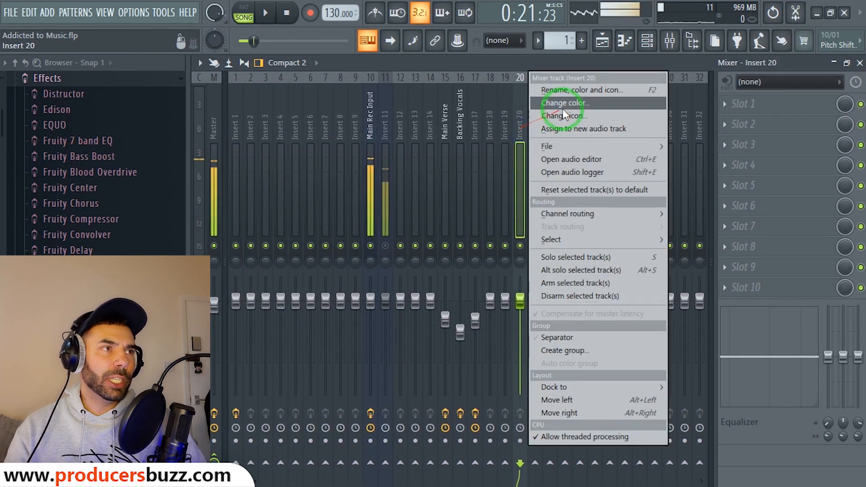
{"action": "left_click", "coordinate": [553, 147]}
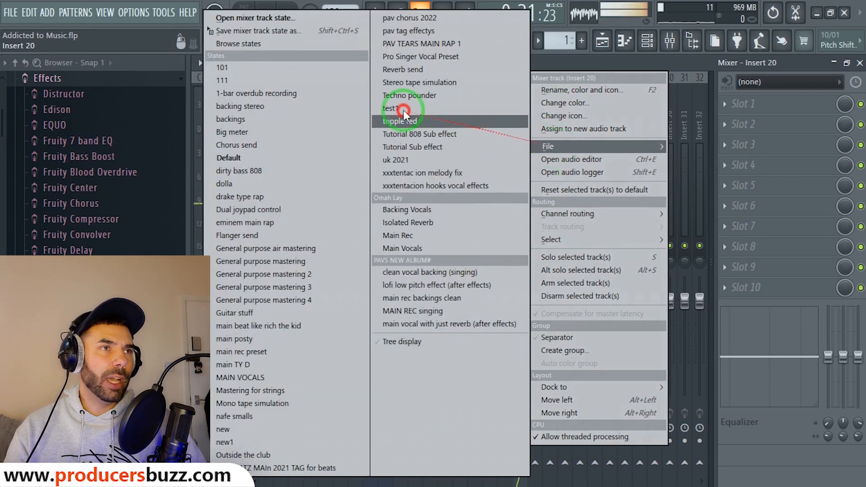
{"action": "left_click", "coordinate": [246, 18]}
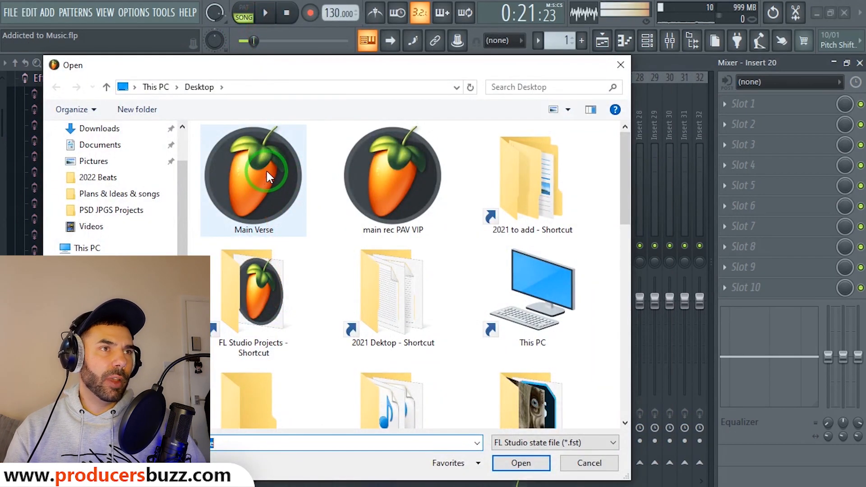
{"action": "double_click", "coordinate": [267, 173]}
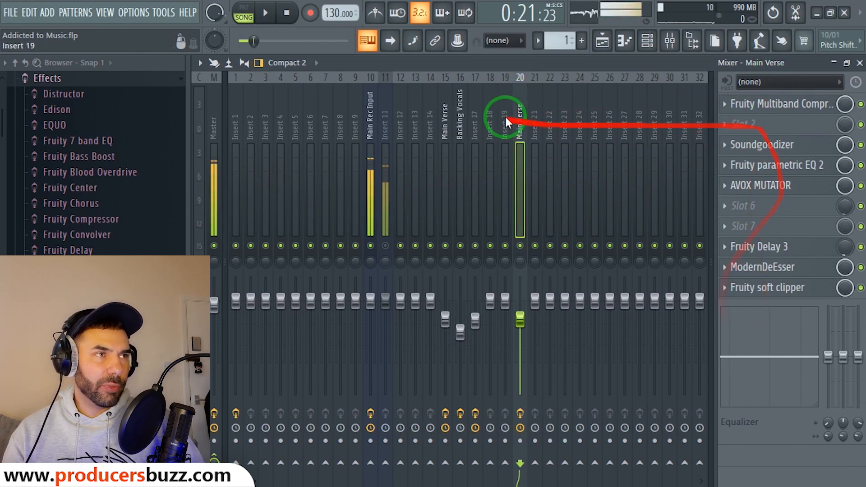
Reset the duplicate on insert 20 to default, keeping the original Main Verse on insert 15 selected.
{"action": "left_click", "coordinate": [426, 127]}
{"action": "left_click", "coordinate": [446, 129]}
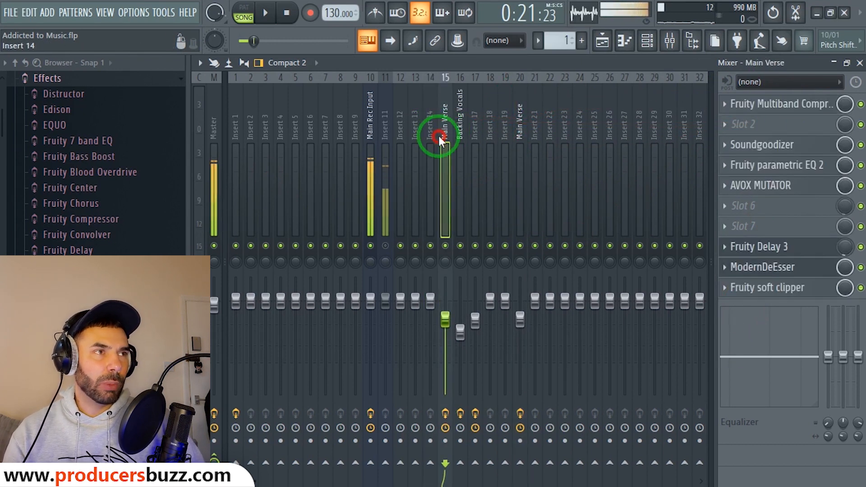
{"action": "left_click", "coordinate": [515, 138]}
{"action": "right_click", "coordinate": [521, 119]}
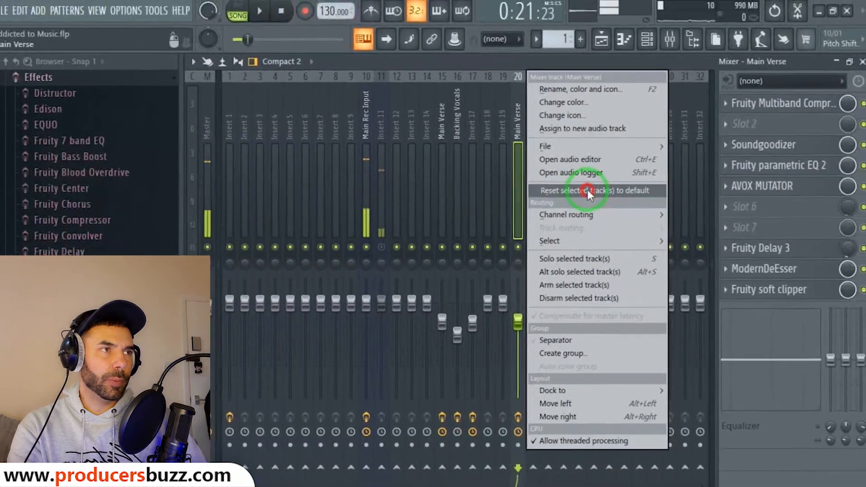
{"action": "left_click", "coordinate": [588, 189]}
{"action": "left_click", "coordinate": [542, 288]}
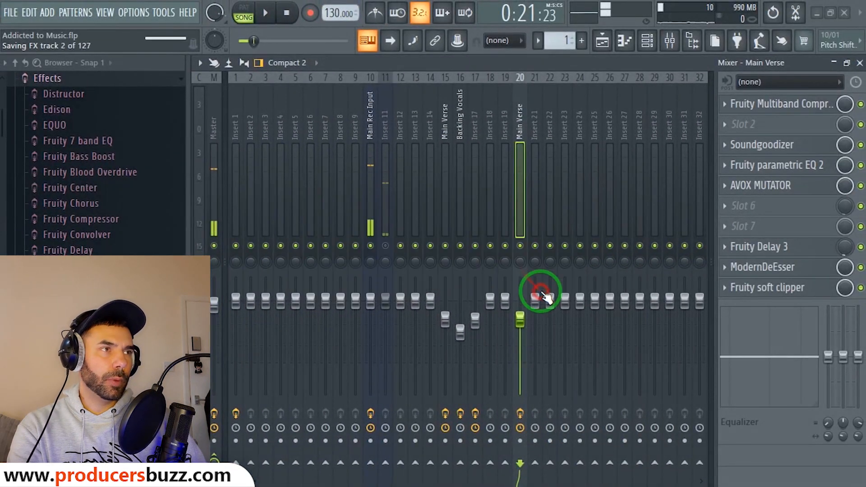
{"action": "left_click", "coordinate": [458, 135]}
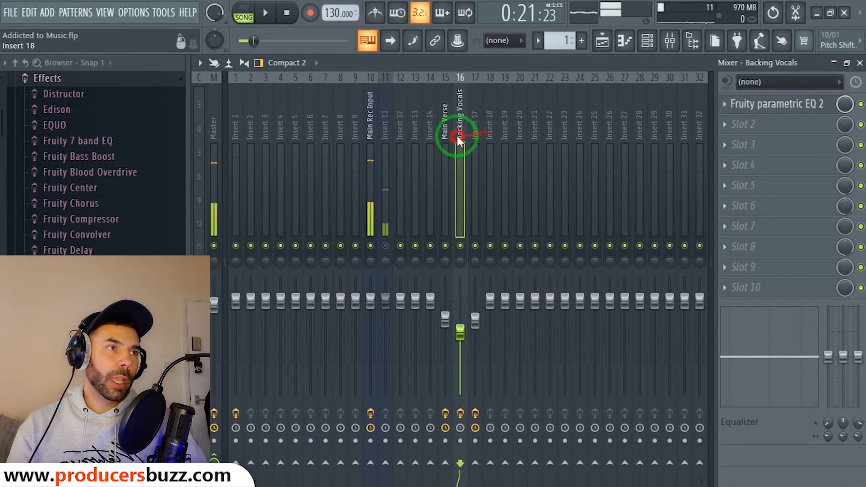
{"action": "left_click", "coordinate": [446, 134]}
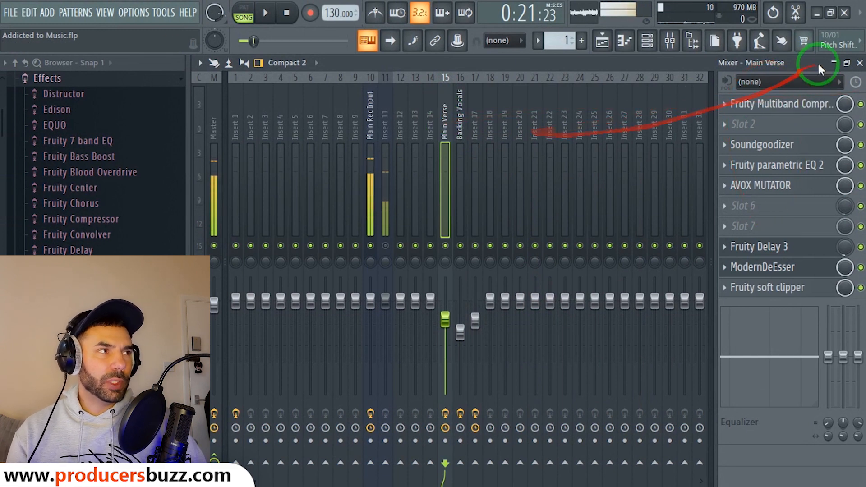
Close the clip settings and move the playhead back to just before bar 13.
{"action": "left_click", "coordinate": [860, 63]}
{"action": "left_click", "coordinate": [629, 199]}
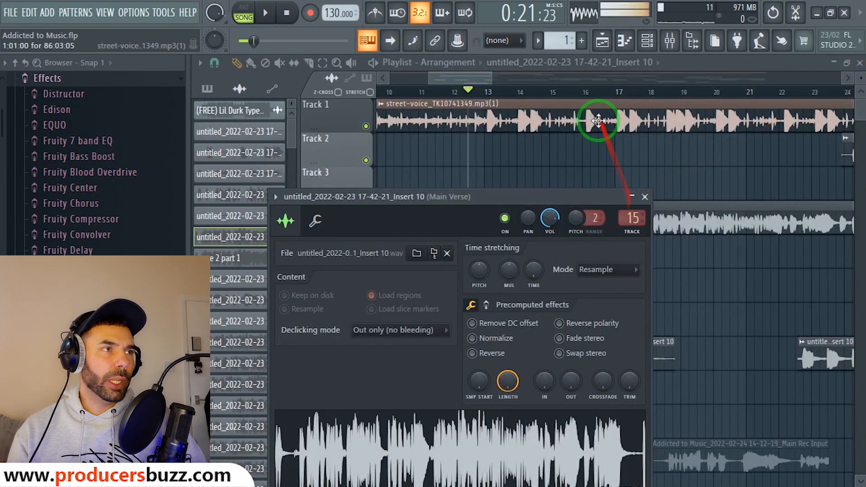
{"action": "left_click", "coordinate": [541, 92]}
{"action": "left_click_drag", "start_coordinate": [541, 92], "coordinate": [476, 93]}
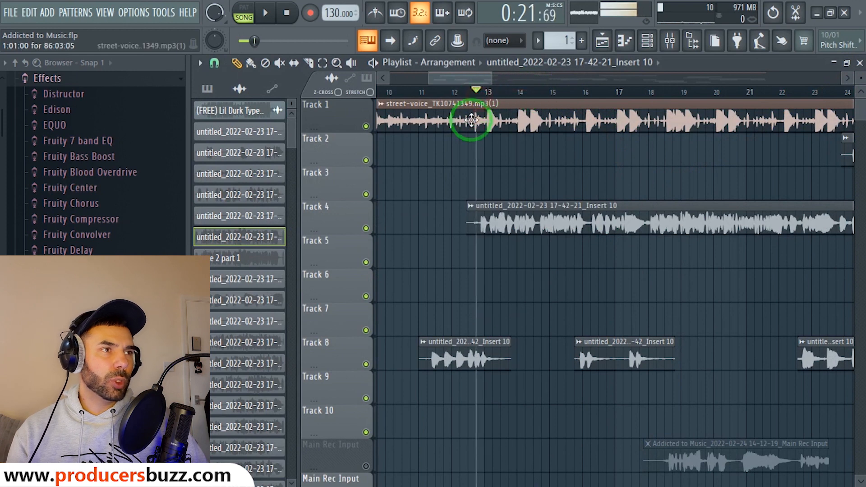
Route the Track 4 vocal clip to mixer track 15 (Main Verse), auditioning it during playback.
{"action": "double_click", "coordinate": [640, 210]}
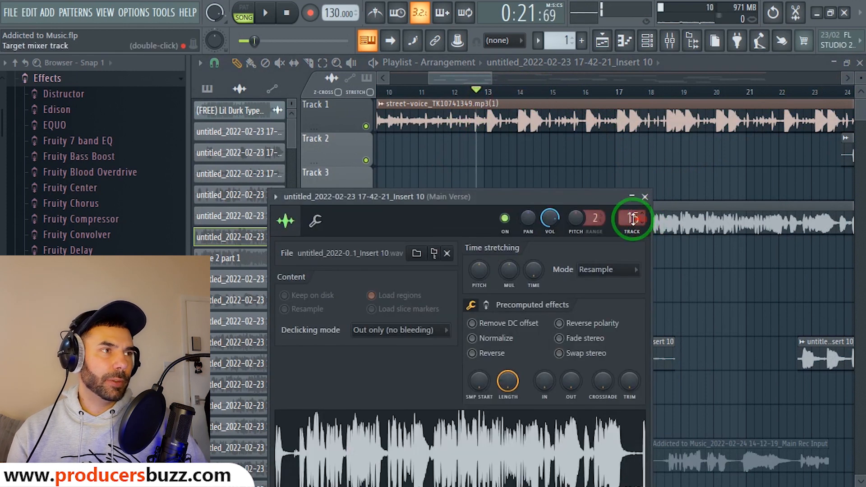
{"action": "key", "text": "space"}
{"action": "left_click_drag", "start_coordinate": [633, 218], "coordinate": [633, 219]}
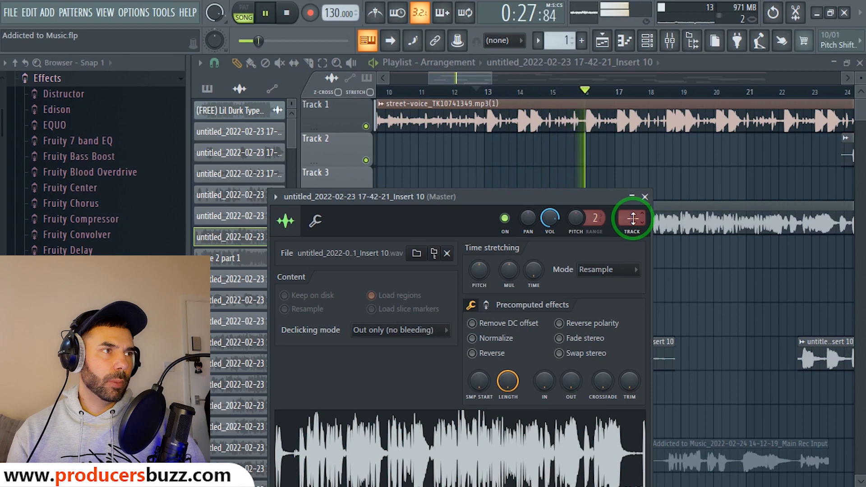
{"action": "key", "text": "space"}
{"action": "left_click_drag", "start_coordinate": [633, 218], "coordinate": [641, 138]}
{"action": "key", "text": "space"}
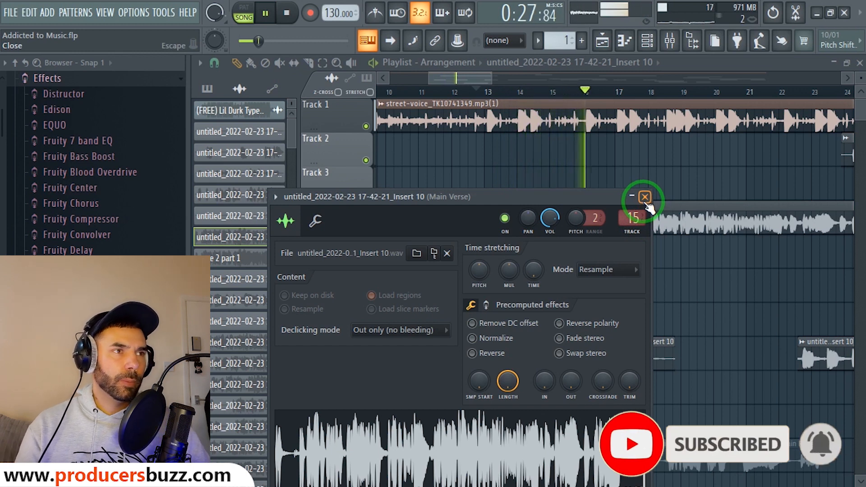
{"action": "key", "text": "space"}
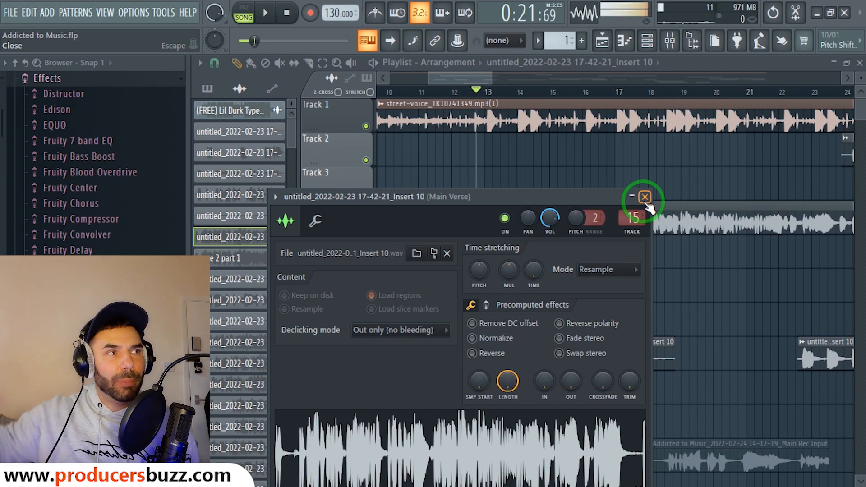
{"action": "left_click", "coordinate": [646, 197]}
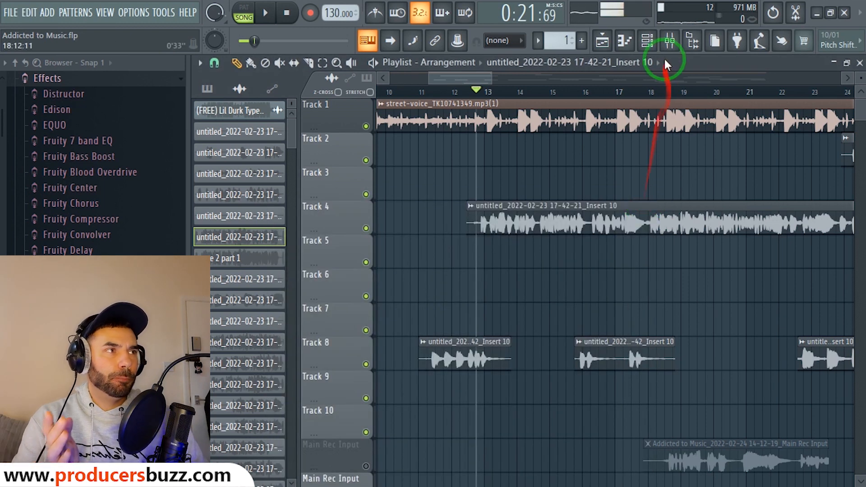
In the mixer, bypass Main Verse's Soundgoodizer, Fruity parametric EQ 2 and AVOX MUTATOR.
{"action": "left_click", "coordinate": [670, 40]}
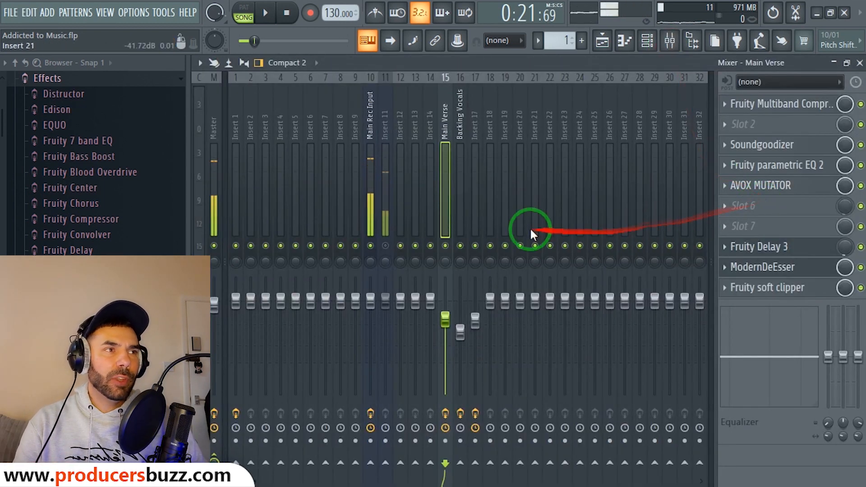
{"action": "left_click", "coordinate": [861, 145]}
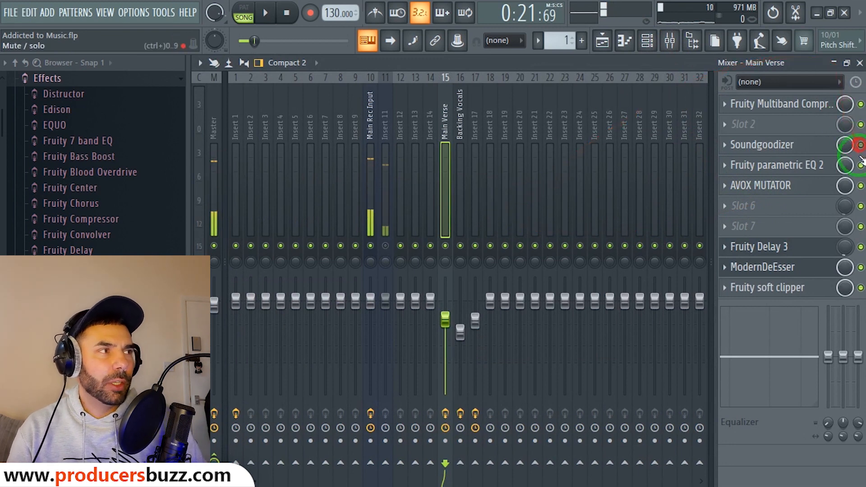
{"action": "left_click", "coordinate": [861, 165]}
{"action": "left_click", "coordinate": [862, 186]}
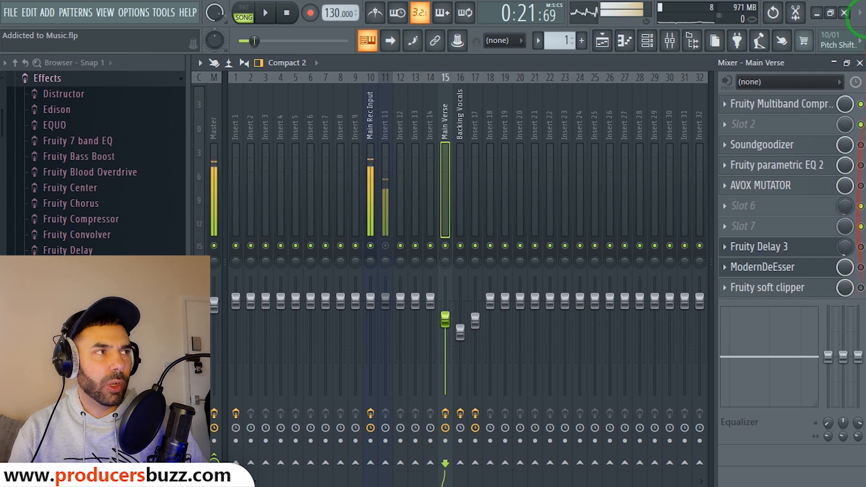
Play from the repositioned playhead, then open Main Verse's Fruity Multiband Compressor.
{"action": "left_click", "coordinate": [860, 63]}
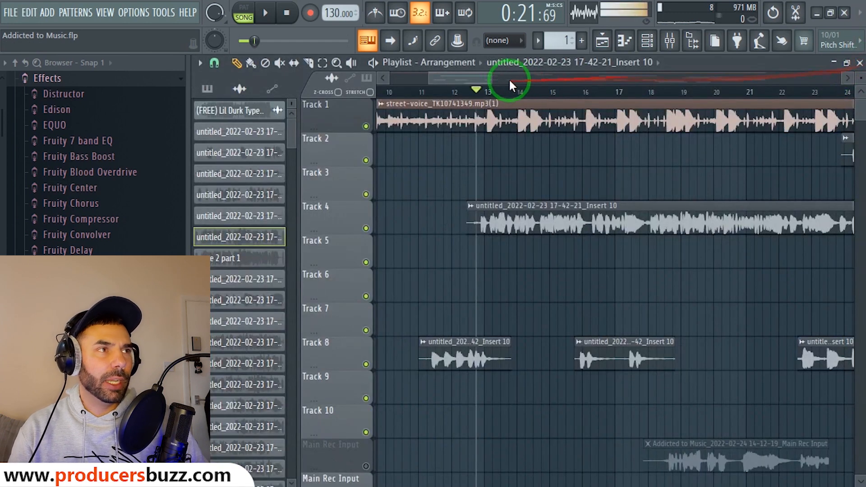
{"action": "left_click_drag", "start_coordinate": [496, 77], "coordinate": [453, 84]}
{"action": "key", "text": "space"}
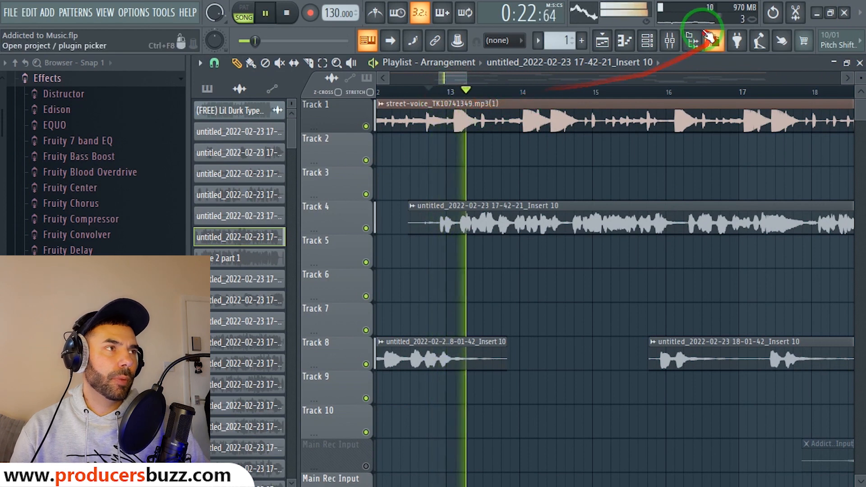
{"action": "left_click", "coordinate": [670, 40]}
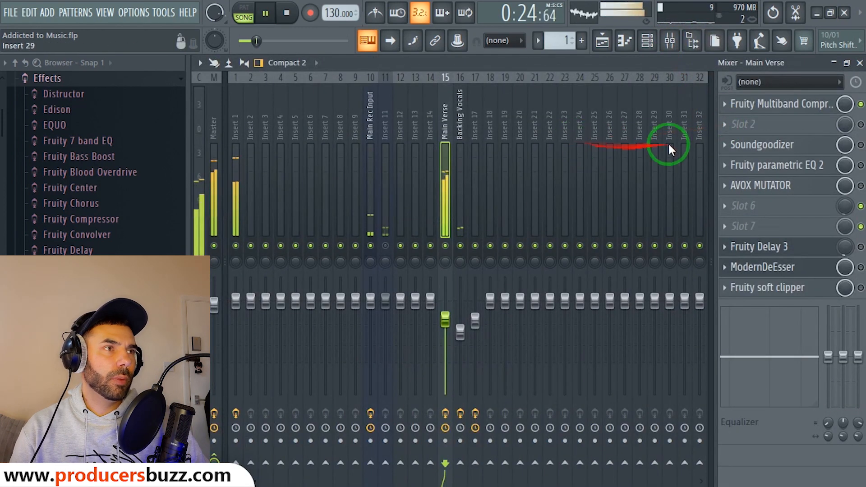
{"action": "key", "text": "space"}
{"action": "left_click", "coordinate": [808, 105]}
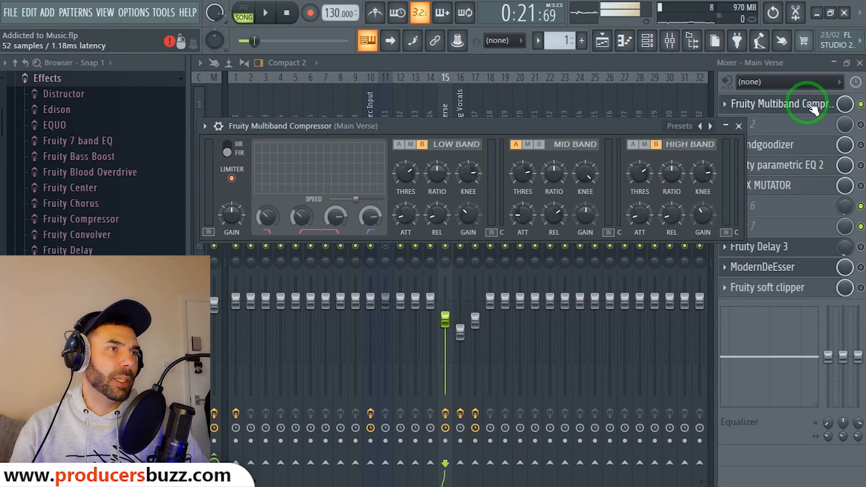
Reposition the compressor window, adjust the high band knee, and load the Vocal preset.
{"action": "left_click_drag", "start_coordinate": [811, 106], "coordinate": [387, 119]}
{"action": "left_click_drag", "start_coordinate": [238, 134], "coordinate": [206, 132]}
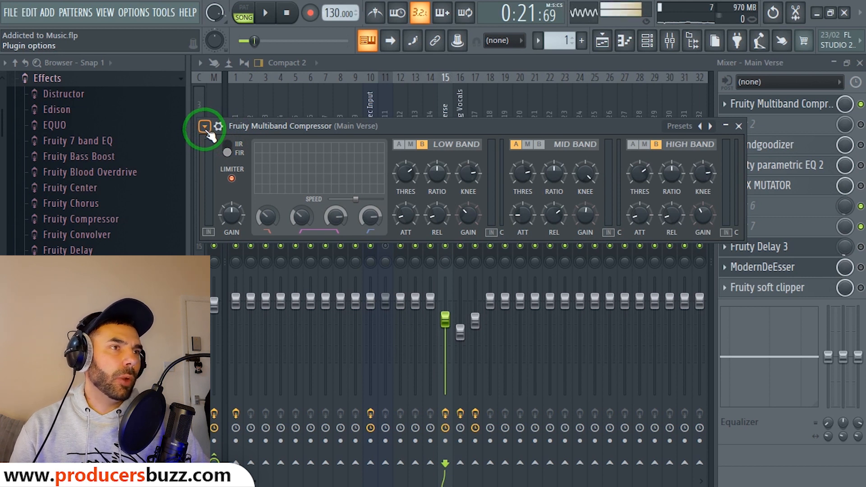
{"action": "left_click_drag", "start_coordinate": [208, 134], "coordinate": [698, 177]}
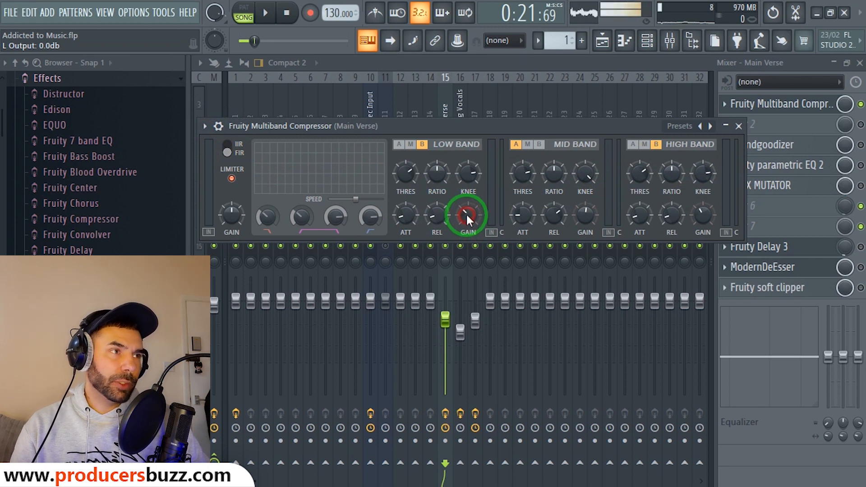
{"action": "left_click", "coordinate": [580, 217]}
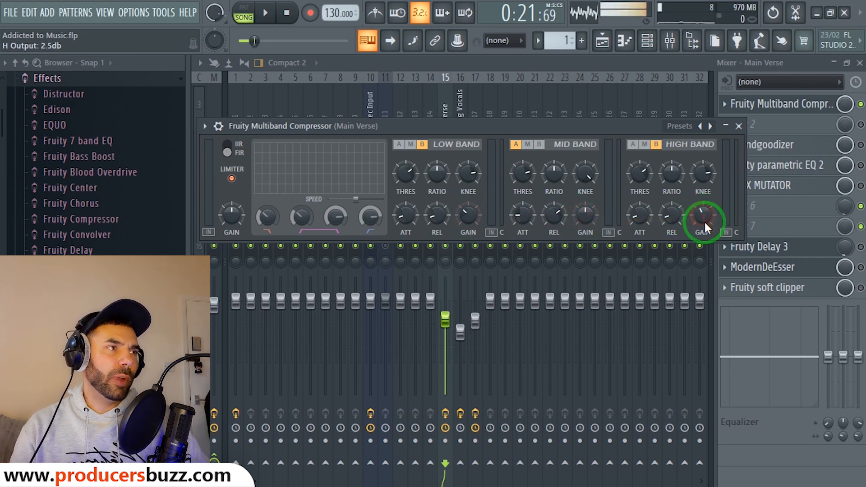
{"action": "left_click", "coordinate": [205, 127]}
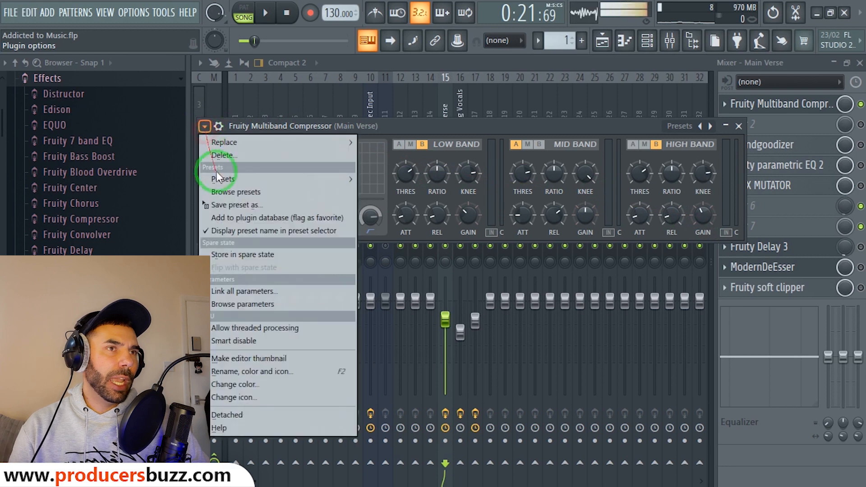
{"action": "mouse_move", "coordinate": [296, 180]}
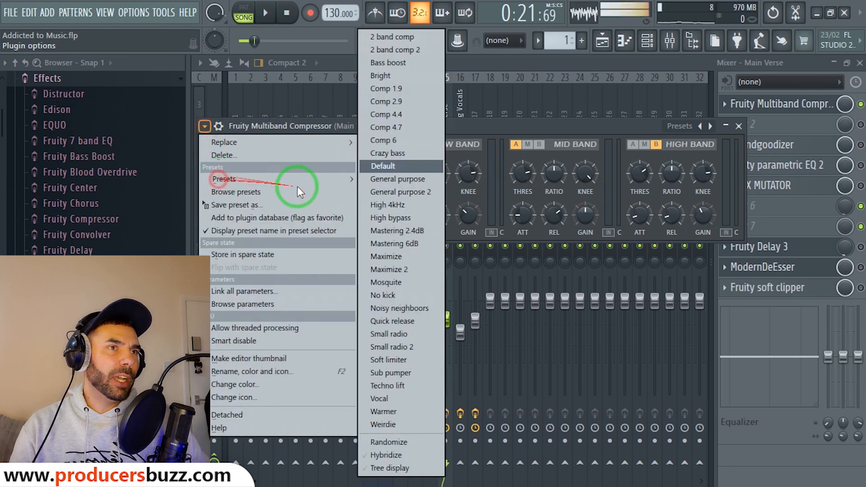
{"action": "left_click", "coordinate": [386, 400]}
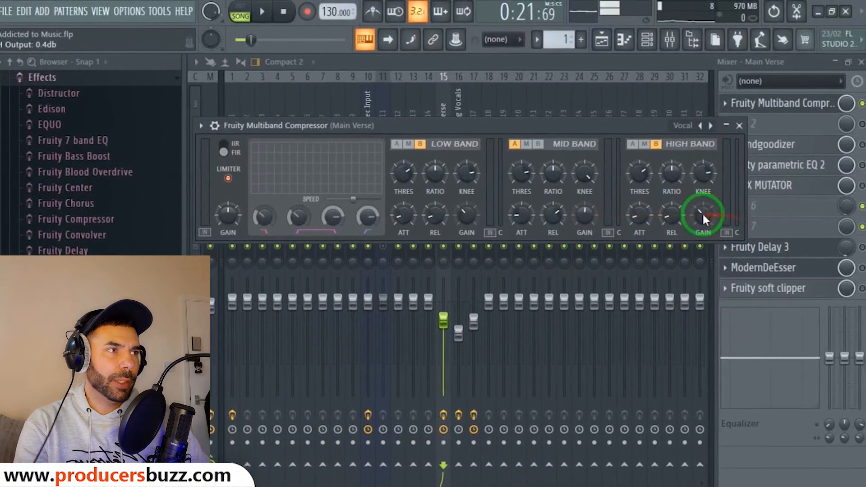
Raise the high band output gain slightly, check the low band gain, and close the compressor.
{"action": "left_click_drag", "start_coordinate": [704, 214], "coordinate": [704, 202]}
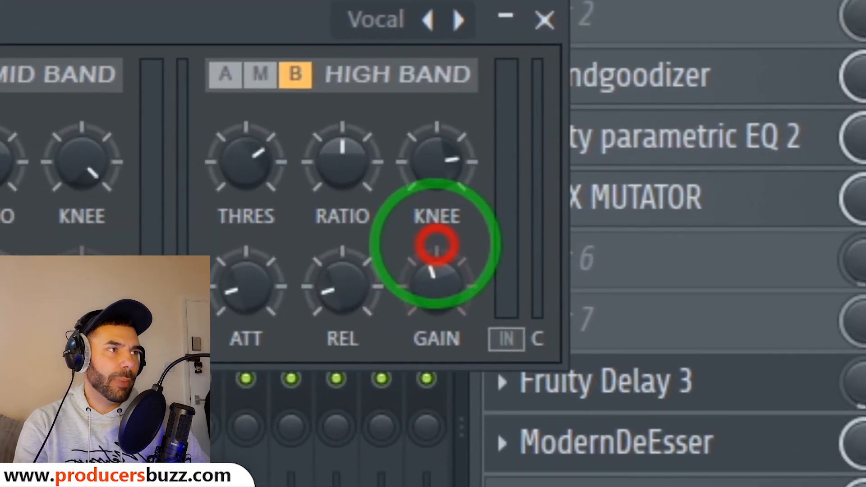
{"action": "left_click_drag", "start_coordinate": [437, 245], "coordinate": [434, 246]}
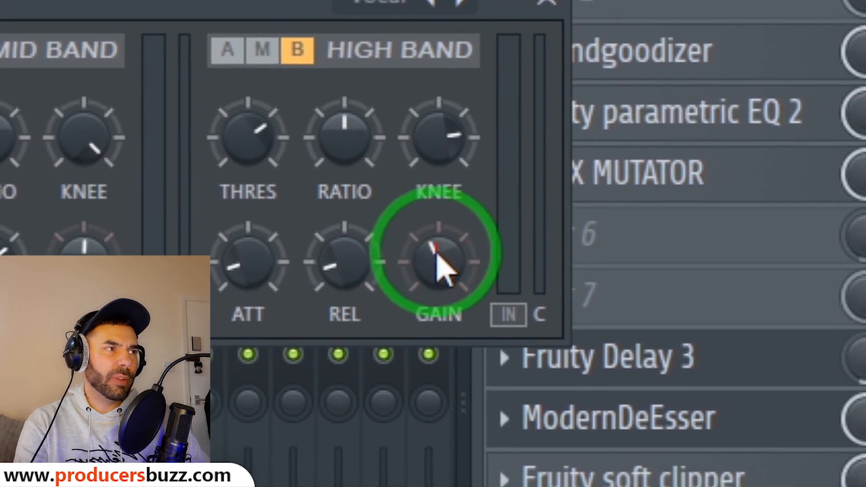
{"action": "left_click", "coordinate": [440, 262]}
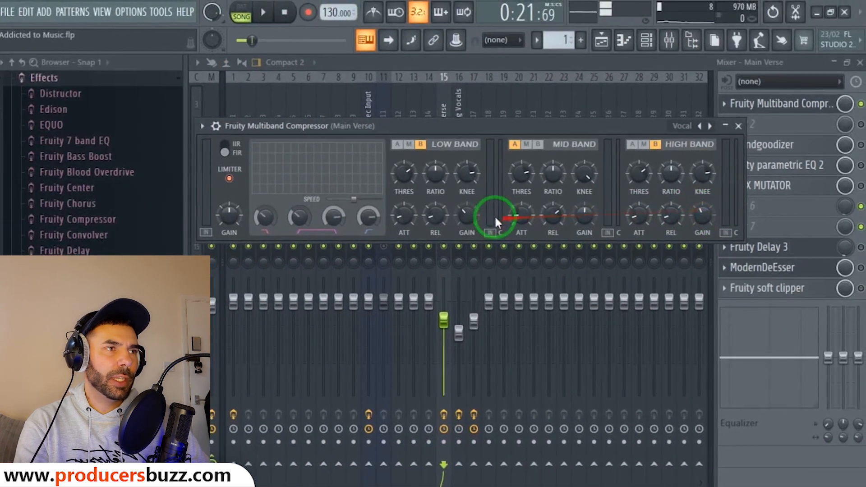
{"action": "left_click", "coordinate": [453, 219]}
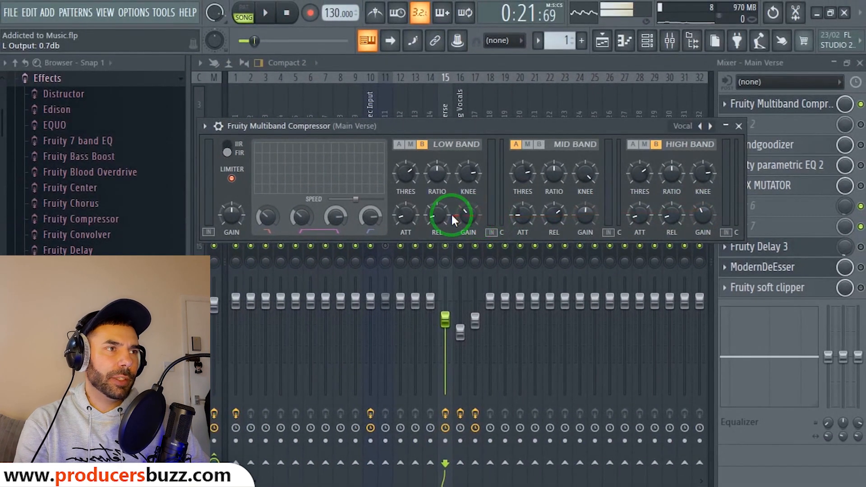
{"action": "left_click", "coordinate": [730, 126]}
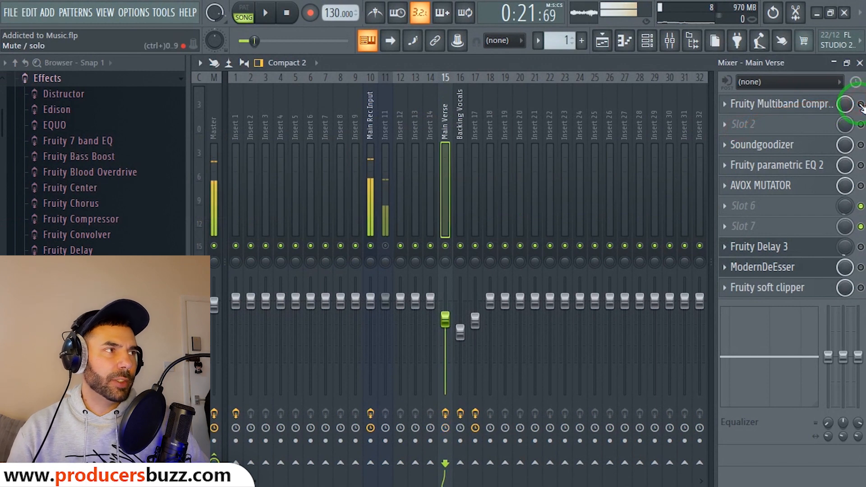
During playback, bypass and re-enable the Multiband Compressor to compare the vocal.
{"action": "key", "text": "space"}
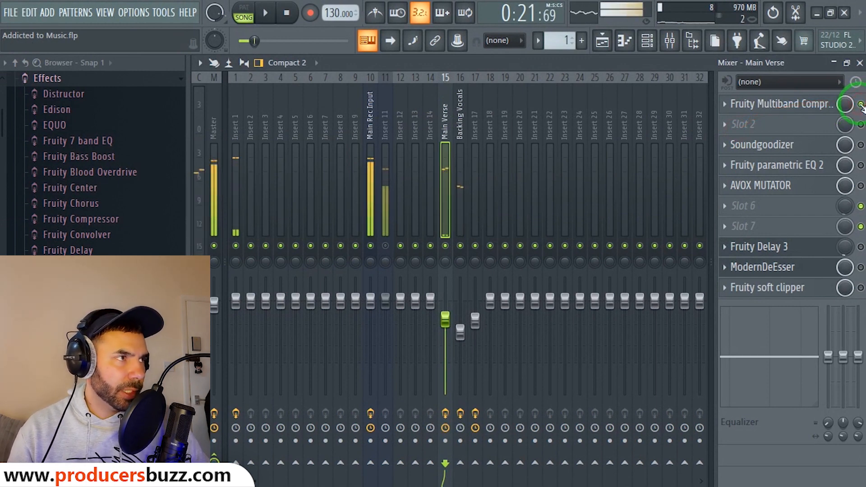
{"action": "key", "text": "space"}
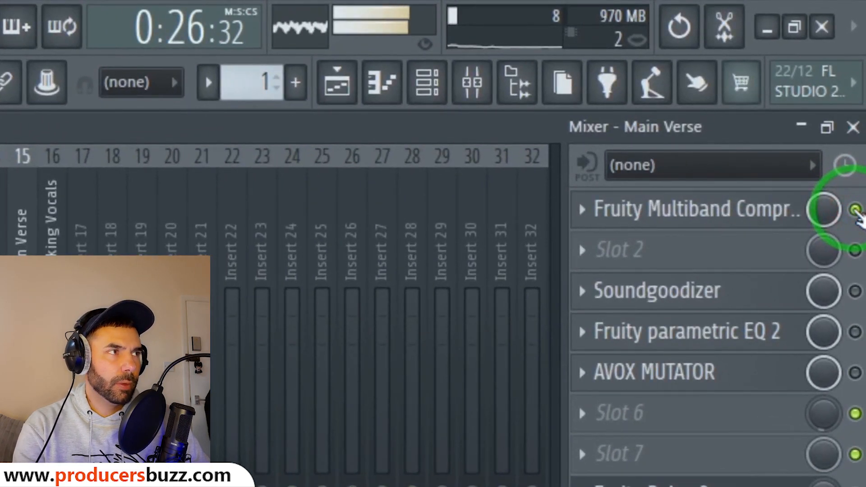
{"action": "left_click", "coordinate": [856, 210]}
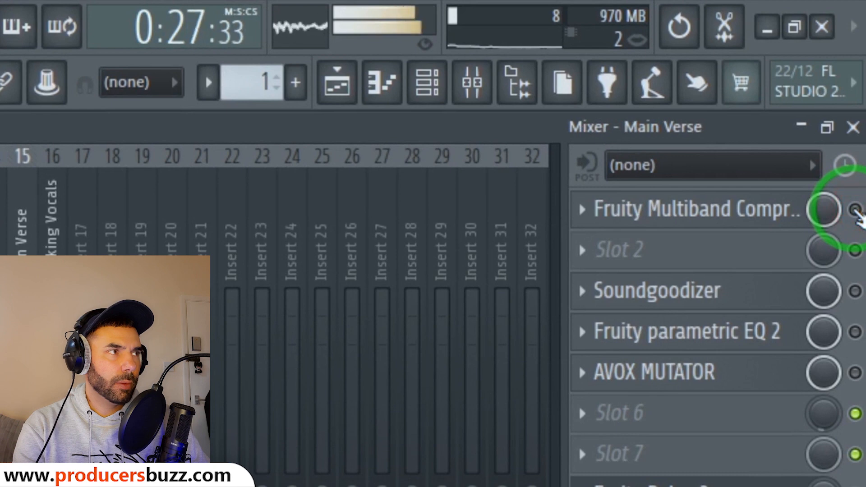
{"action": "left_click", "coordinate": [856, 210]}
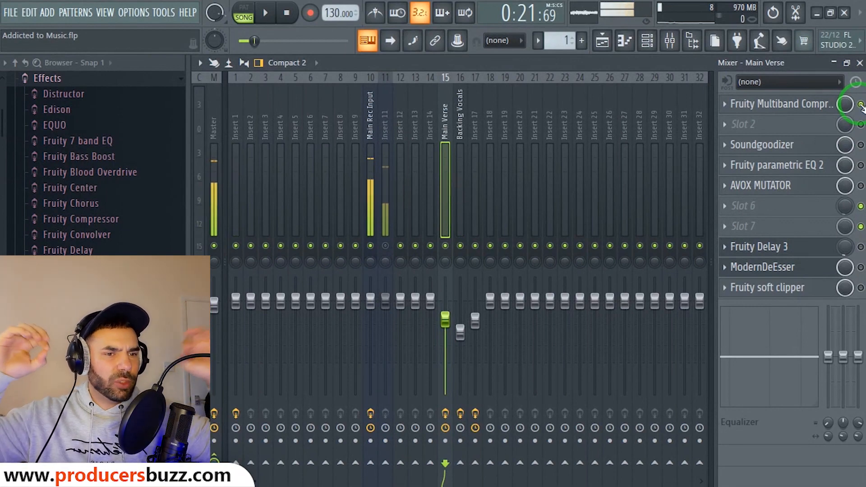
Toggle the Soundgoodizer off and on, then bring up its plugin window.
{"action": "left_click", "coordinate": [861, 145]}
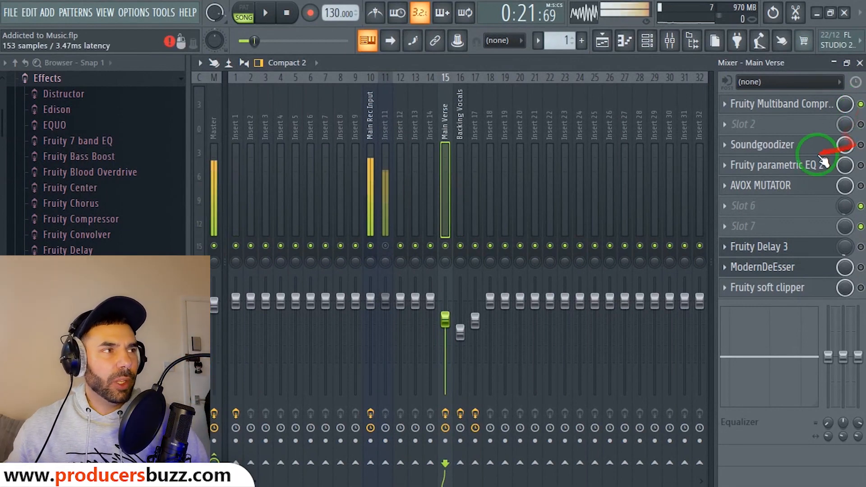
{"action": "left_click", "coordinate": [808, 148]}
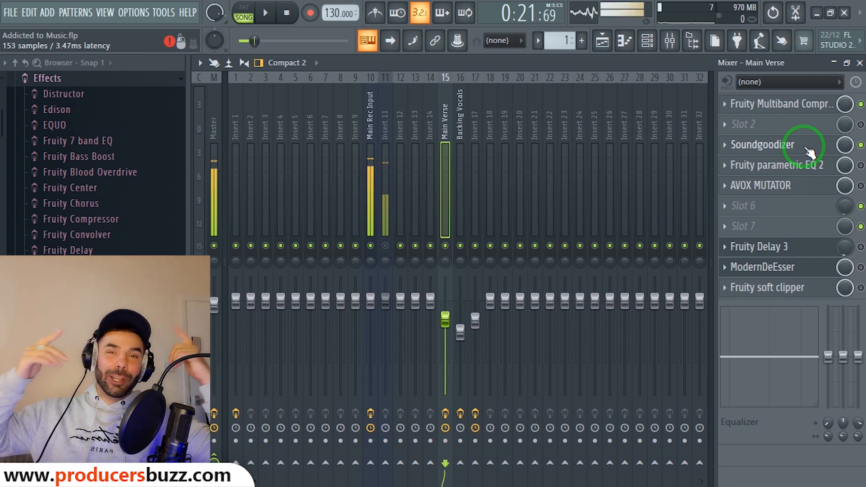
{"action": "left_click", "coordinate": [808, 151]}
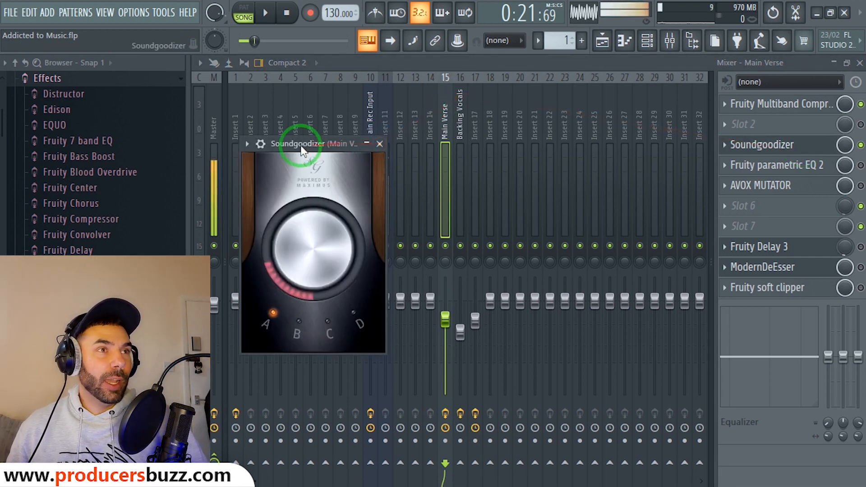
Leave Soundgoodizer on mode A, close it, and enable Main Verse's Fruity parametric EQ 2.
{"action": "left_click_drag", "start_coordinate": [300, 144], "coordinate": [362, 128]}
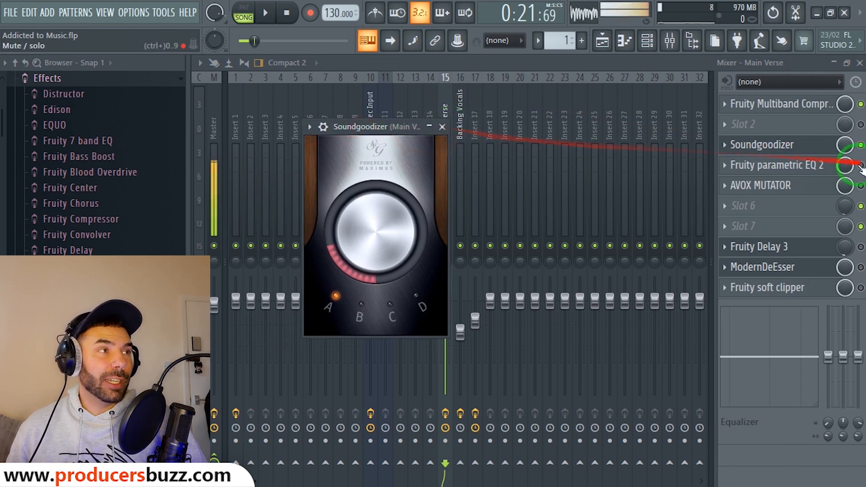
{"action": "left_click", "coordinate": [330, 304]}
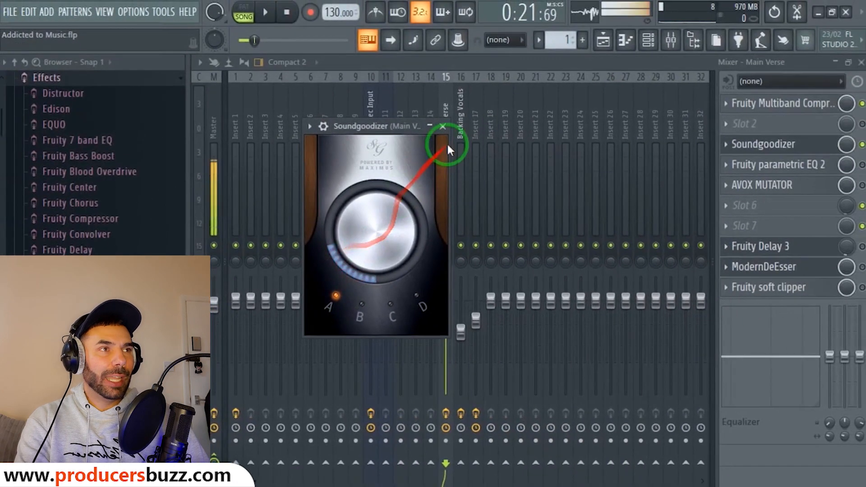
{"action": "left_click", "coordinate": [443, 127]}
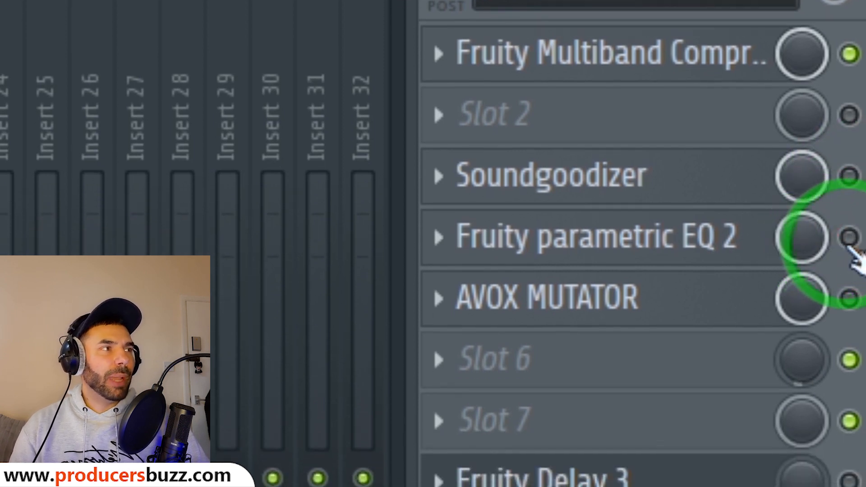
{"action": "left_click", "coordinate": [850, 238]}
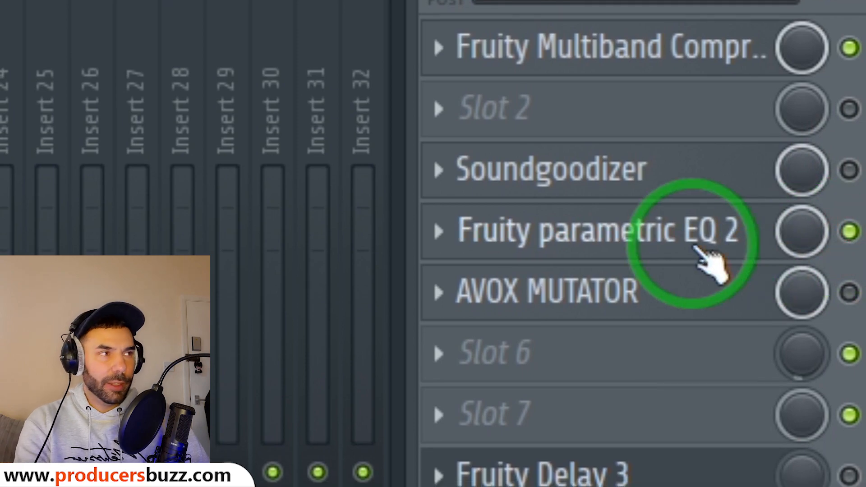
Bring up the Fruity parametric EQ 2 and nudge band 1 to about 53Hz.
{"action": "left_click", "coordinate": [697, 251]}
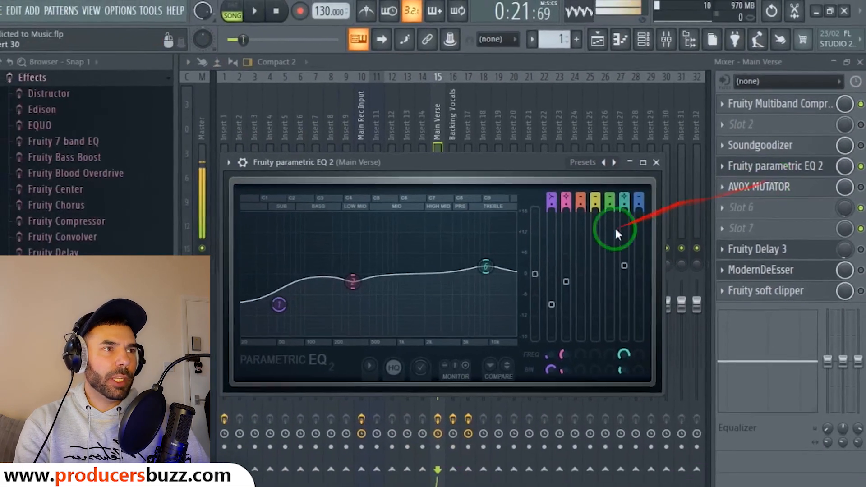
{"action": "left_click_drag", "start_coordinate": [416, 158], "coordinate": [454, 126]}
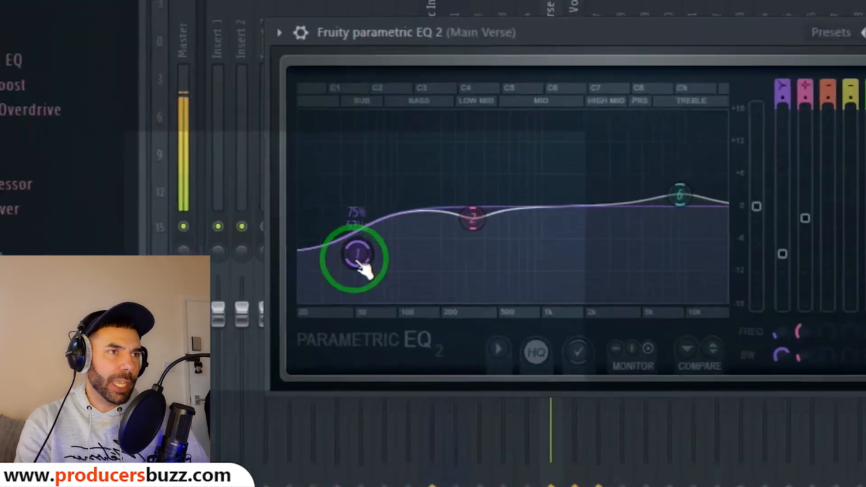
{"action": "left_click_drag", "start_coordinate": [357, 254], "coordinate": [363, 228]}
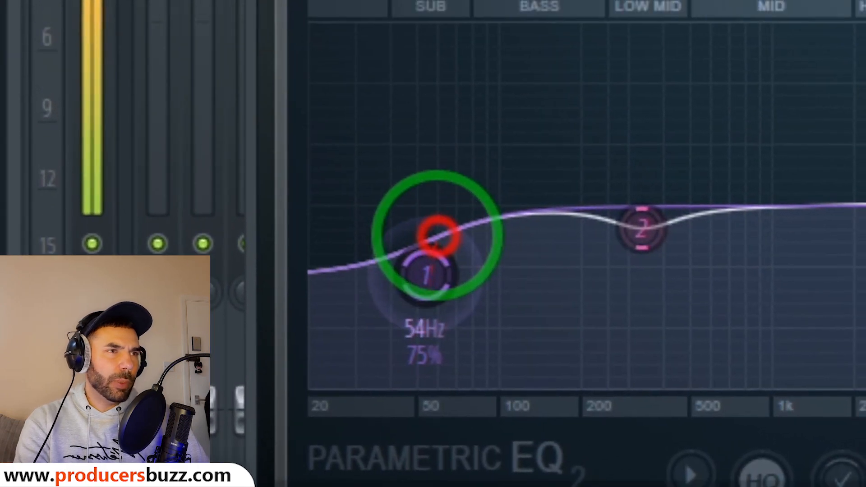
{"action": "left_click_drag", "start_coordinate": [439, 235], "coordinate": [437, 275]}
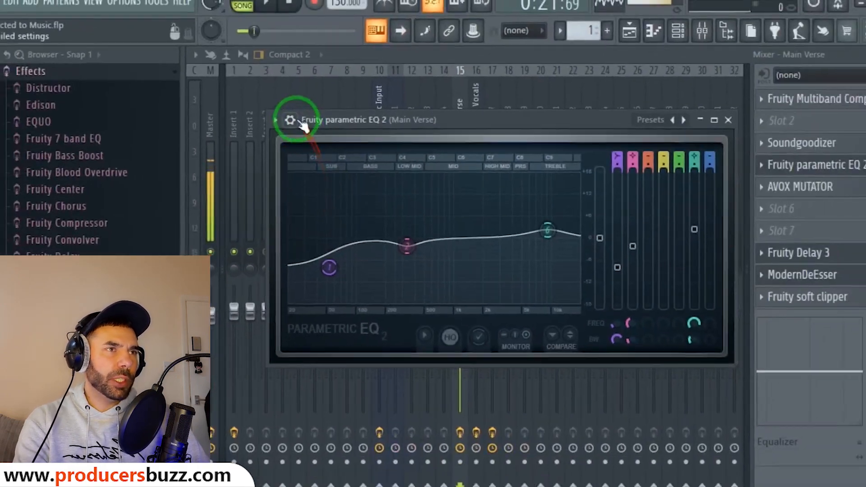
Load the Vocal Presence preset, set low cut ~55Hz, dip band 2 ~353Hz, adjust ~12kHz boost.
{"action": "left_click", "coordinate": [274, 123]}
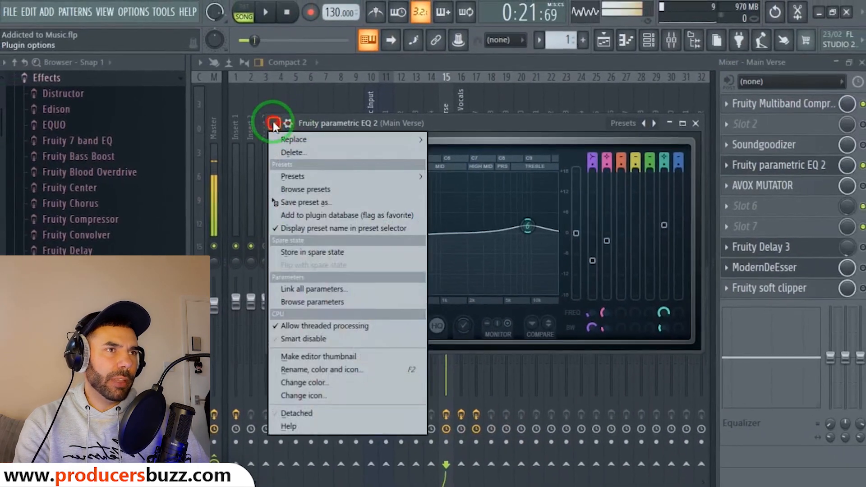
{"action": "left_click", "coordinate": [299, 175]}
{"action": "left_click", "coordinate": [463, 343]}
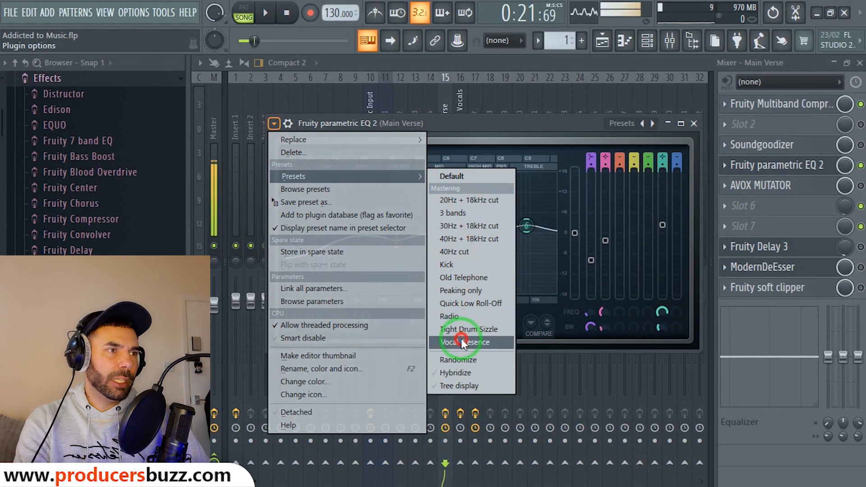
{"action": "left_click_drag", "start_coordinate": [462, 300], "coordinate": [328, 202]}
{"action": "left_click_drag", "start_coordinate": [393, 251], "coordinate": [389, 218]}
{"action": "mouse_move", "coordinate": [537, 221]}
{"action": "left_mouse_down"}
{"action": "mouse_move", "coordinate": [536, 245]}
{"action": "mouse_move", "coordinate": [311, 268]}
{"action": "mouse_move", "coordinate": [315, 260]}
{"action": "mouse_move", "coordinate": [531, 219]}
{"action": "mouse_move", "coordinate": [537, 225]}
{"action": "left_mouse_up"}
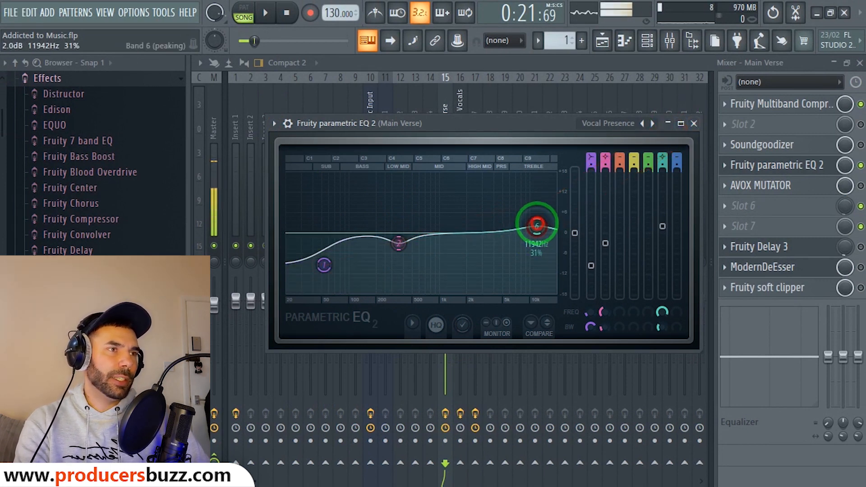
{"action": "left_click", "coordinate": [694, 123]}
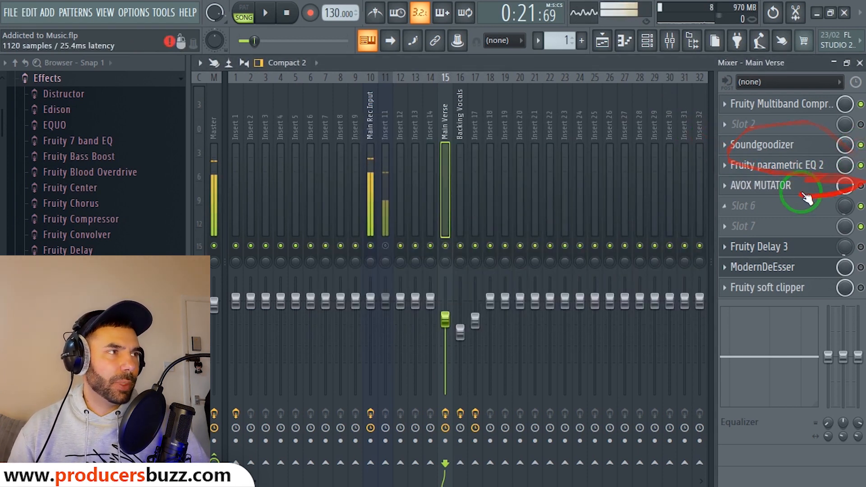
During playback, switch the parametric EQ 2 off and back on to compare, then stop.
{"action": "key", "text": "space"}
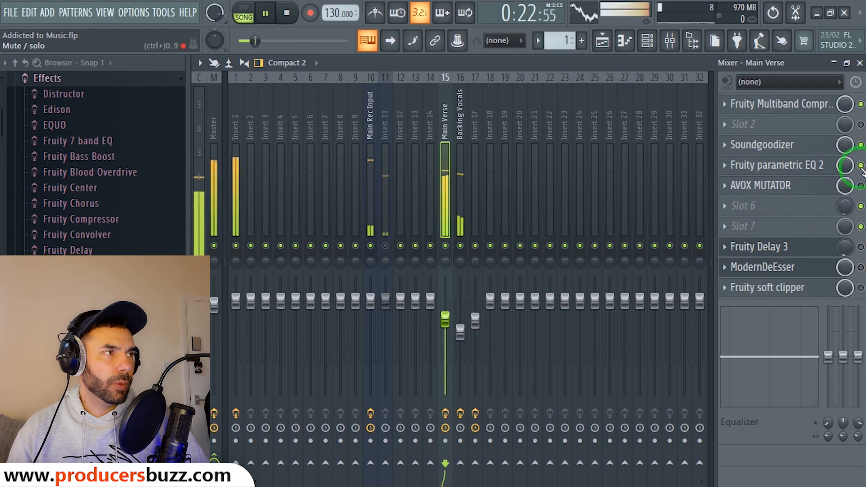
{"action": "left_click", "coordinate": [861, 166]}
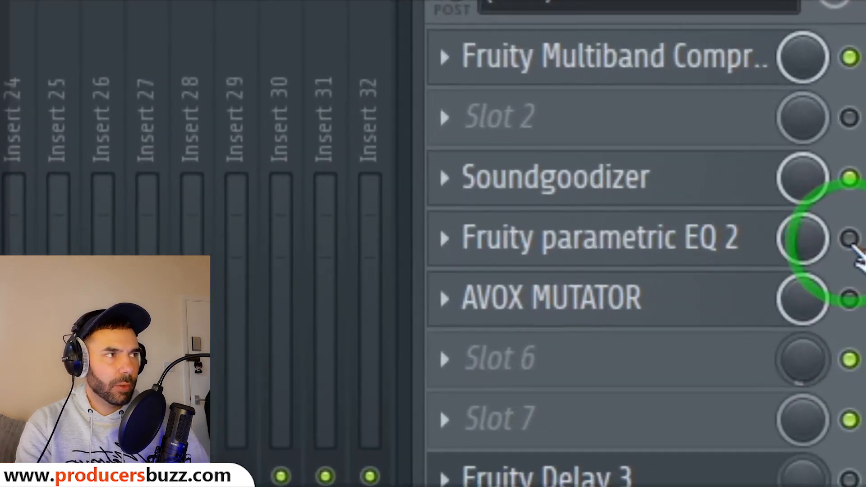
{"action": "left_click", "coordinate": [861, 165]}
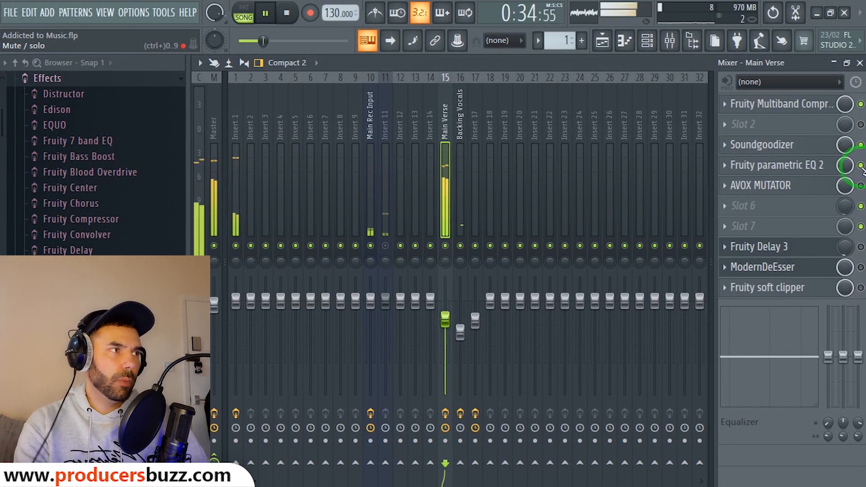
{"action": "key", "text": "space"}
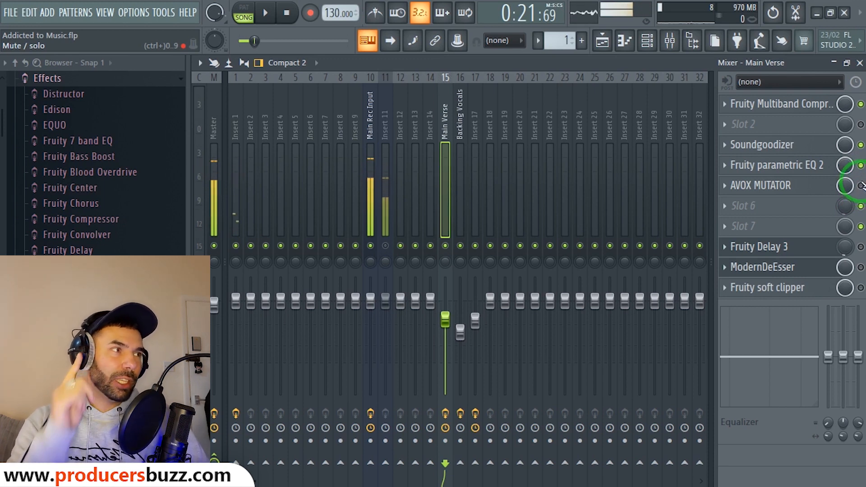
Reposition the AVOX MUTATOR window, collapse its options strip, and switch the effect on.
{"action": "left_click", "coordinate": [786, 186]}
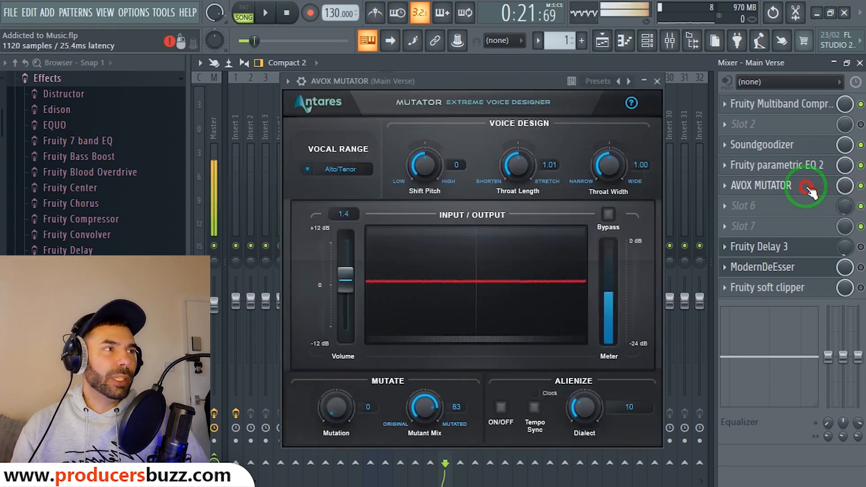
{"action": "mouse_move", "coordinate": [484, 78]}
{"action": "left_mouse_down"}
{"action": "mouse_move", "coordinate": [499, 71]}
{"action": "mouse_move", "coordinate": [482, 78]}
{"action": "left_mouse_up"}
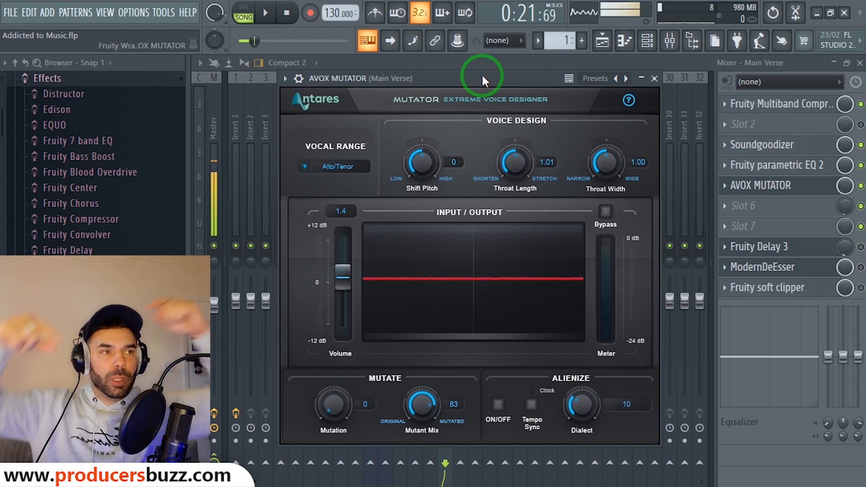
{"action": "mouse_move", "coordinate": [483, 76]}
{"action": "left_mouse_down"}
{"action": "mouse_move", "coordinate": [428, 80]}
{"action": "mouse_move", "coordinate": [467, 77]}
{"action": "left_mouse_up"}
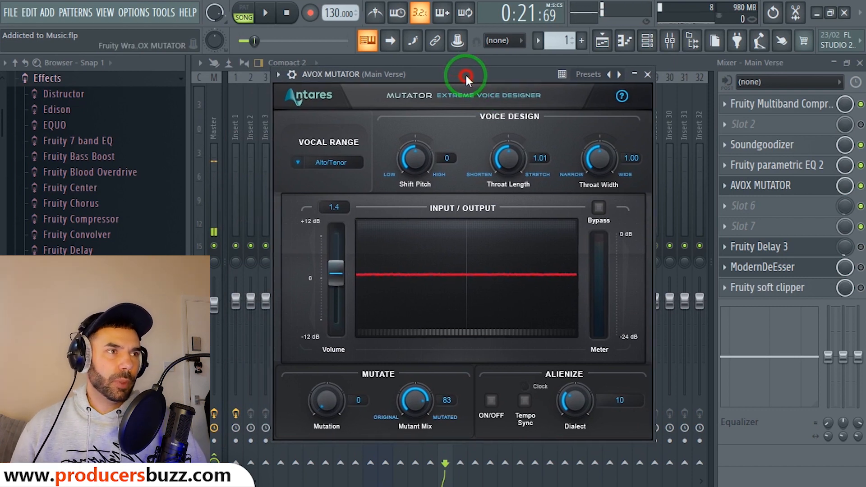
{"action": "left_click", "coordinate": [281, 76]}
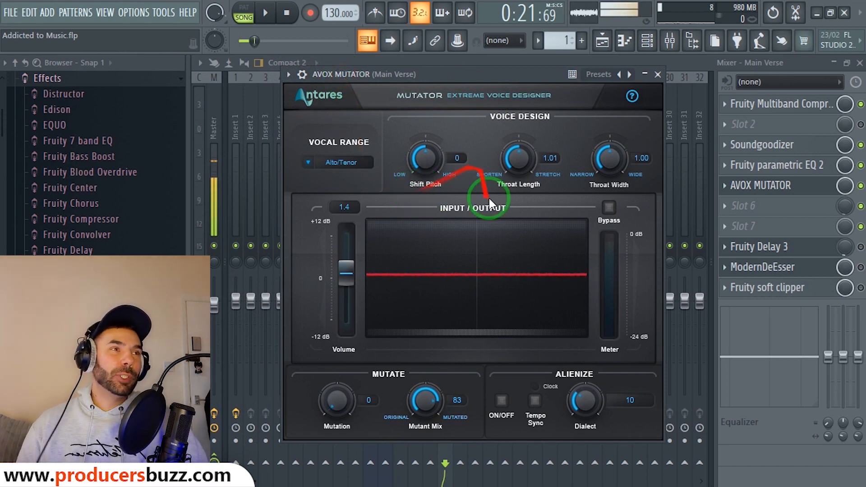
{"action": "left_click", "coordinate": [861, 186]}
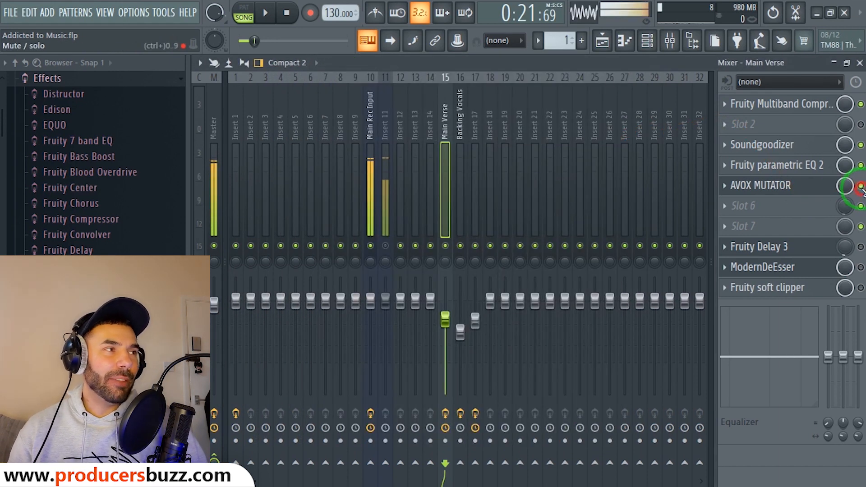
{"action": "left_click", "coordinate": [808, 188]}
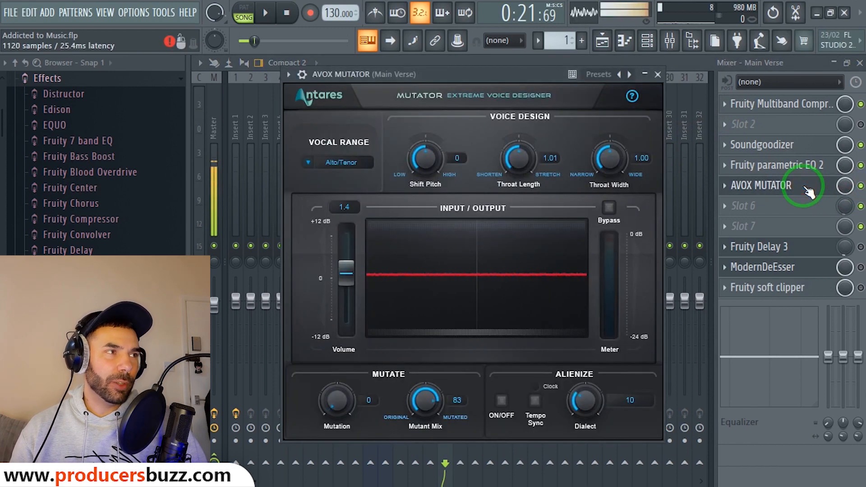
Audition the Mutator, lower its volume to 1.4, and adjust Fruity Delay 3's mix amount.
{"action": "key", "text": "space"}
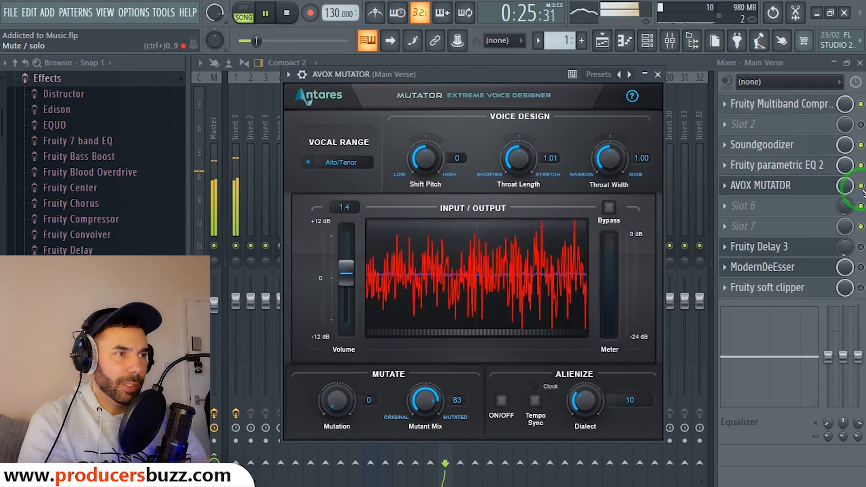
{"action": "key", "text": "space"}
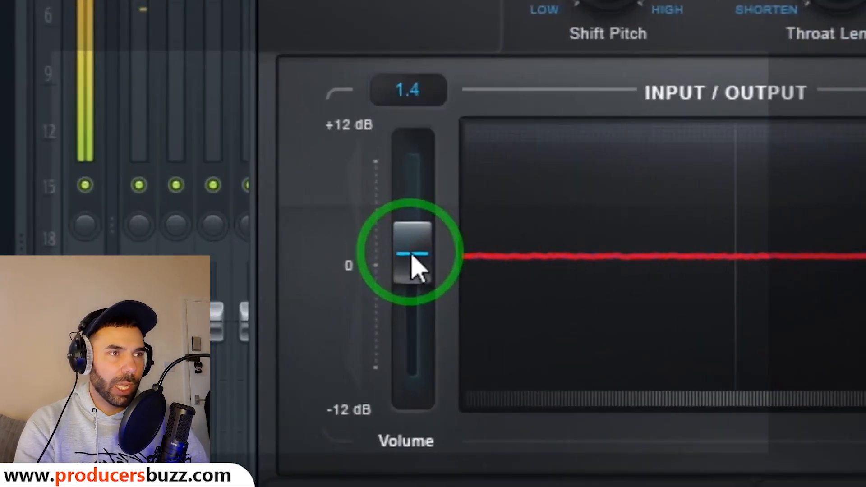
{"action": "left_click_drag", "start_coordinate": [345, 273], "coordinate": [345, 279]}
{"action": "mouse_move", "coordinate": [440, 259]}
{"action": "left_mouse_down"}
{"action": "mouse_move", "coordinate": [438, 230]}
{"action": "mouse_move", "coordinate": [437, 249]}
{"action": "left_mouse_up"}
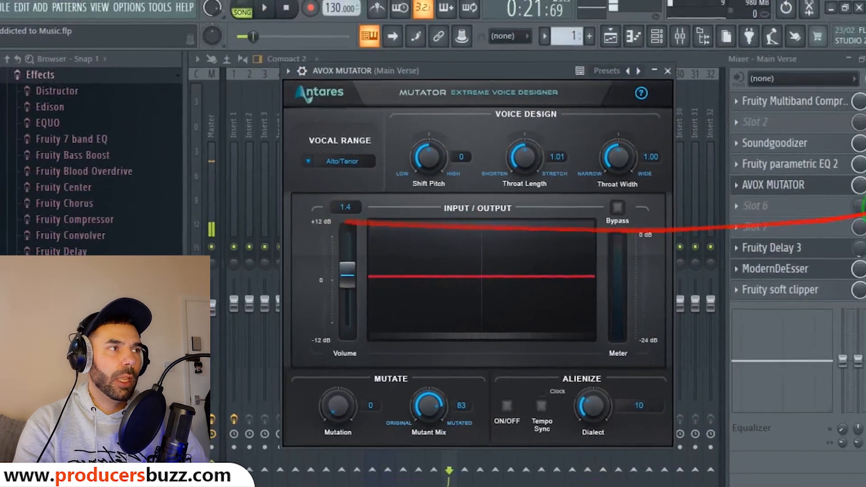
{"action": "left_click", "coordinate": [846, 247]}
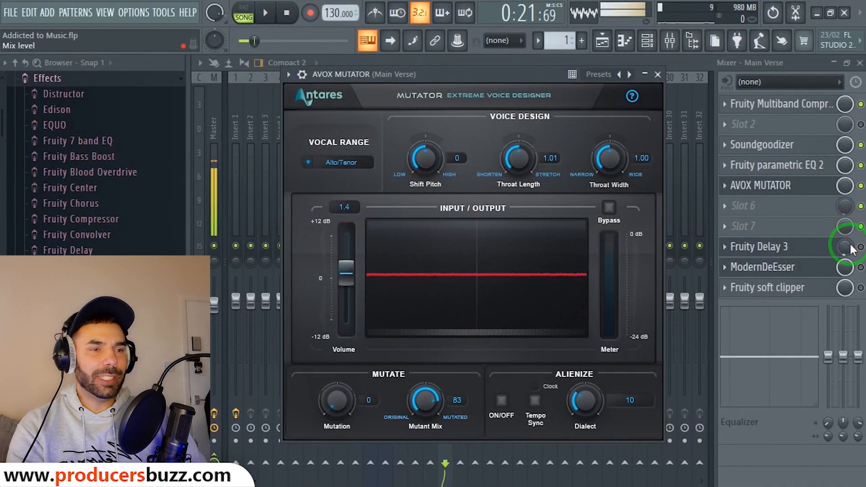
{"action": "left_click_drag", "start_coordinate": [853, 251], "coordinate": [863, 187]}
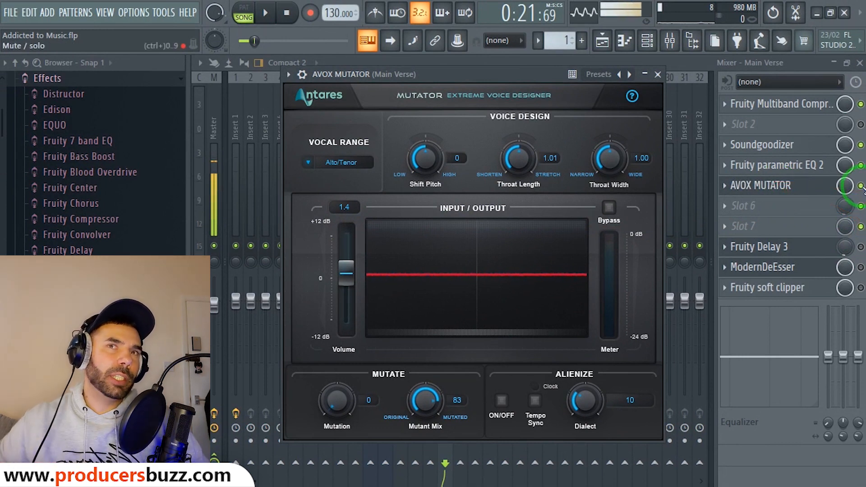
Close the AVOX Mutator, play and stop the song, then reopen the Main Verse AVOX Mutator.
{"action": "left_click", "coordinate": [863, 187]}
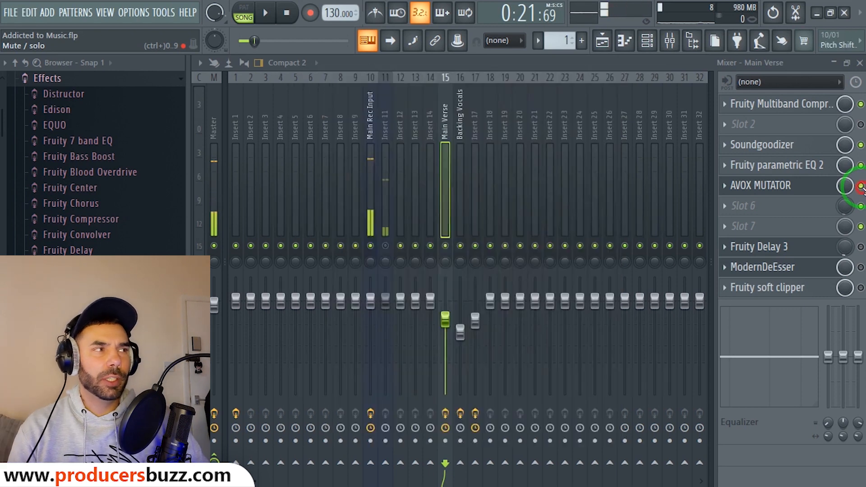
{"action": "key", "text": "space"}
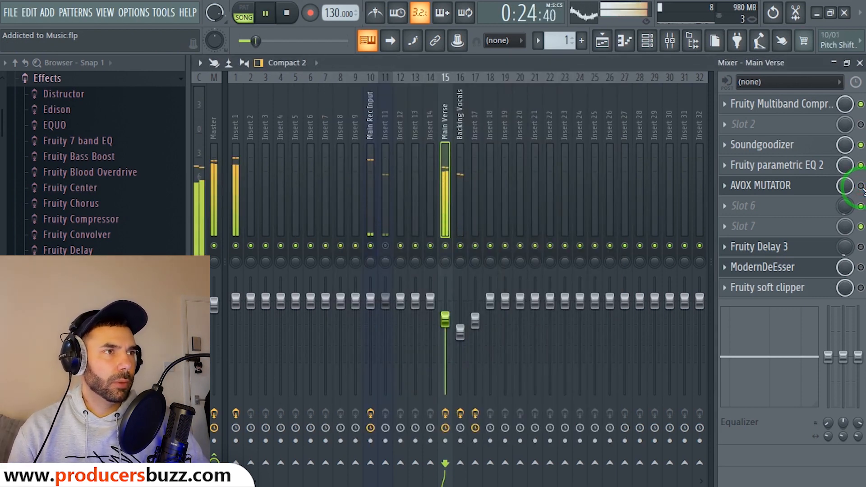
{"action": "key", "text": "space"}
{"action": "key", "text": "space"}
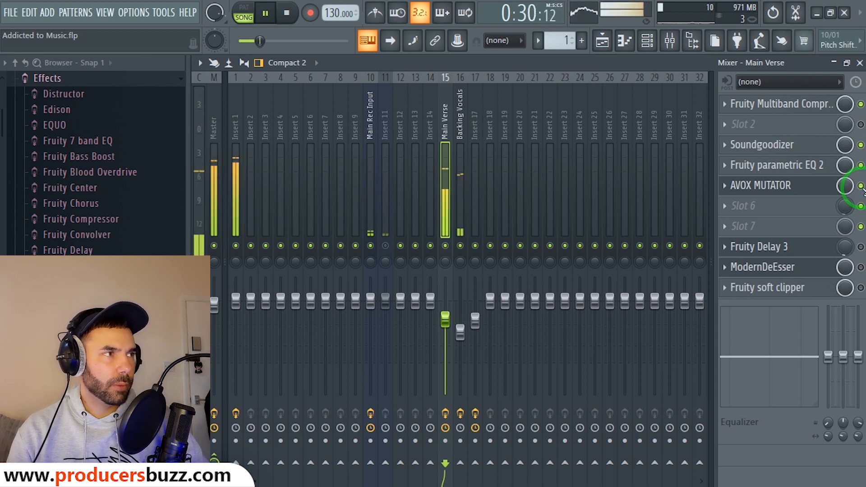
{"action": "key", "text": "space"}
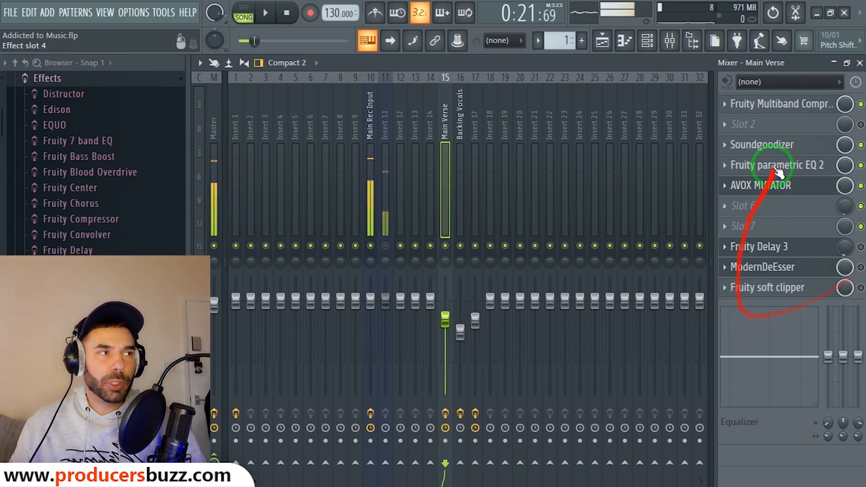
{"action": "left_click", "coordinate": [776, 186]}
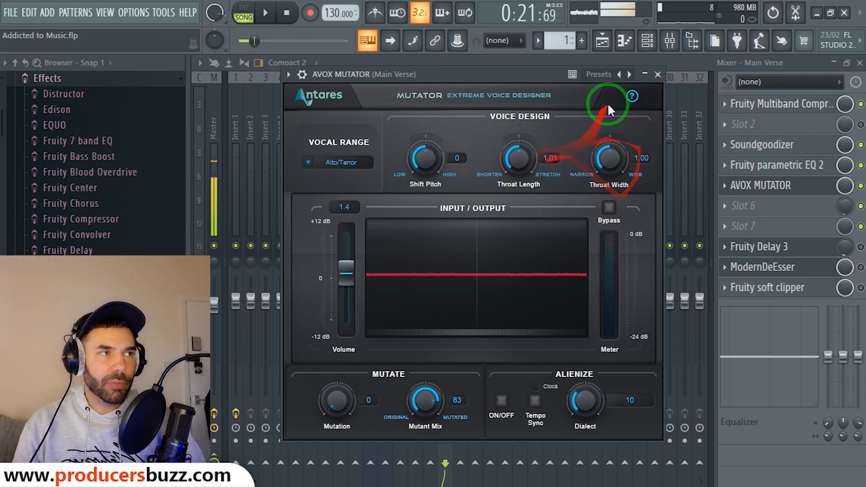
Move the song position to bar 68, reopen the Main Verse AVOX Mutator, and start playback.
{"action": "left_click", "coordinate": [658, 74]}
{"action": "left_click", "coordinate": [860, 63]}
{"action": "left_click_drag", "start_coordinate": [463, 81], "coordinate": [727, 81]}
{"action": "left_click_drag", "start_coordinate": [522, 92], "coordinate": [496, 93]}
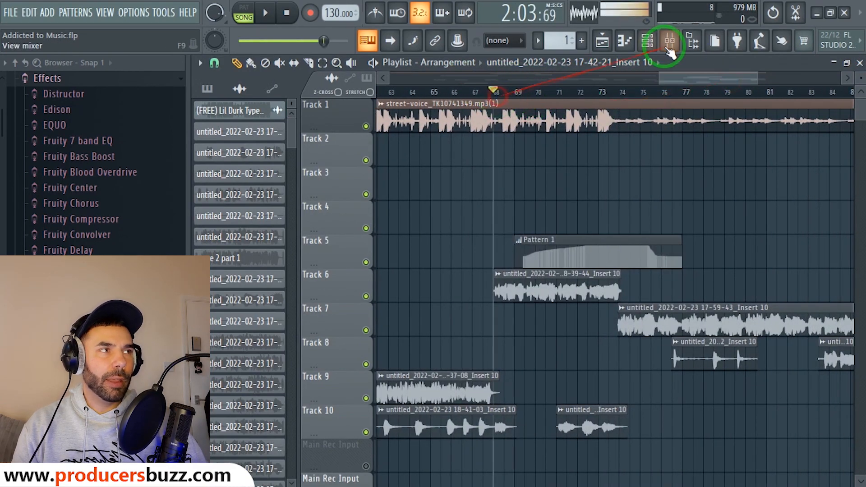
{"action": "left_click", "coordinate": [669, 48]}
{"action": "left_click", "coordinate": [784, 186]}
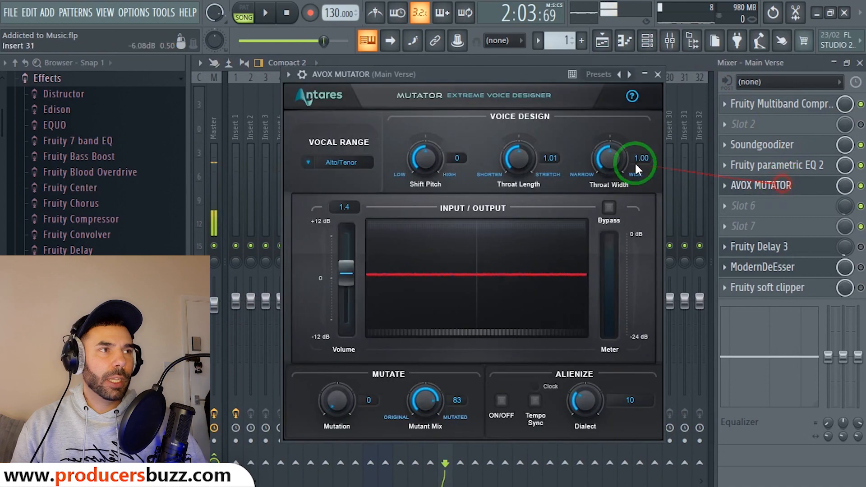
{"action": "key", "text": "space"}
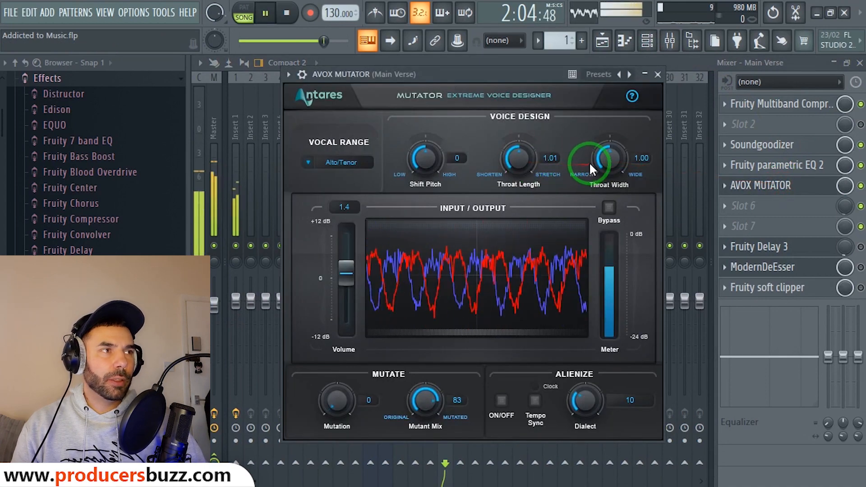
Raise Throat Length to 2.00 while listening, then close the windows and move to about bar 69.
{"action": "mouse_move", "coordinate": [522, 161]}
{"action": "left_mouse_down"}
{"action": "mouse_move", "coordinate": [562, 161]}
{"action": "mouse_move", "coordinate": [528, 157]}
{"action": "mouse_move", "coordinate": [520, 166]}
{"action": "left_mouse_up"}
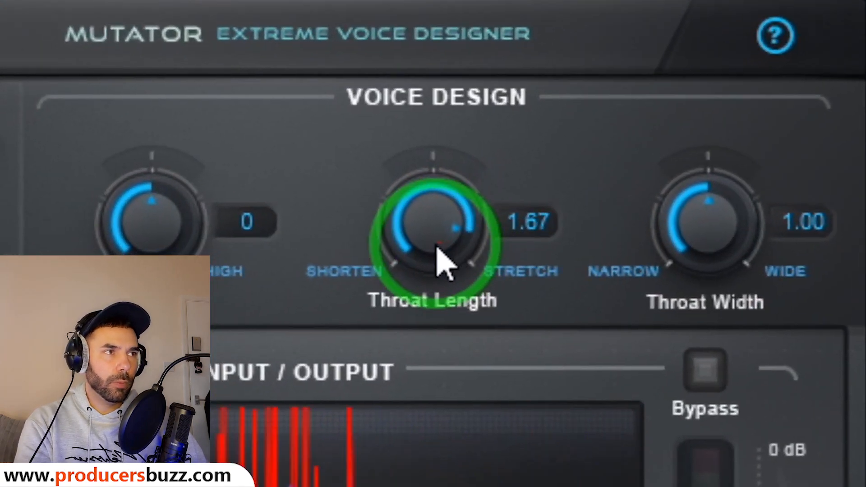
{"action": "left_click_drag", "start_coordinate": [437, 247], "coordinate": [437, 246]}
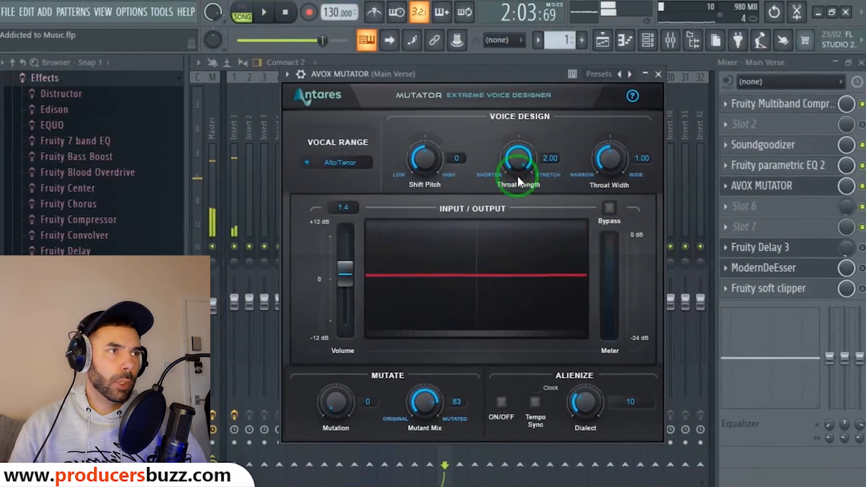
{"action": "left_click_drag", "start_coordinate": [518, 182], "coordinate": [529, 164]}
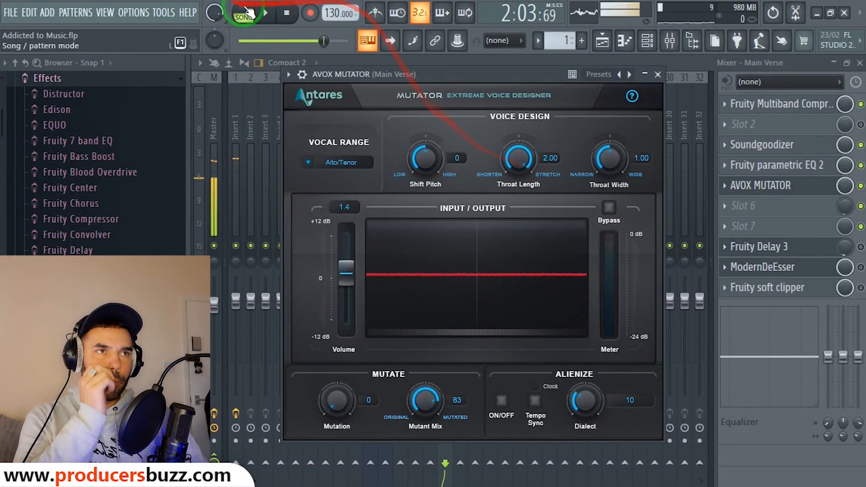
{"action": "left_click", "coordinate": [310, 14]}
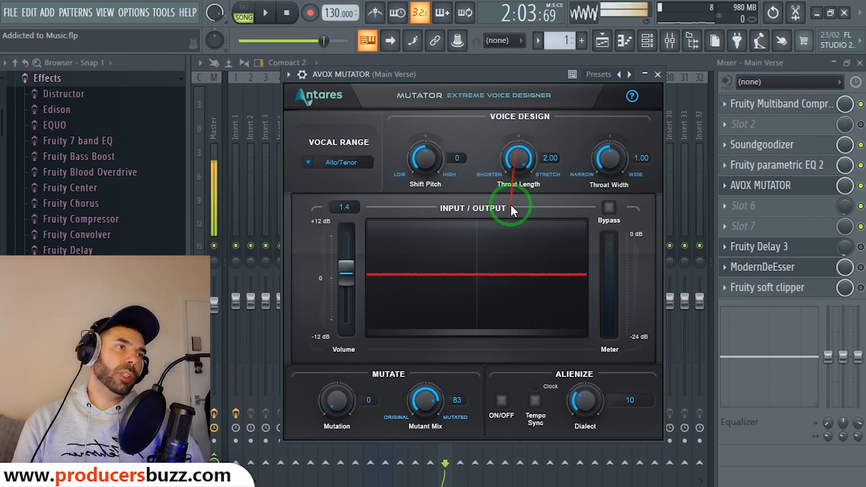
{"action": "left_click", "coordinate": [860, 63]}
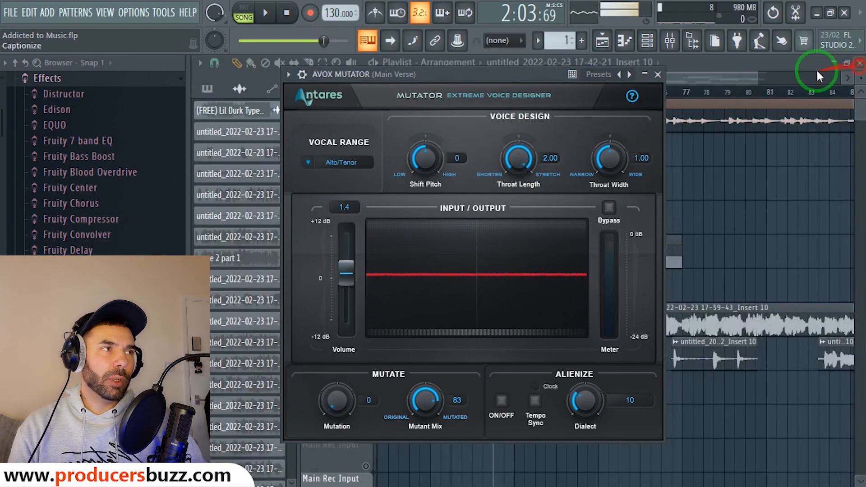
{"action": "left_click", "coordinate": [658, 74]}
{"action": "left_click_drag", "start_coordinate": [510, 91], "coordinate": [404, 110]}
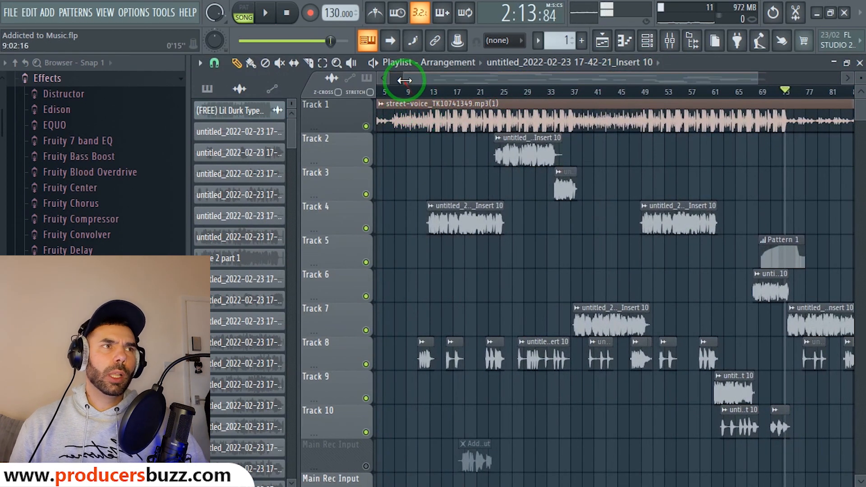
Set the playhead near bar 15 in the Playlist and bring the Main Verse mixer back up.
{"action": "left_click_drag", "start_coordinate": [404, 77], "coordinate": [399, 77]}
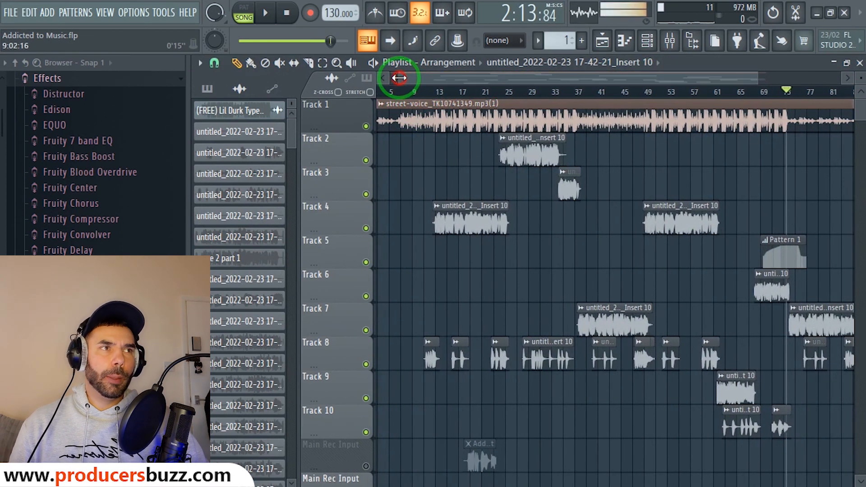
{"action": "left_click", "coordinate": [454, 98]}
{"action": "left_click", "coordinate": [670, 41]}
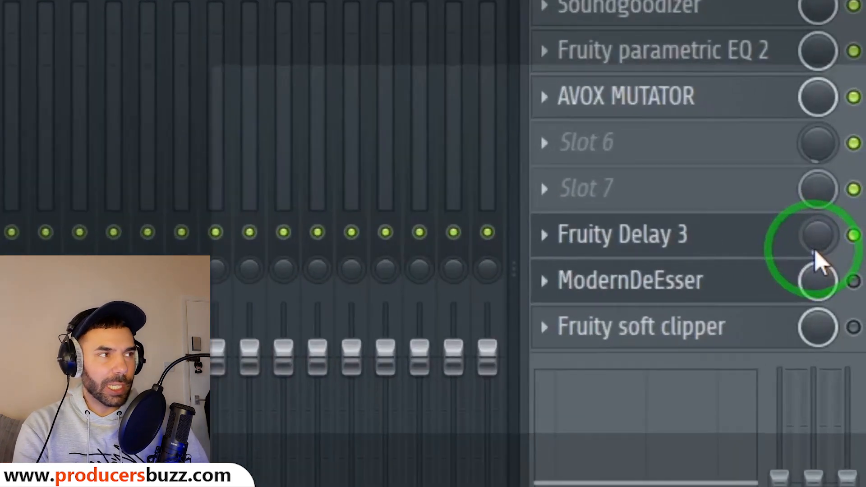
Try the Fruity Delay 3 mix at 15%, then solo Track 4 and play it with the mixer open.
{"action": "left_click", "coordinate": [816, 255]}
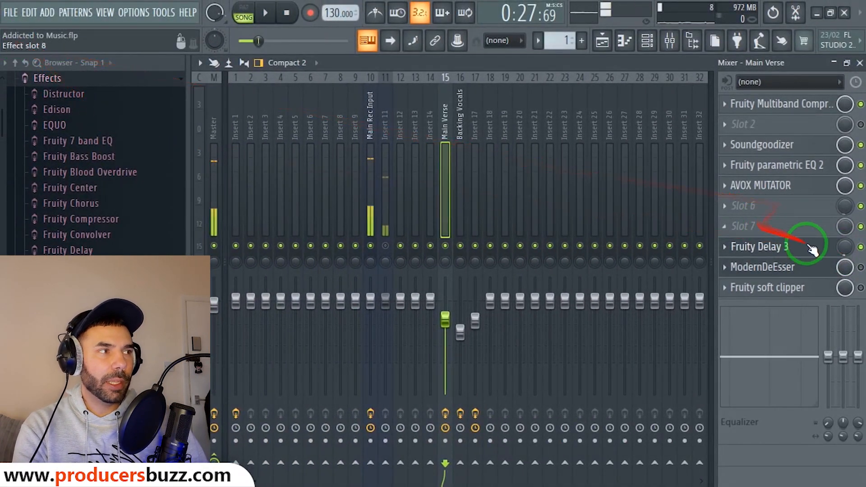
{"action": "left_click_drag", "start_coordinate": [838, 247], "coordinate": [843, 231]}
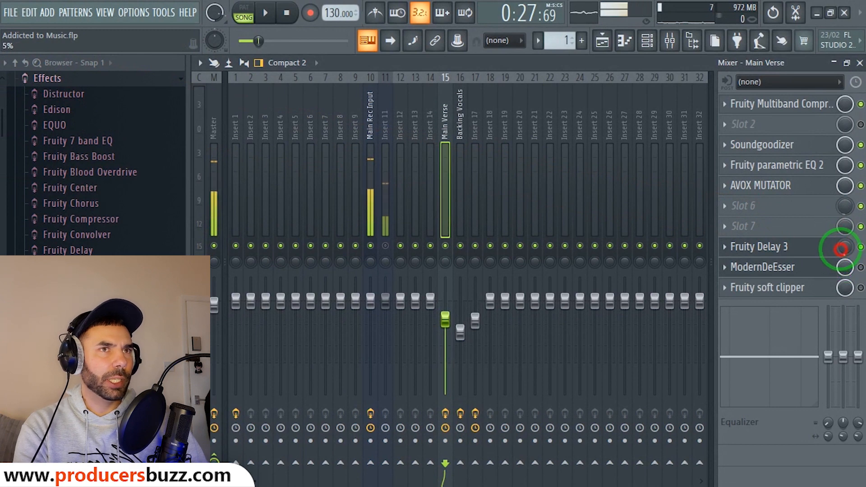
{"action": "left_click_drag", "start_coordinate": [832, 253], "coordinate": [785, 250]}
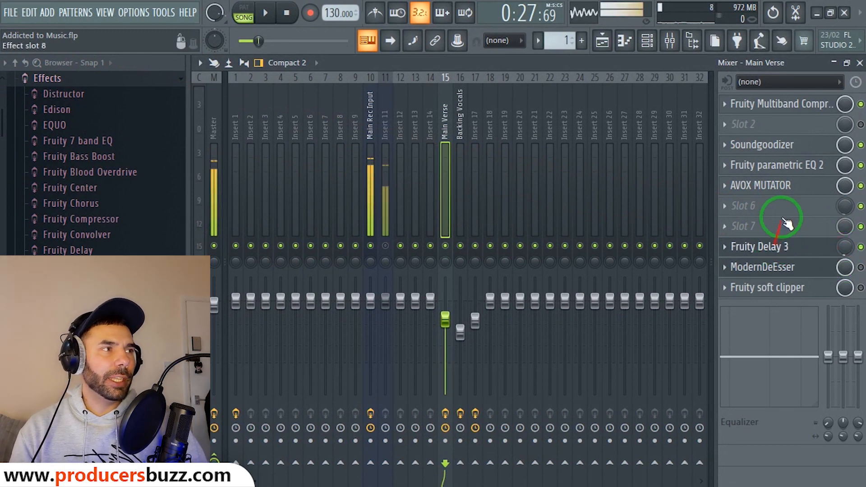
{"action": "left_click", "coordinate": [860, 64]}
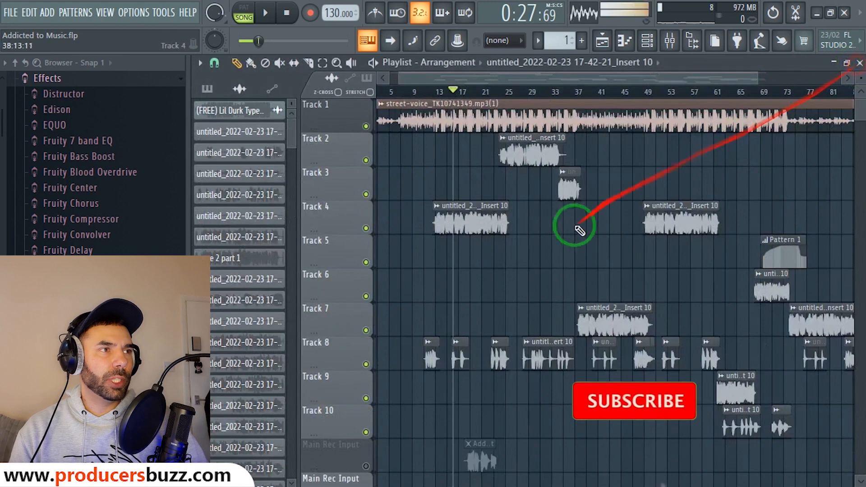
{"action": "left_click", "coordinate": [367, 228]}
{"action": "key", "text": "space"}
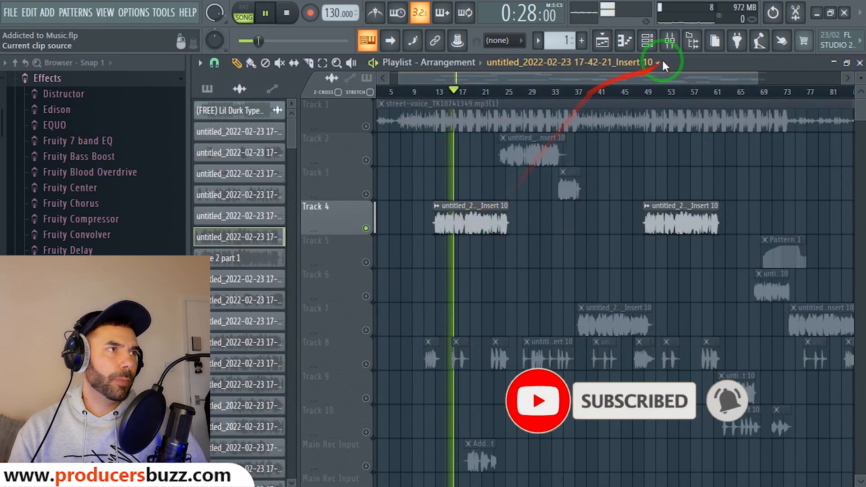
{"action": "left_click", "coordinate": [669, 45]}
Sweep the Fruity Delay 3 mix up to about 64%, then settle it at 5%.
{"action": "left_click", "coordinate": [854, 254]}
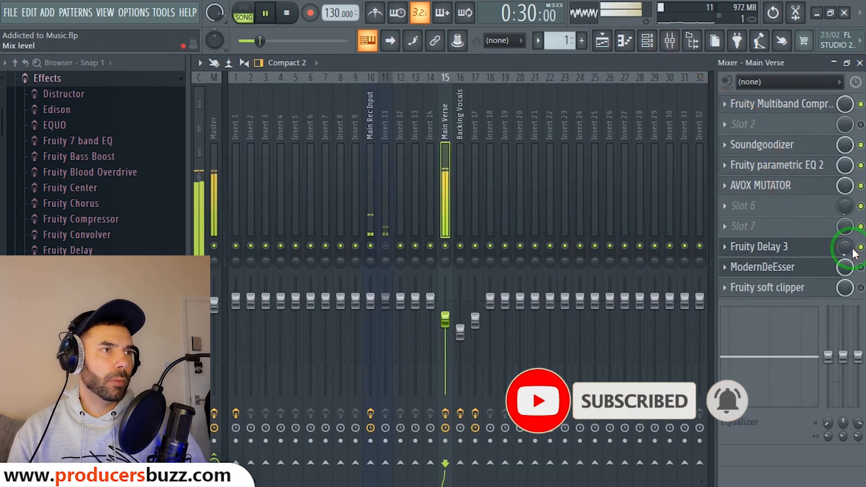
{"action": "key", "text": "space"}
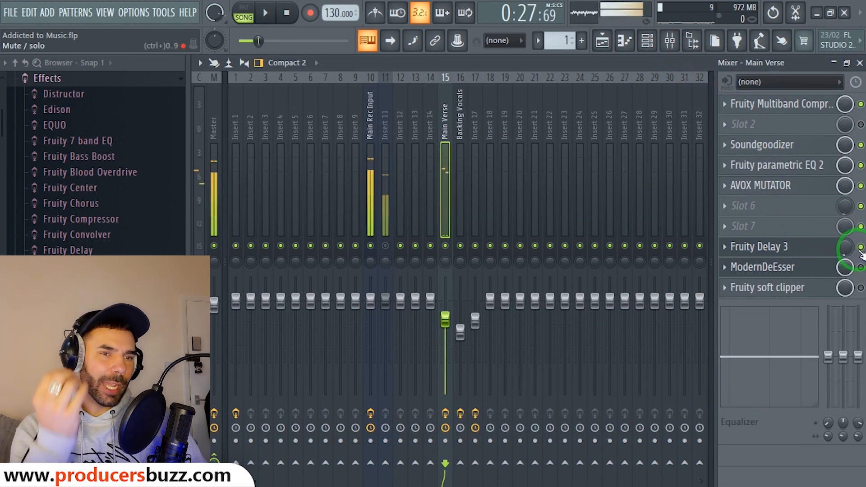
{"action": "left_click_drag", "start_coordinate": [838, 246], "coordinate": [811, 144]}
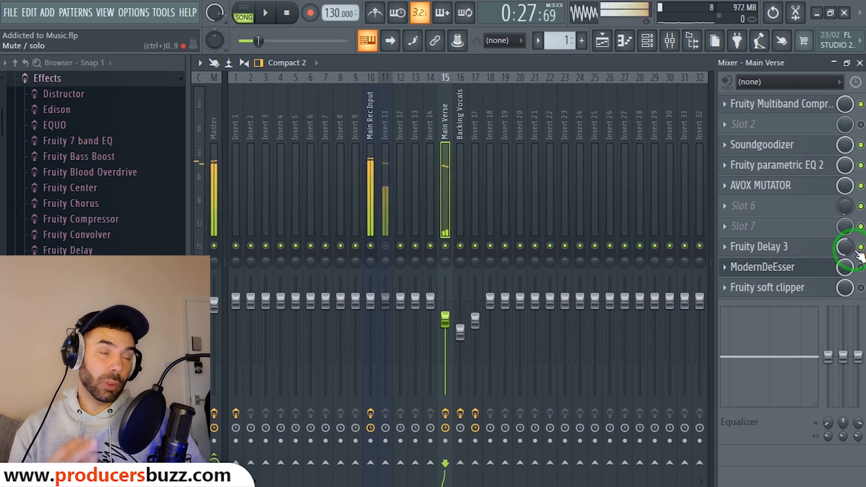
{"action": "left_click_drag", "start_coordinate": [845, 247], "coordinate": [845, 333]}
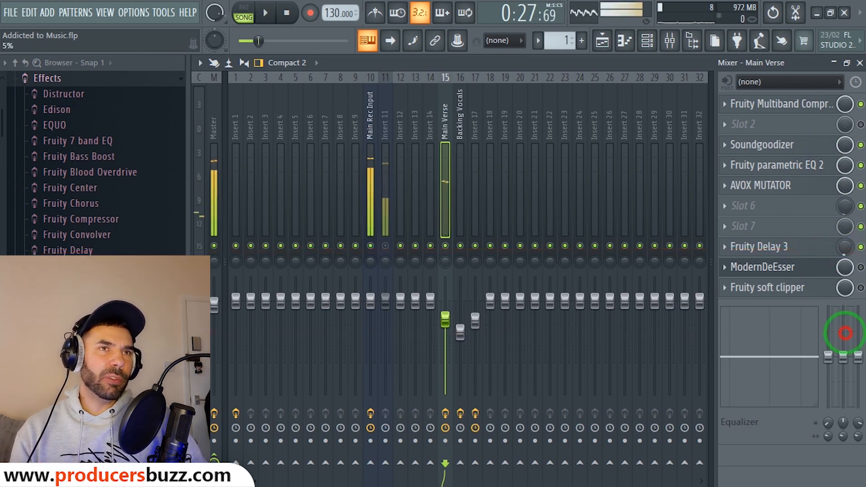
Apply the Stereoized preset to the Main Verse Fruity Delay 3, confirm it, and close the plugin.
{"action": "left_click", "coordinate": [801, 247]}
{"action": "left_click", "coordinate": [223, 144]}
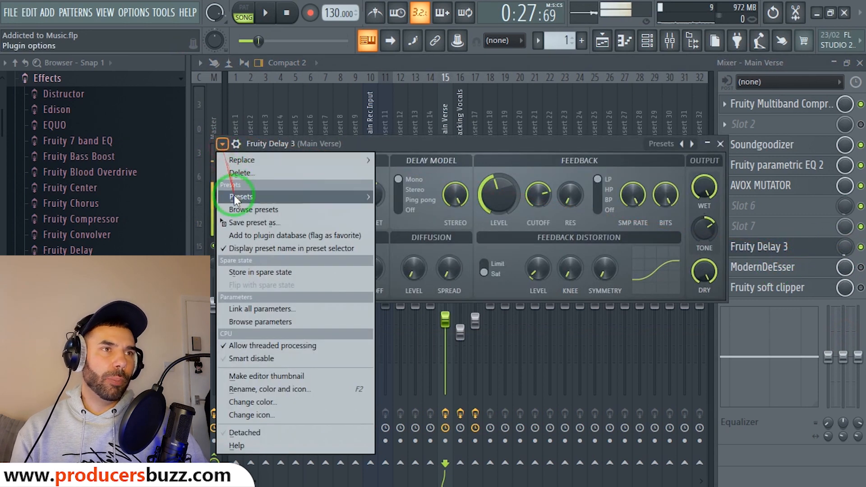
{"action": "mouse_move", "coordinate": [234, 198]}
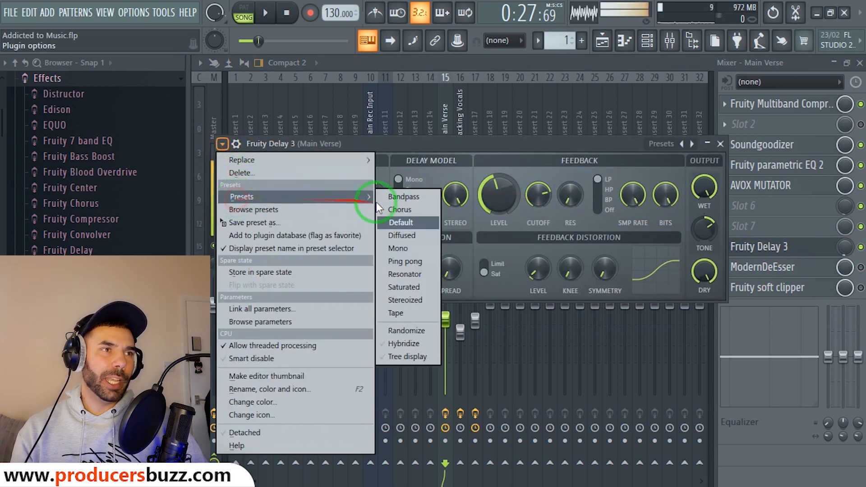
{"action": "left_click", "coordinate": [412, 300]}
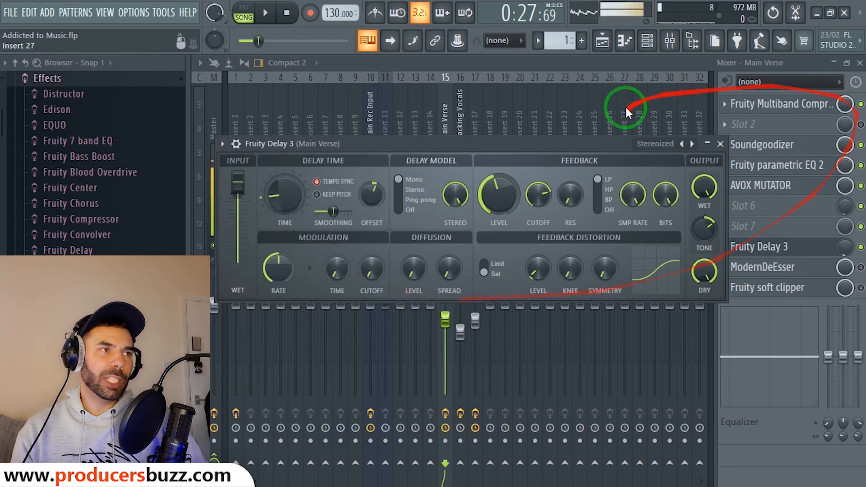
{"action": "left_click", "coordinate": [222, 143]}
{"action": "mouse_move", "coordinate": [239, 197]}
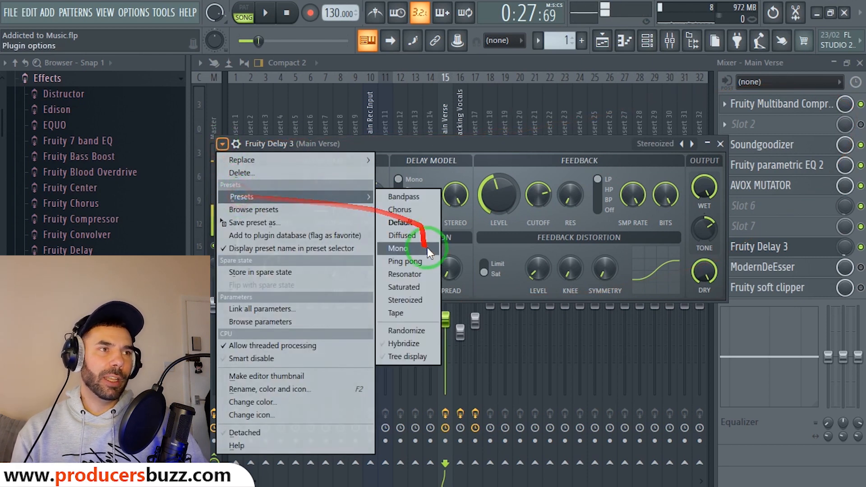
{"action": "left_click", "coordinate": [402, 301]}
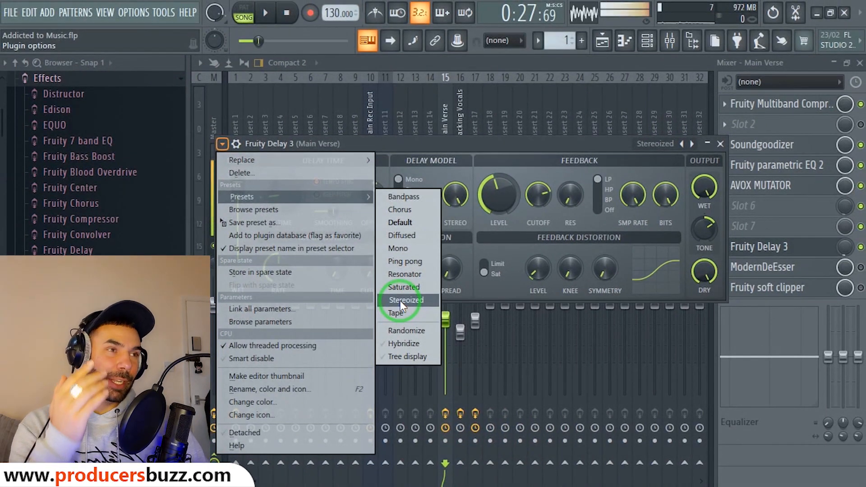
{"action": "left_click", "coordinate": [400, 303]}
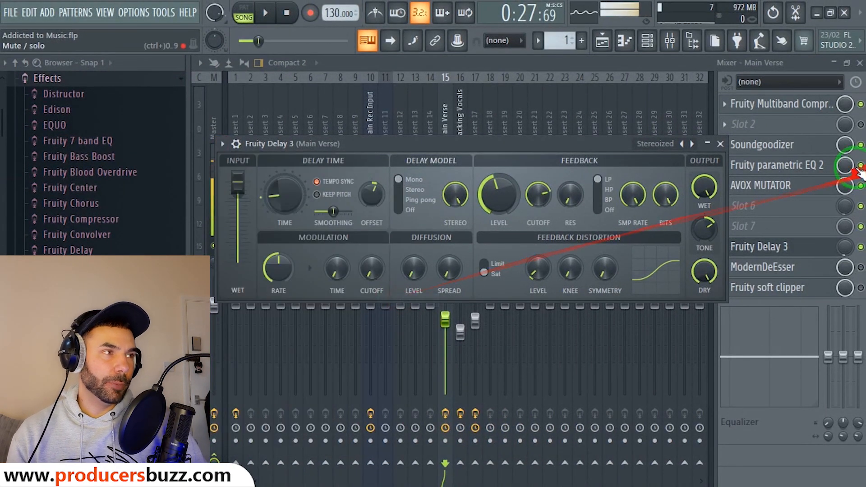
{"action": "left_click", "coordinate": [721, 144]}
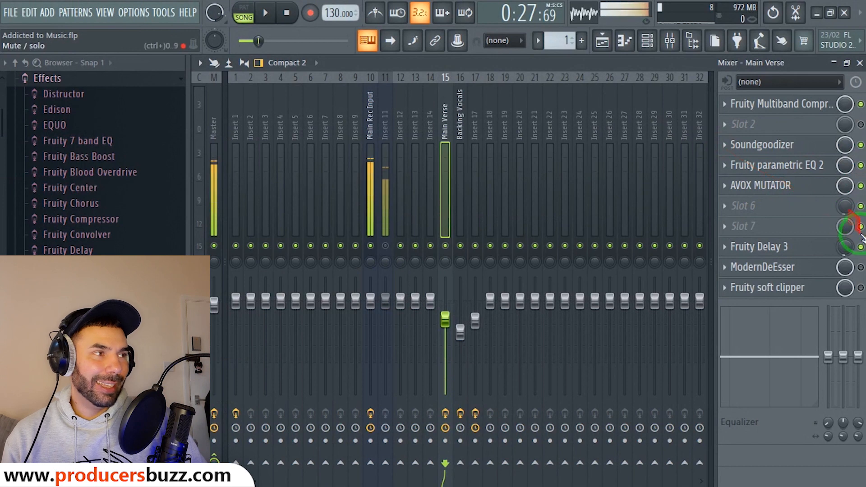
Drag the Fruity Delay 3 mix down, then open, reposition and expand the ModernDeEsser window.
{"action": "left_click_drag", "start_coordinate": [846, 247], "coordinate": [19, 246]}
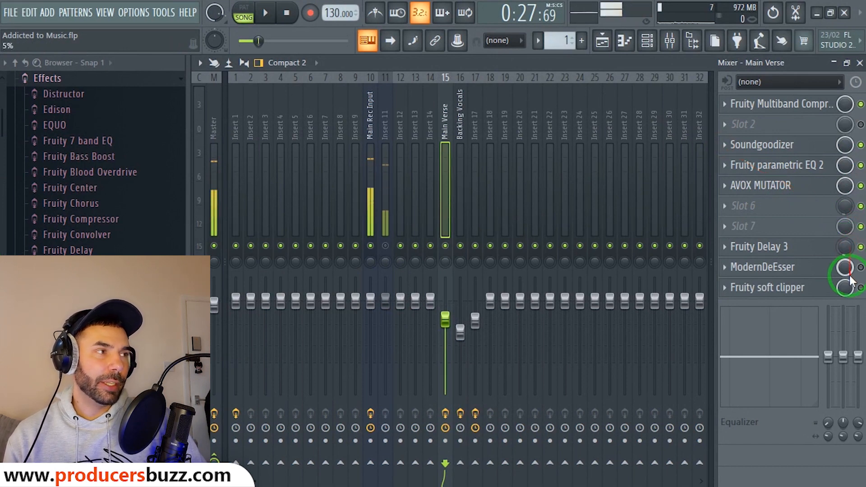
{"action": "left_click", "coordinate": [785, 267]}
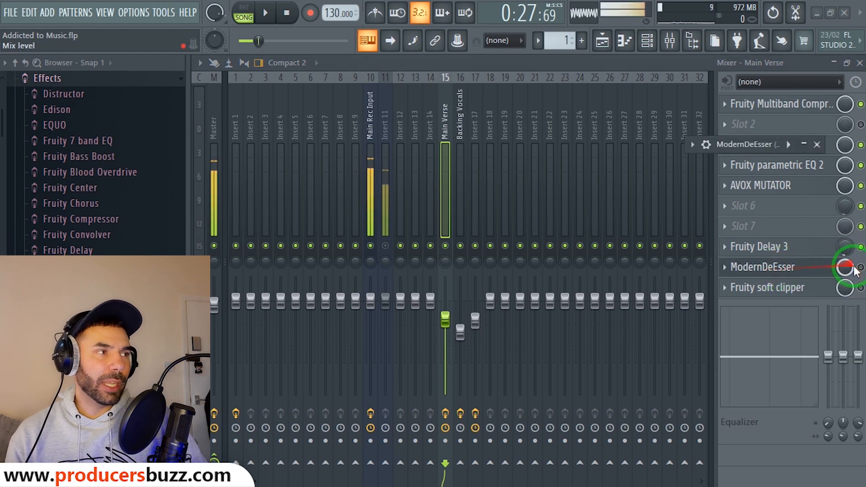
{"action": "left_click", "coordinate": [785, 268]}
{"action": "left_click", "coordinate": [785, 267]}
{"action": "left_click_drag", "start_coordinate": [747, 143], "coordinate": [474, 141]}
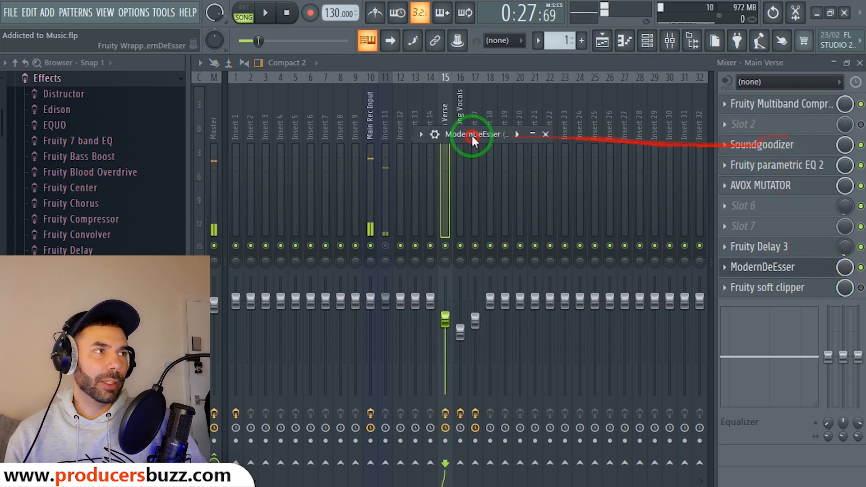
{"action": "left_click", "coordinate": [860, 63]}
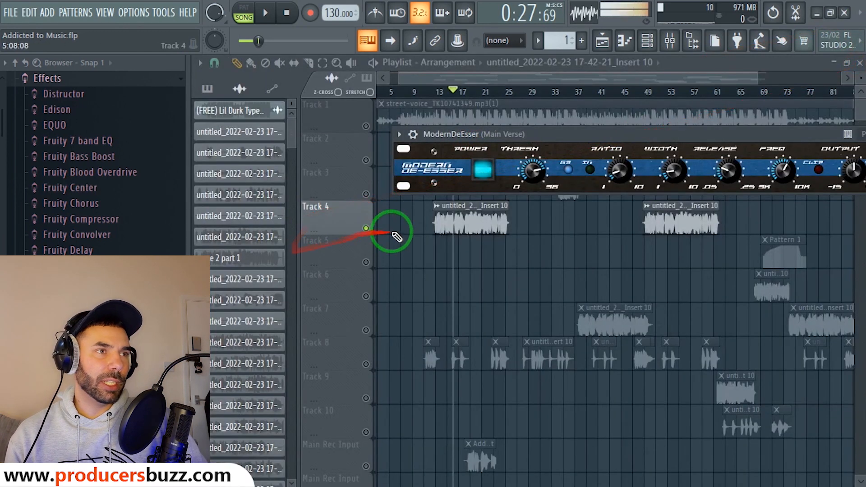
Play the arrangement with the mixer open, listening through the ModernDeEsser.
{"action": "key", "text": "space"}
{"action": "left_click", "coordinate": [670, 41]}
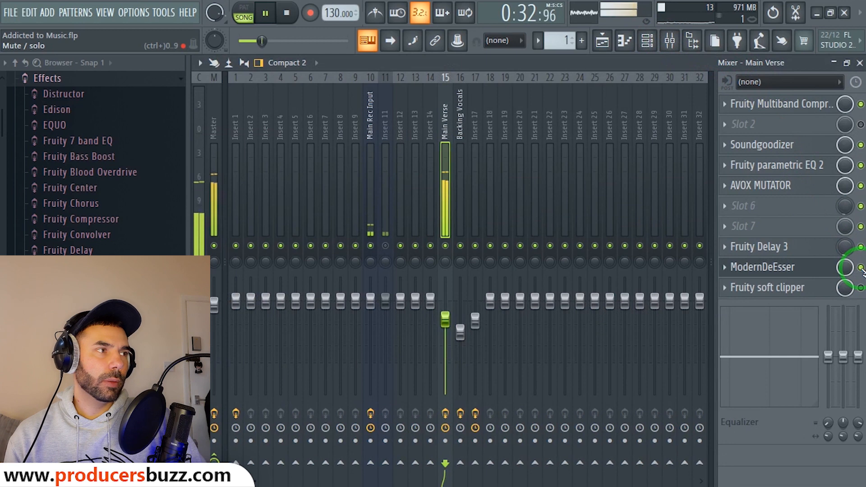
{"action": "key", "text": "space"}
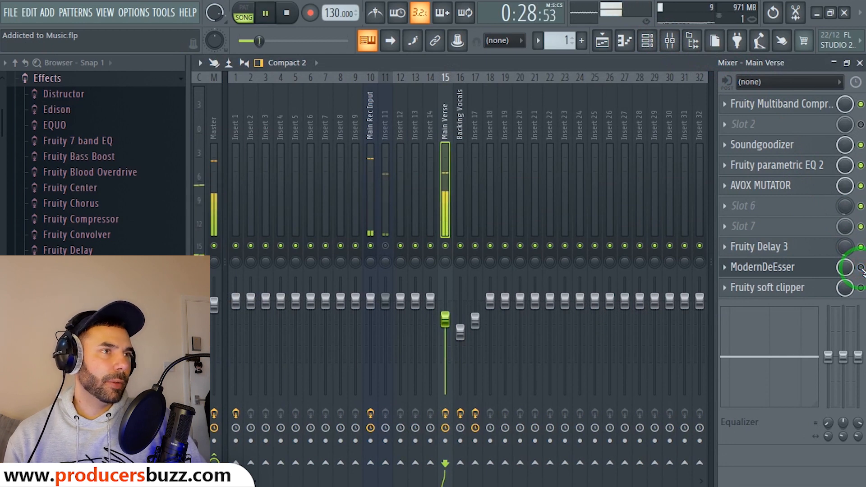
{"action": "left_click", "coordinate": [794, 270]}
Stop playback and unmute the Track 1 street-voice recording in the Playlist.
{"action": "left_click", "coordinate": [505, 124]}
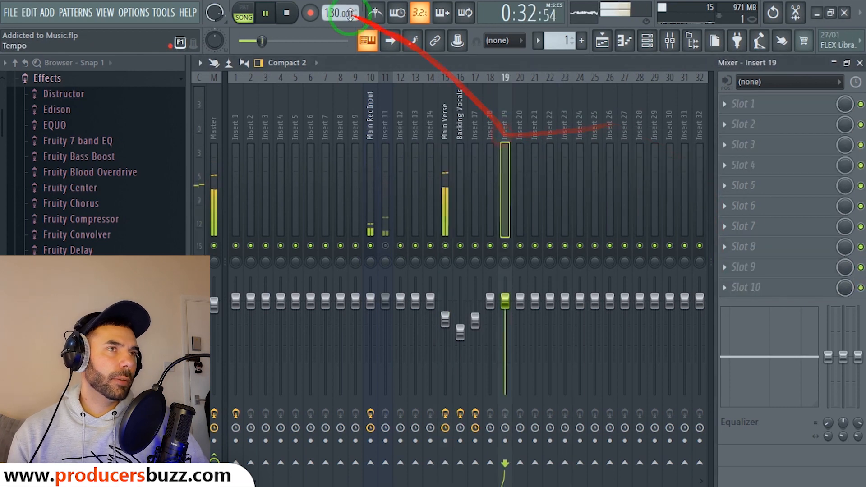
{"action": "left_click", "coordinate": [286, 13]}
{"action": "left_click", "coordinate": [859, 63]}
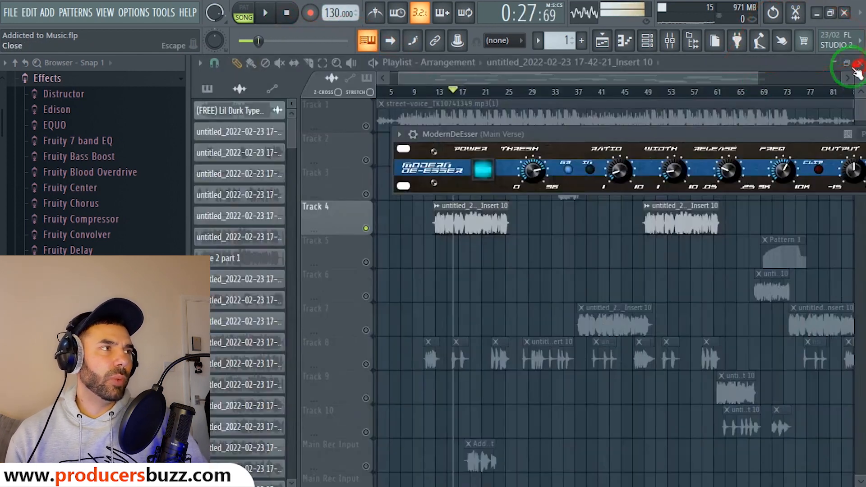
{"action": "left_click", "coordinate": [364, 126]}
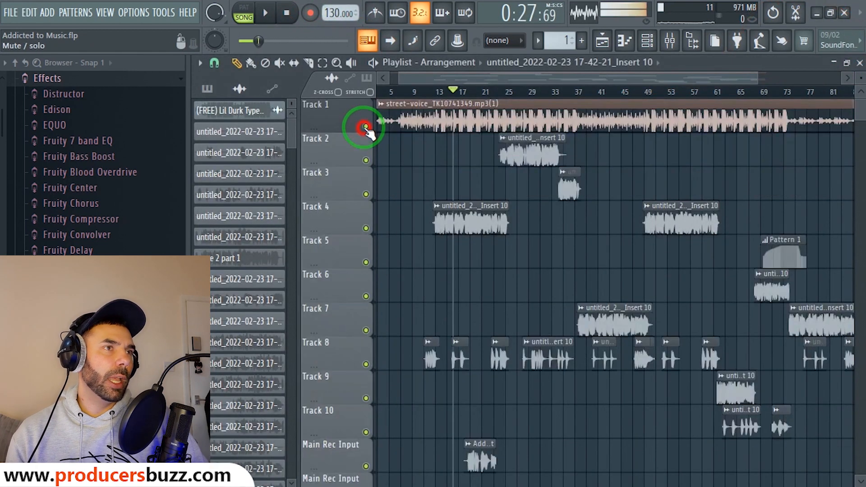
Play the arrangement while viewing the Main Verse ModernDeEsser, then stop and close the mixer.
{"action": "key", "text": "space"}
{"action": "left_click", "coordinate": [677, 51]}
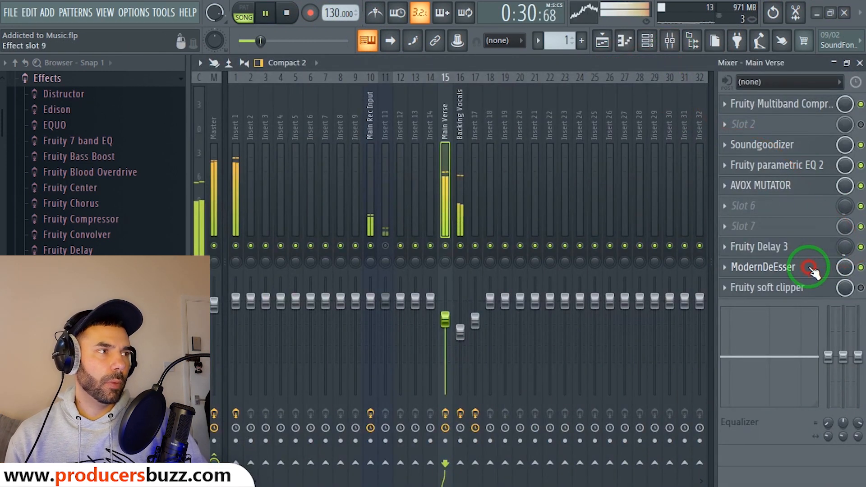
{"action": "left_click", "coordinate": [767, 267]}
{"action": "left_click_drag", "start_coordinate": [713, 135], "coordinate": [529, 135]}
{"action": "key", "text": "space"}
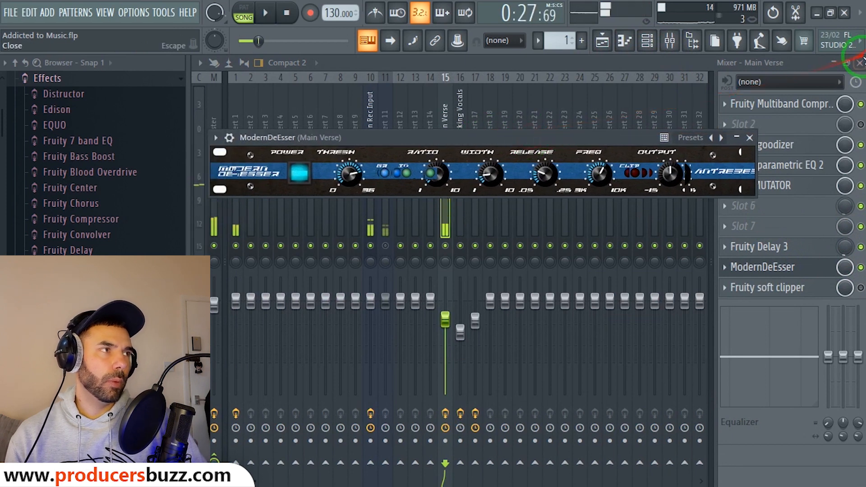
{"action": "left_click", "coordinate": [860, 63]}
Zoom the Playlist, set the song position near bar 13, and reopen the mixer.
{"action": "left_click", "coordinate": [462, 465]}
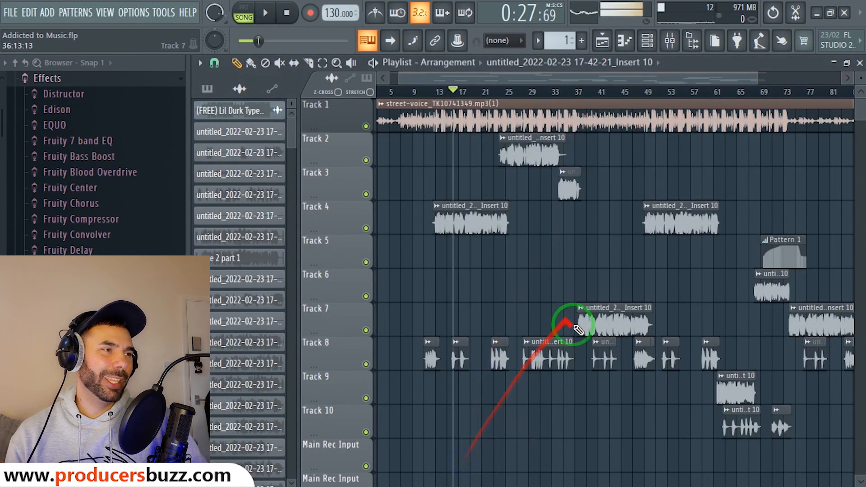
{"action": "scroll", "coordinate": [447, 93], "scroll_direction": "up", "scroll_amount": 1}
{"action": "scroll", "coordinate": [450, 93], "scroll_direction": "up", "scroll_amount": 4}
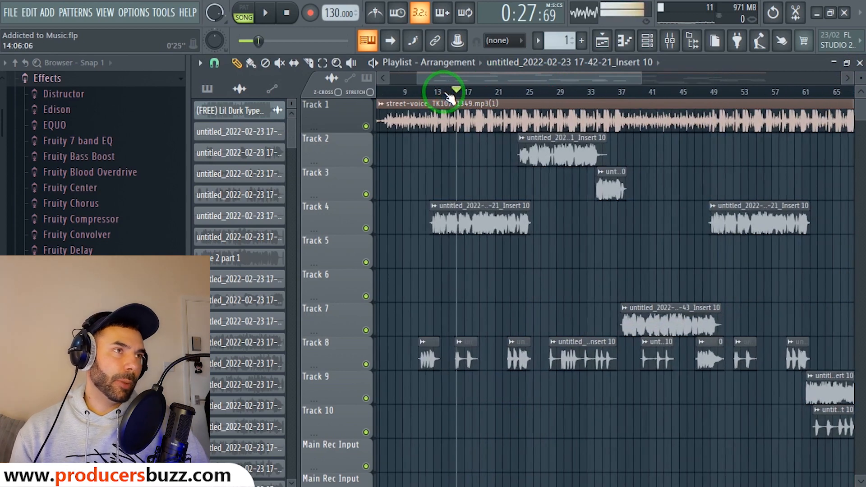
{"action": "left_click", "coordinate": [414, 102]}
{"action": "left_click_drag", "start_coordinate": [419, 108], "coordinate": [406, 91]}
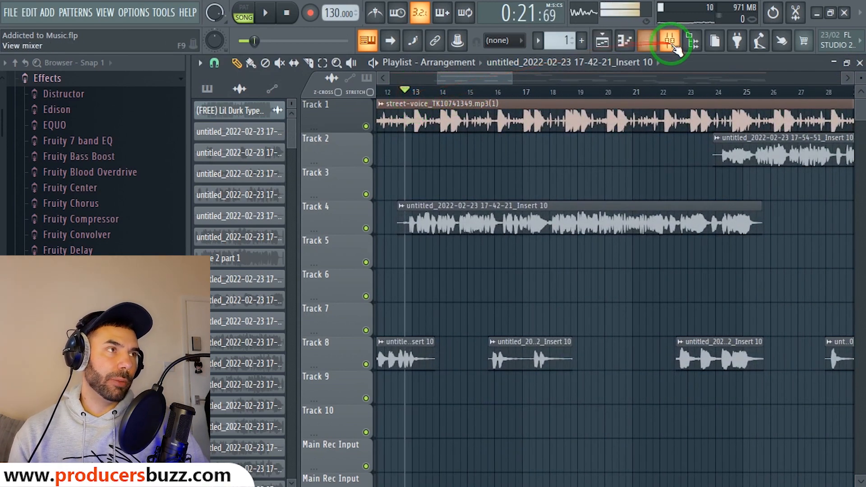
{"action": "left_click", "coordinate": [670, 40]}
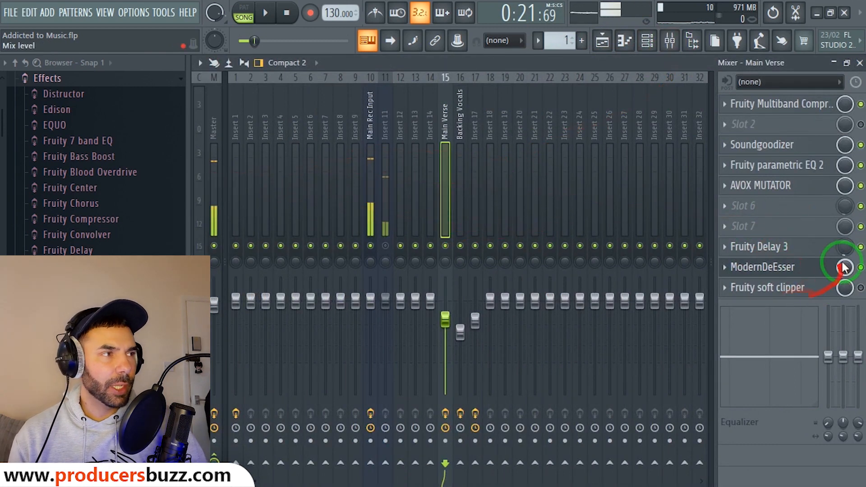
Load the ModernDeEsser's Default preset and lower its Ratio to 0.44.
{"action": "left_click", "coordinate": [789, 267]}
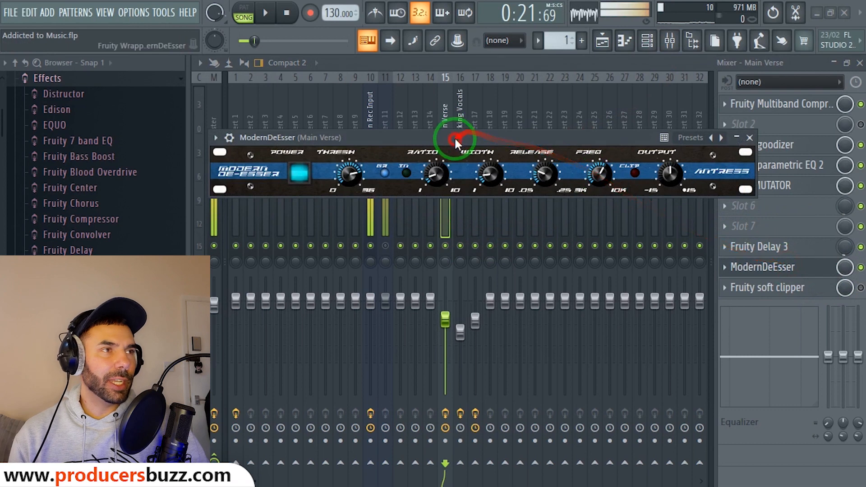
{"action": "left_click", "coordinate": [225, 139]}
{"action": "left_click", "coordinate": [246, 191]}
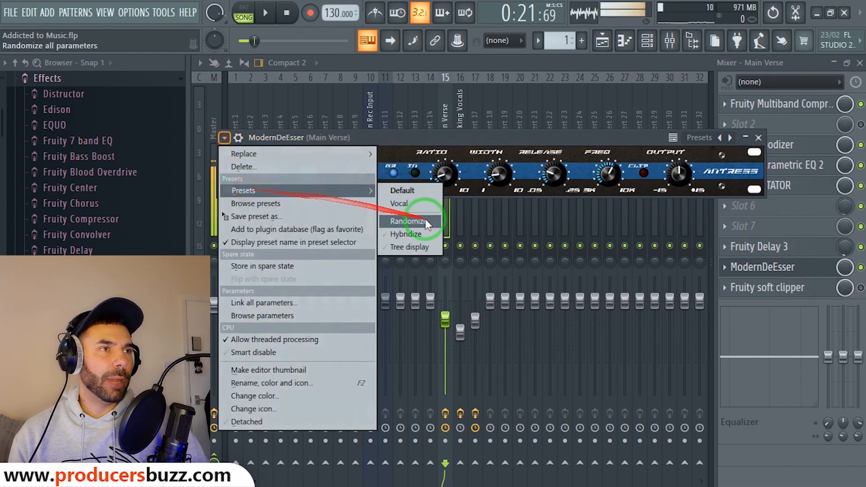
{"action": "left_click", "coordinate": [415, 190]}
{"action": "left_click_drag", "start_coordinate": [545, 135], "coordinate": [500, 137]}
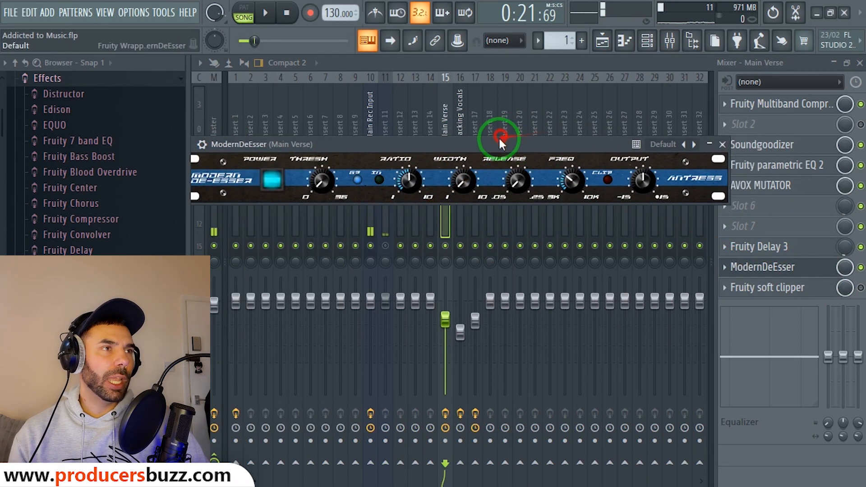
{"action": "left_click_drag", "start_coordinate": [412, 180], "coordinate": [405, 214]}
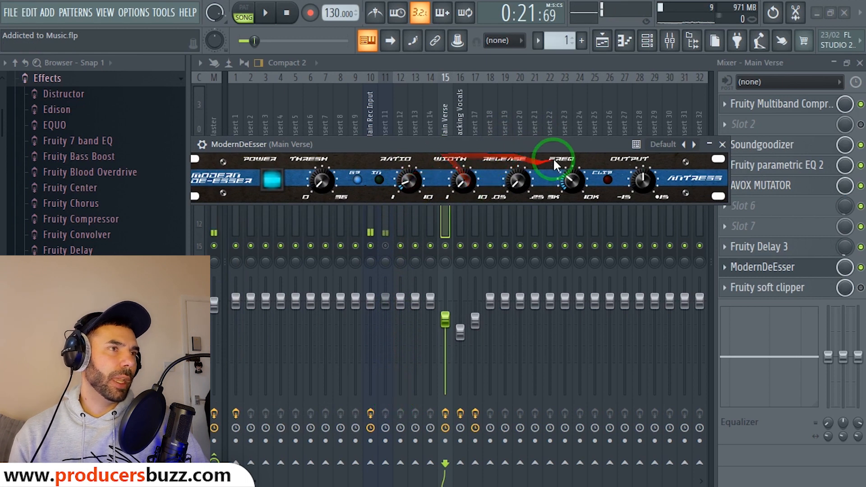
{"action": "left_click", "coordinate": [721, 144]}
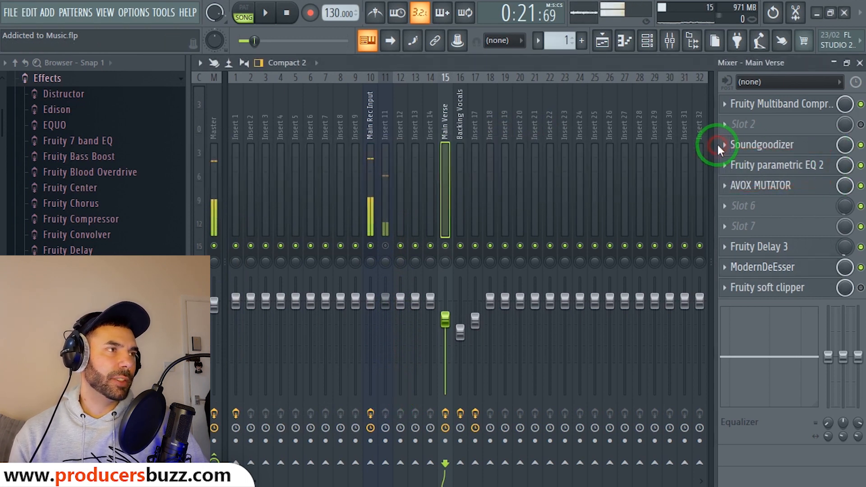
Play back the change, then reopen the de-esser to tweak its Width and close it.
{"action": "key", "text": "space"}
{"action": "left_click_drag", "start_coordinate": [724, 146], "coordinate": [863, 270]}
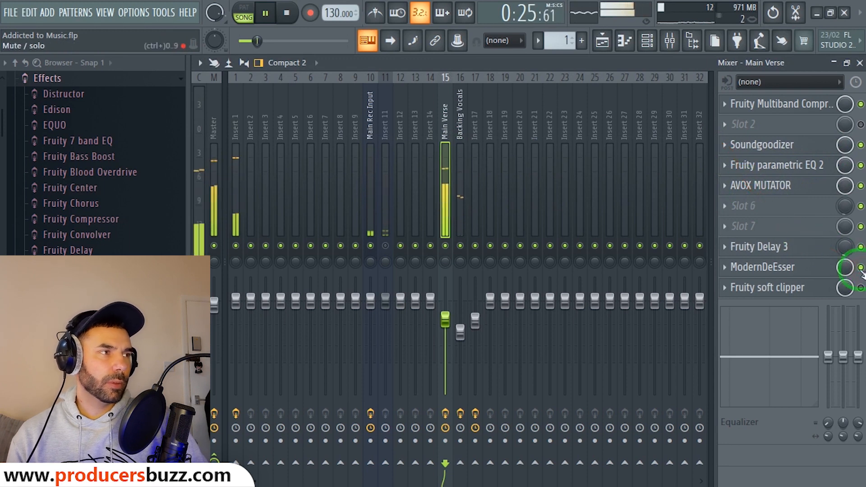
{"action": "left_click", "coordinate": [762, 267]}
{"action": "key", "text": "space"}
{"action": "left_click", "coordinate": [465, 183]}
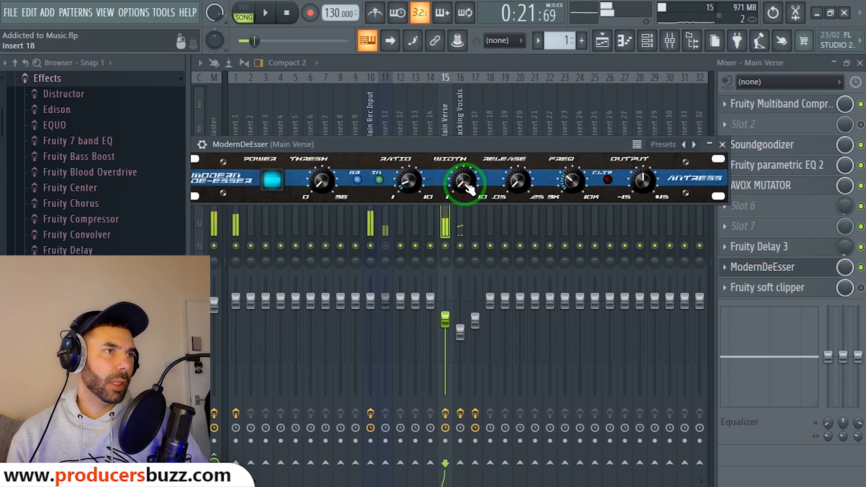
{"action": "key", "text": "Escape"}
{"action": "left_click", "coordinate": [861, 288]}
Open and close the Fruity soft clipper, then select the Backing Vocals mixer track with its parametric EQ 2.
{"action": "left_click", "coordinate": [793, 288]}
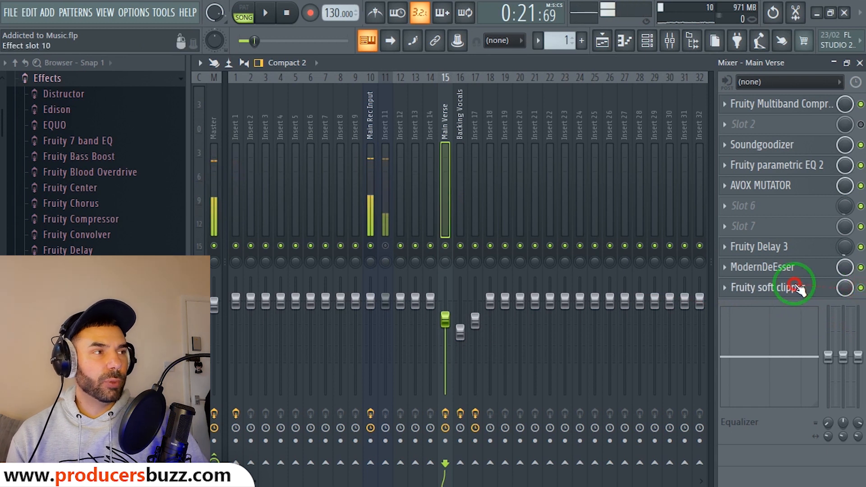
{"action": "left_click_drag", "start_coordinate": [285, 130], "coordinate": [347, 138]}
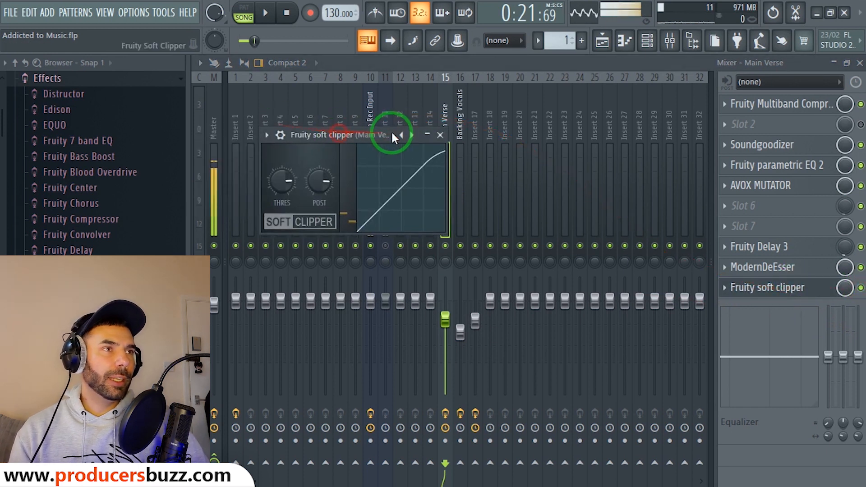
{"action": "left_click", "coordinate": [440, 135]}
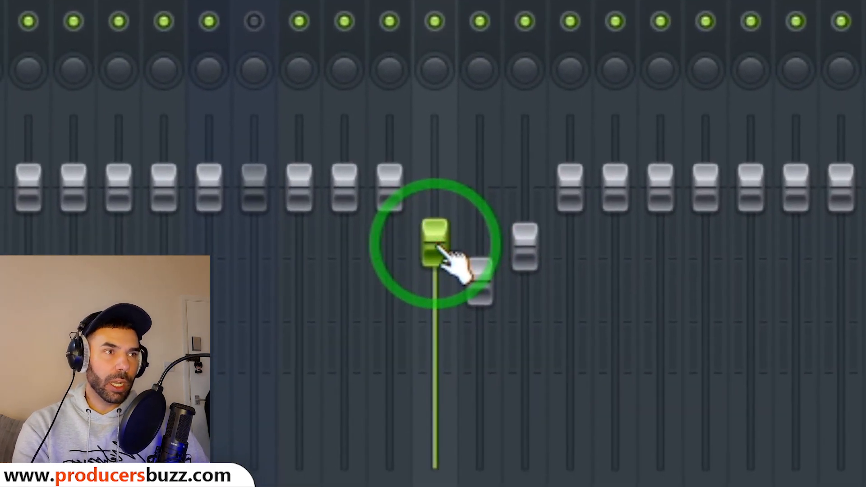
{"action": "left_click", "coordinate": [440, 249]}
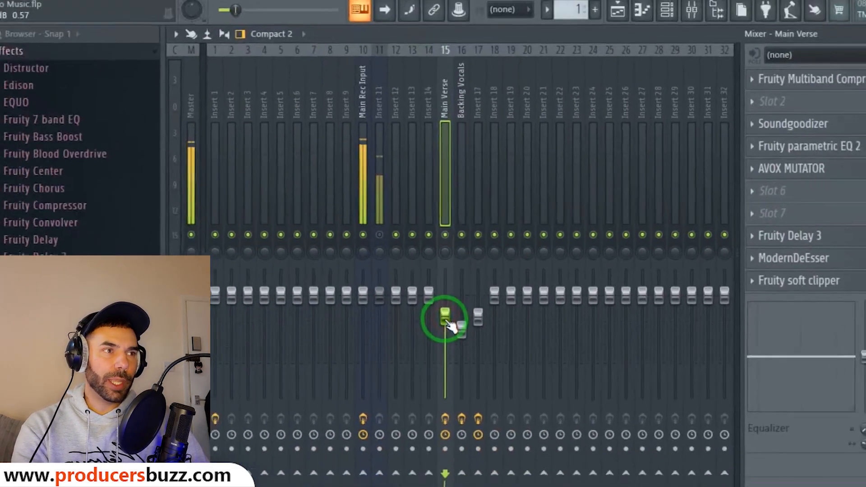
{"action": "left_click", "coordinate": [462, 95]}
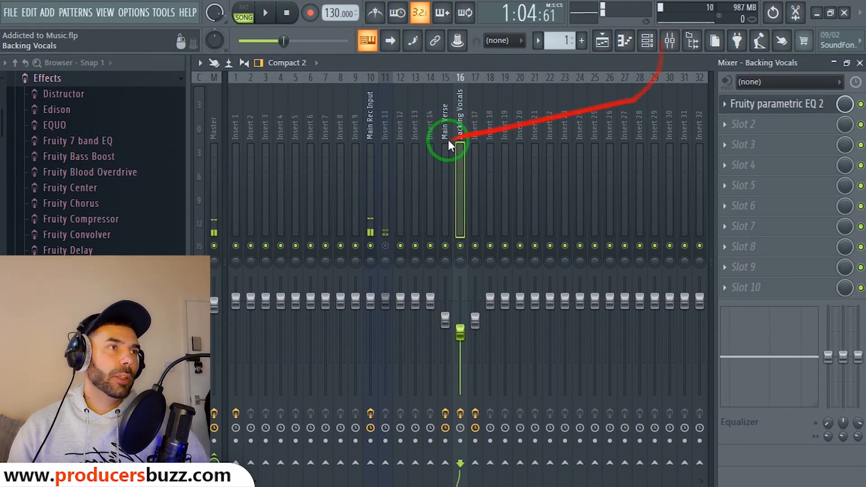
Select the Backing Vocals track and open its Fruity parametric EQ 2.
{"action": "left_click", "coordinate": [448, 138]}
{"action": "left_click", "coordinate": [456, 142]}
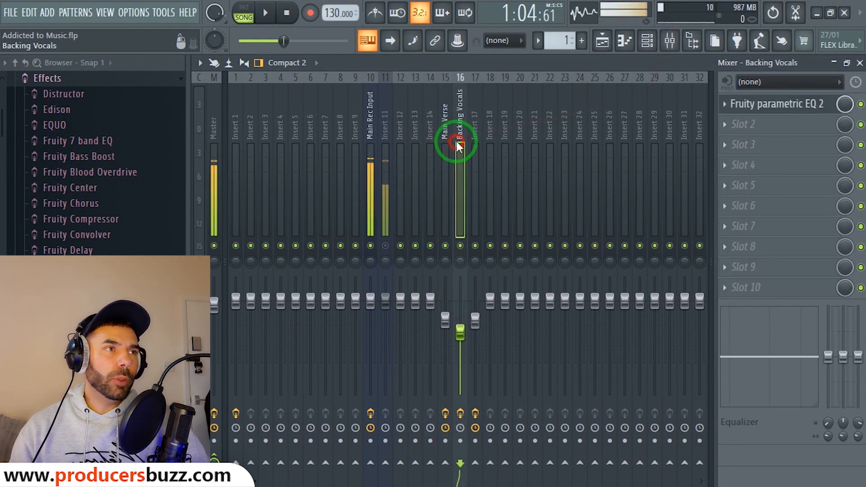
{"action": "left_click", "coordinate": [771, 108]}
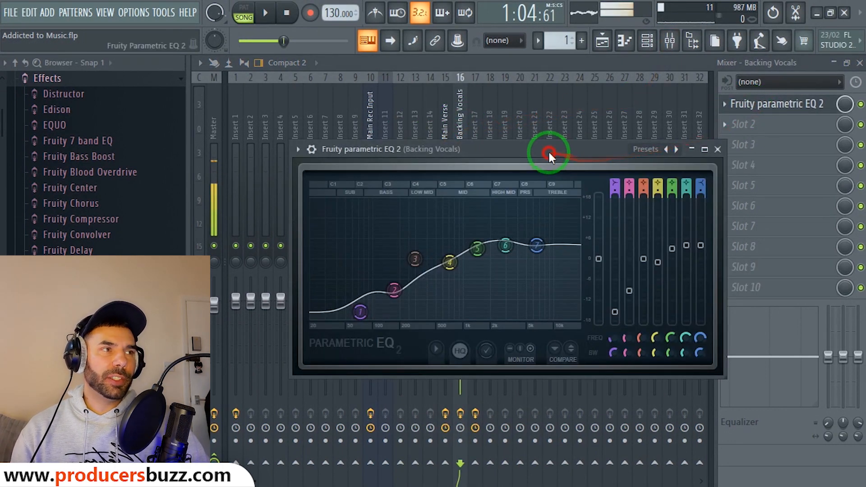
{"action": "left_click_drag", "start_coordinate": [548, 150], "coordinate": [544, 143]}
Adjust EQ bands 1, 2, 4, 6 and 7 to cut lows and lift highs, then close it.
{"action": "left_click", "coordinate": [437, 221]}
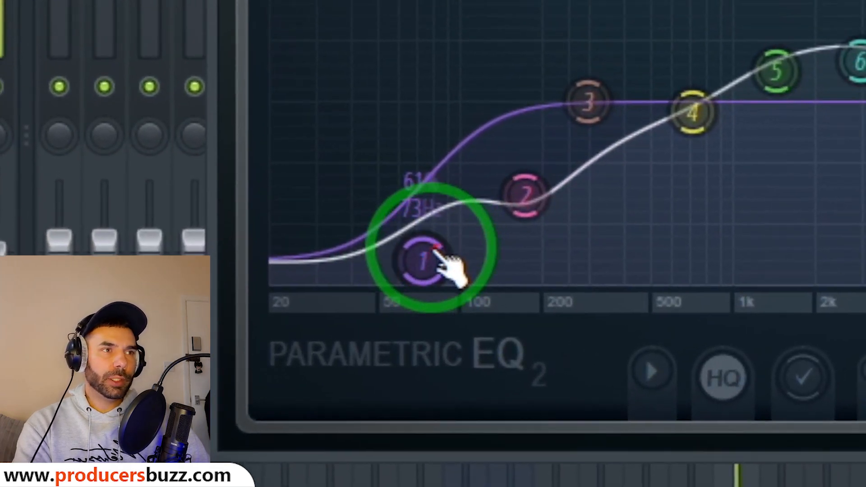
{"action": "left_click", "coordinate": [359, 300]}
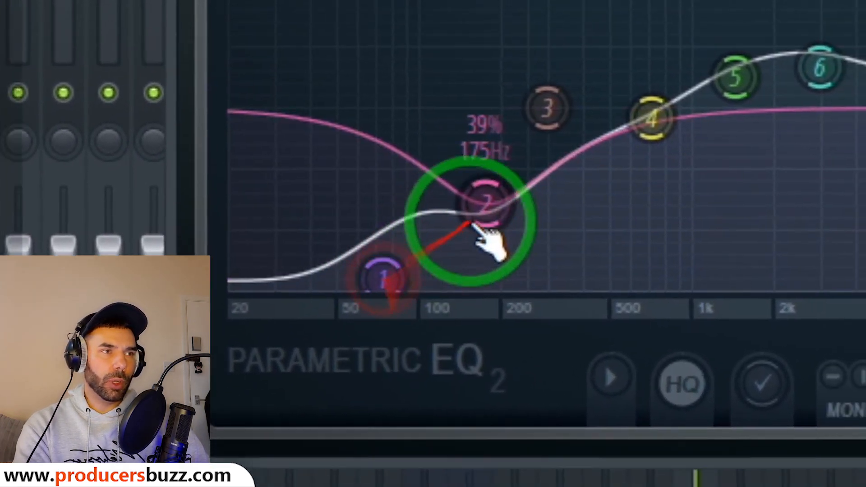
{"action": "left_click", "coordinate": [486, 203]}
{"action": "left_click", "coordinate": [652, 118]}
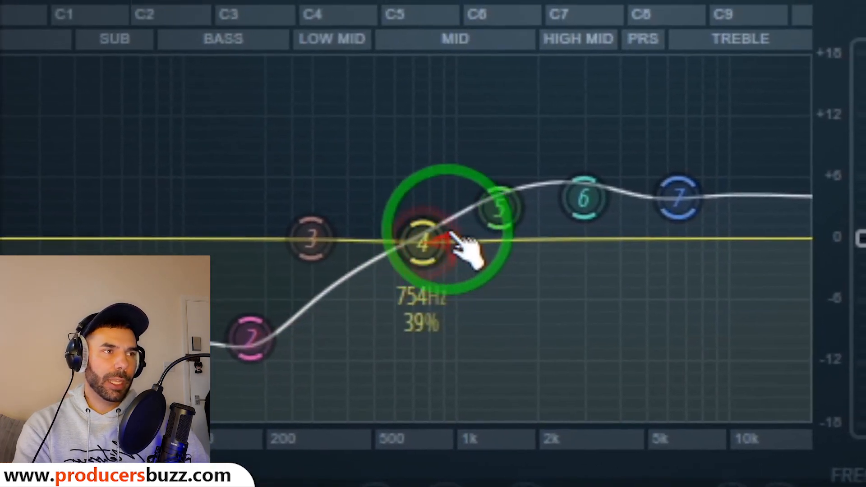
{"action": "left_click", "coordinate": [820, 67]}
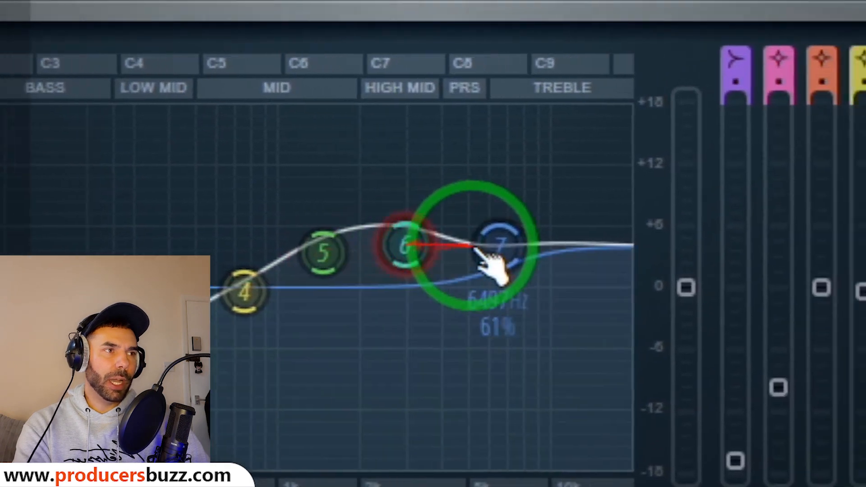
{"action": "left_click", "coordinate": [478, 250]}
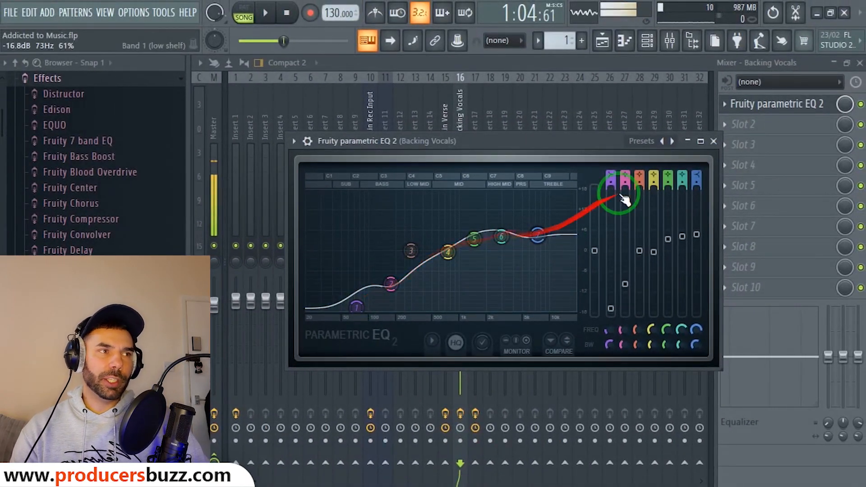
{"action": "left_click", "coordinate": [714, 141]}
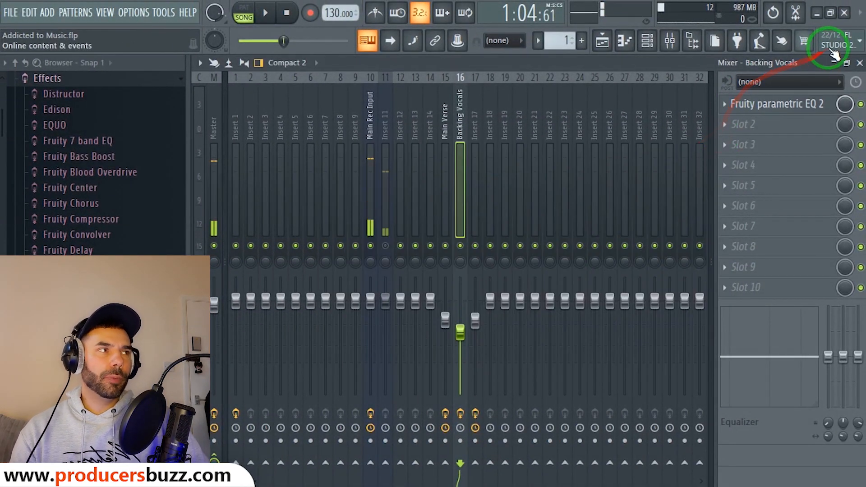
Back in the arrangement, move the playhead near bar 12 and unmute Tracks 2 and 1.
{"action": "left_click", "coordinate": [859, 63]}
{"action": "left_click_drag", "start_coordinate": [551, 91], "coordinate": [506, 93]}
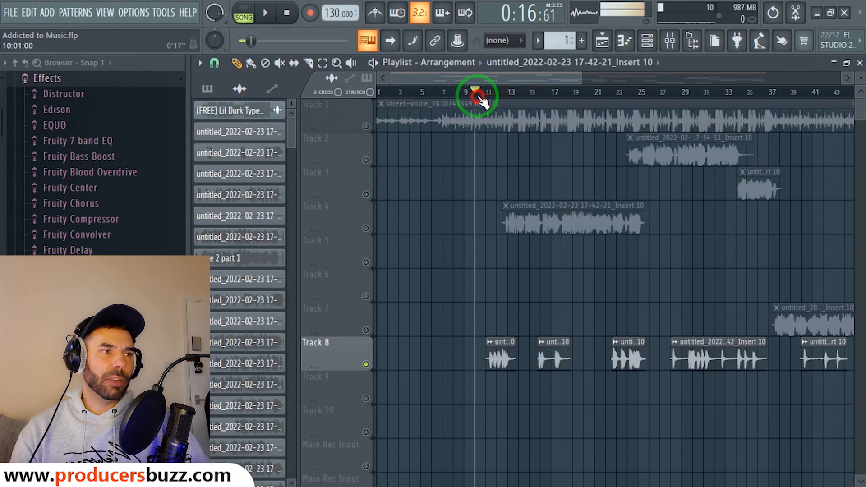
{"action": "left_click", "coordinate": [366, 160]}
{"action": "left_click", "coordinate": [366, 126]}
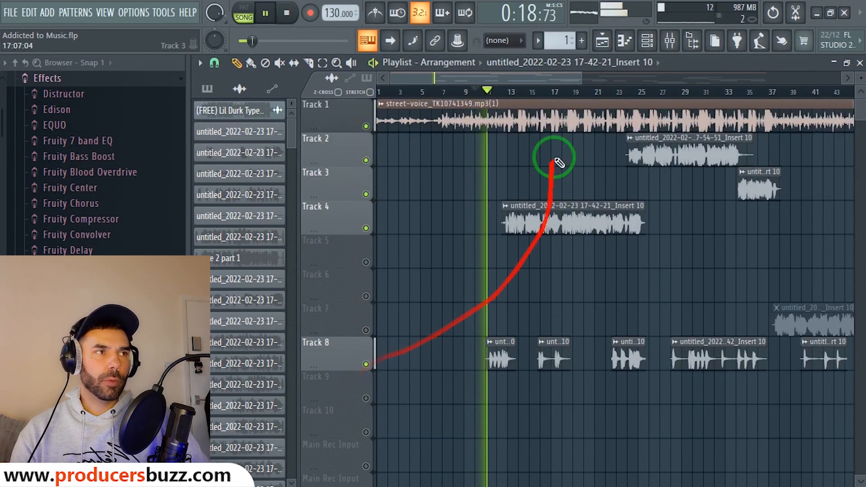
Play the arrangement from bar 11, then stop playback with the mixer showing again.
{"action": "left_click_drag", "start_coordinate": [579, 81], "coordinate": [513, 79]}
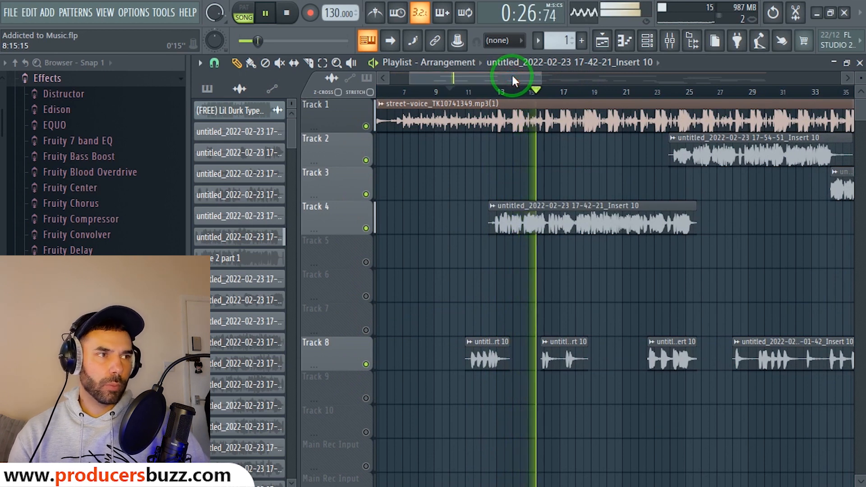
{"action": "left_click_drag", "start_coordinate": [516, 92], "coordinate": [475, 93]}
{"action": "key", "text": "space"}
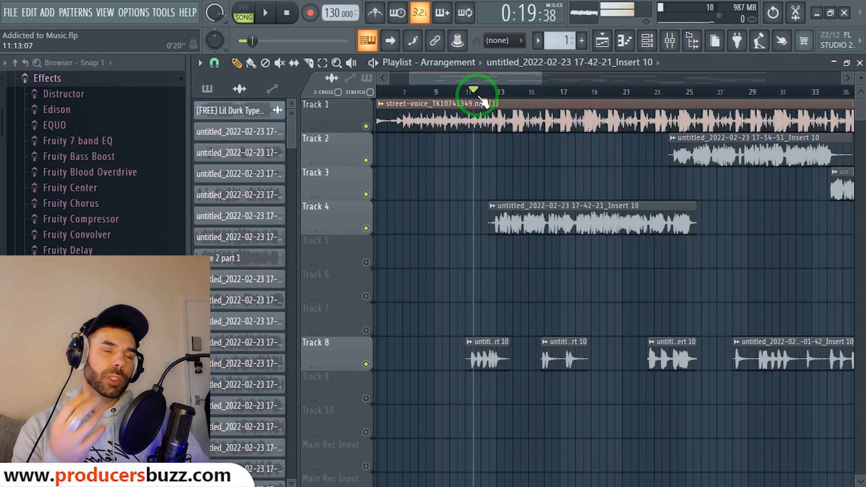
{"action": "key", "text": "space"}
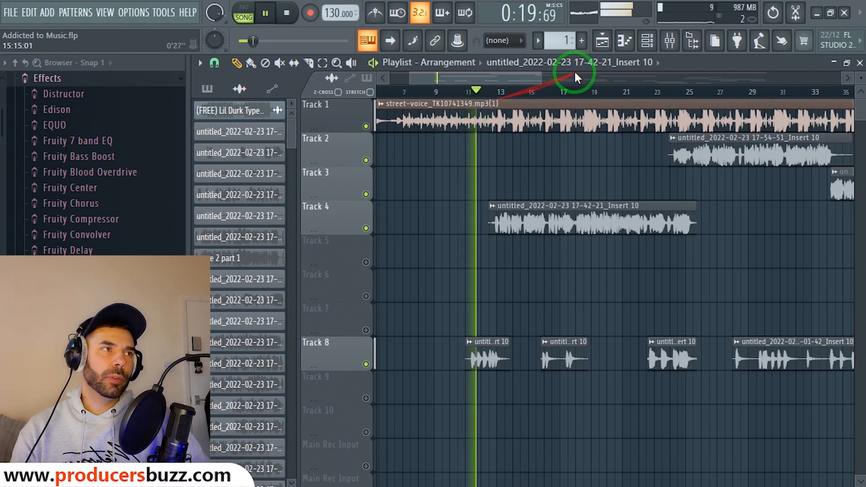
{"action": "left_click", "coordinate": [671, 40]}
{"action": "key", "text": "space"}
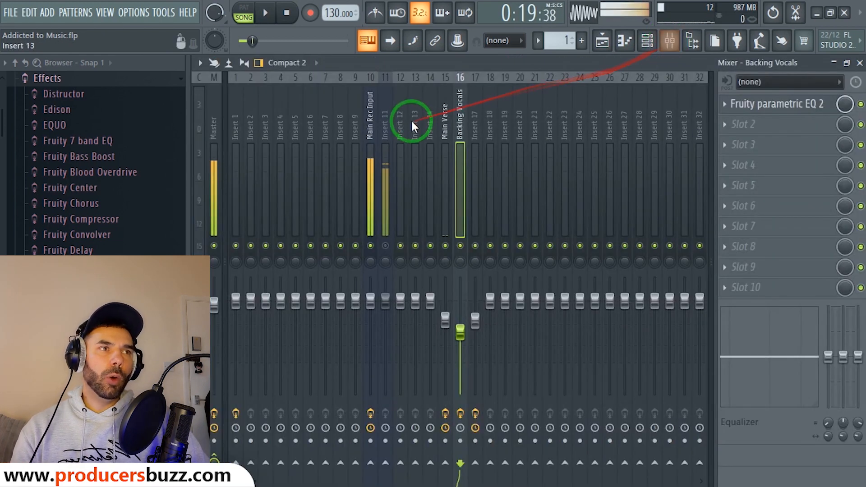
Select insert 10 Main Rec Input and load the Stereoized preset on its Fruity Delay 3.
{"action": "left_click", "coordinate": [373, 130]}
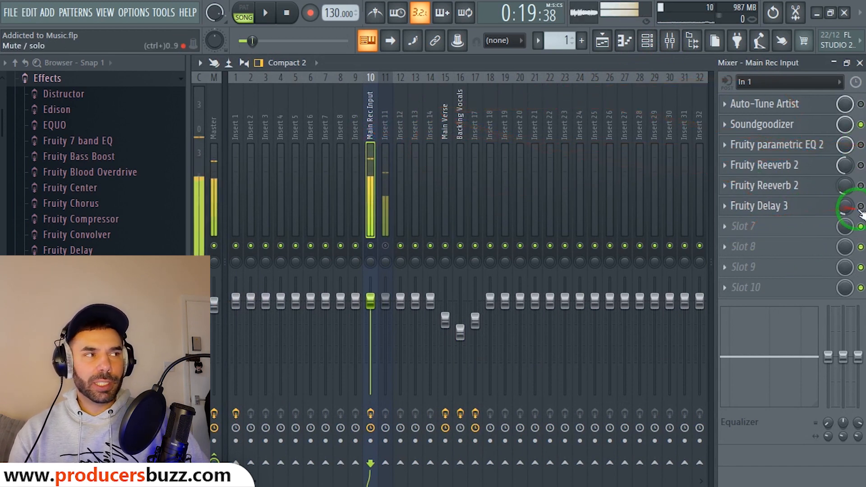
{"action": "left_click", "coordinate": [861, 166]}
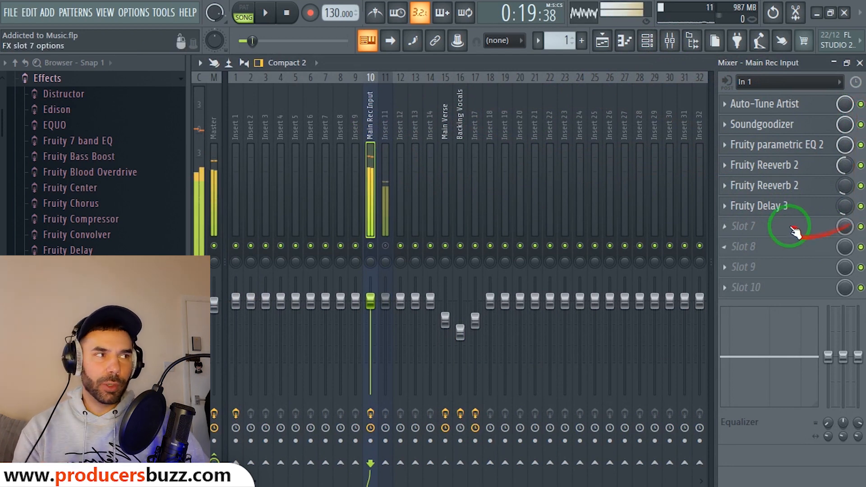
{"action": "left_click", "coordinate": [773, 206]}
{"action": "left_click", "coordinate": [274, 154]}
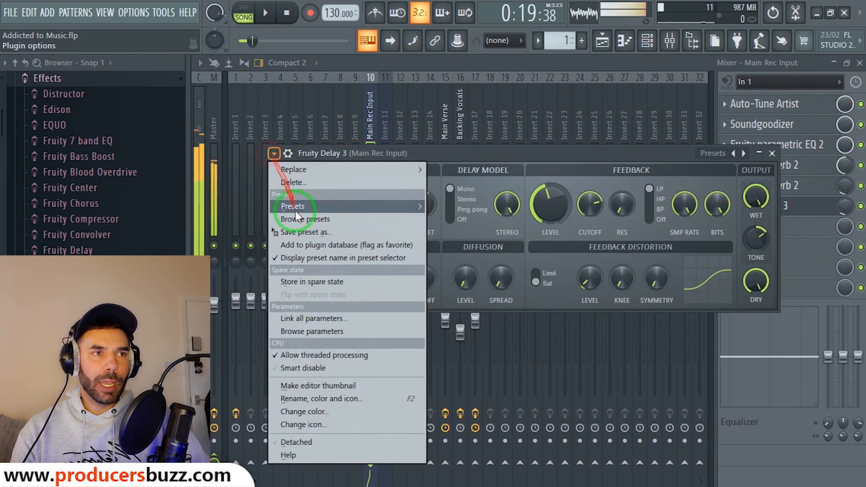
{"action": "left_click", "coordinate": [295, 207]}
{"action": "left_click", "coordinate": [459, 352]}
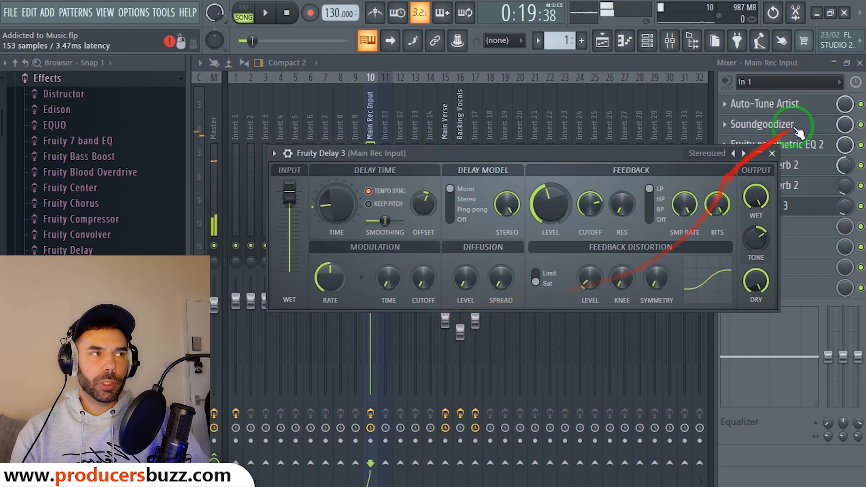
{"action": "left_click", "coordinate": [773, 153]}
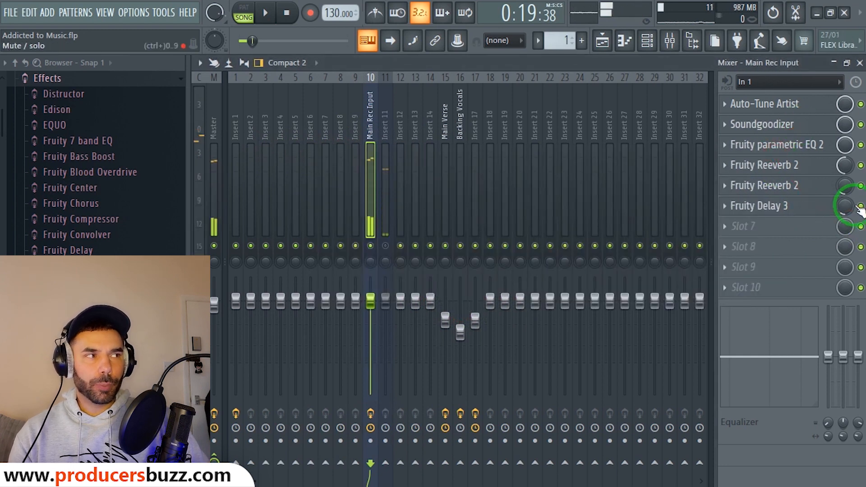
Lower Main Rec Input's Fruity Delay 3 mix to 8%.
{"action": "mouse_move", "coordinate": [846, 206]}
{"action": "left_mouse_down"}
{"action": "mouse_move", "coordinate": [20, 213]}
{"action": "mouse_move", "coordinate": [847, 208]}
{"action": "left_mouse_up"}
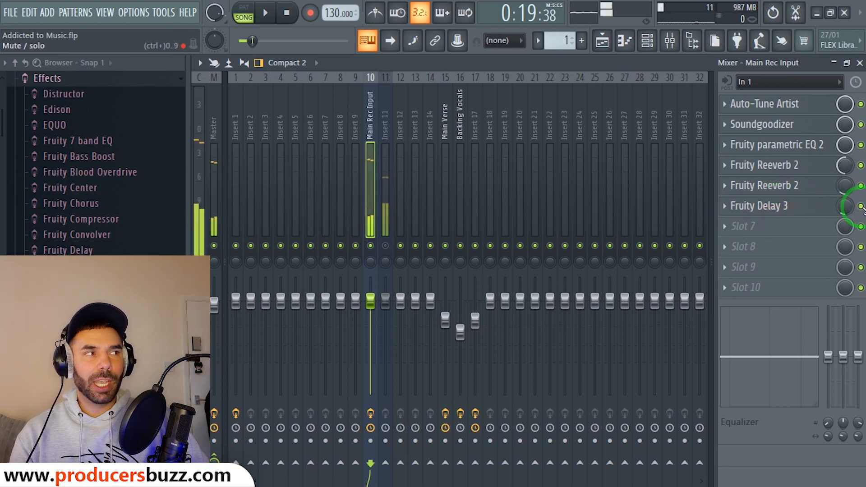
{"action": "left_click", "coordinate": [860, 63]}
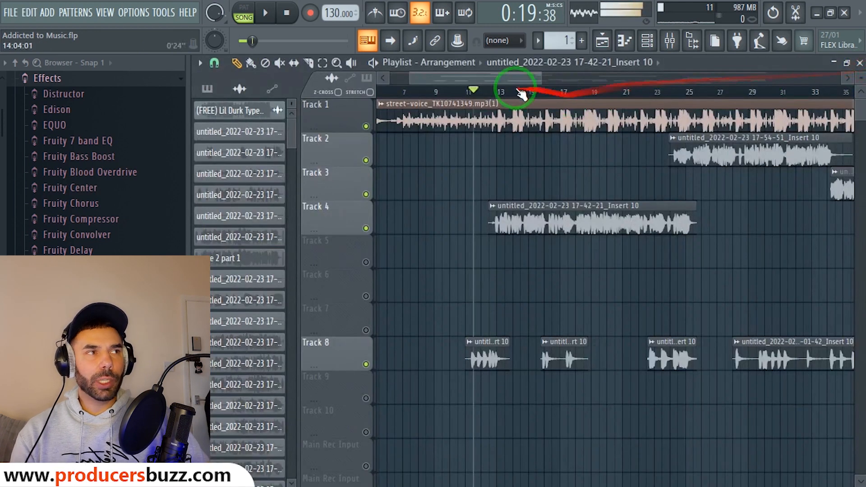
{"action": "left_click", "coordinate": [680, 46]}
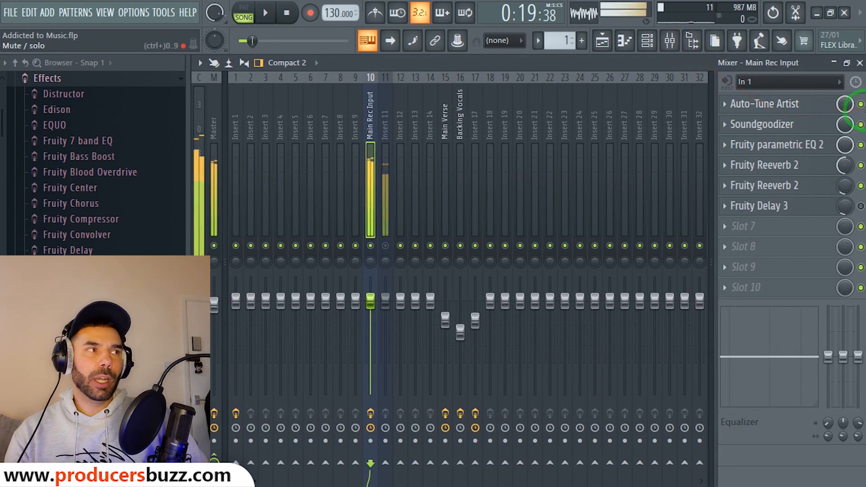
Disable Main Rec Input's Fruity parametric EQ 2 and first Fruity Reeverb 2, leaving the mixer closed.
{"action": "left_click", "coordinate": [861, 145]}
{"action": "left_click", "coordinate": [861, 166]}
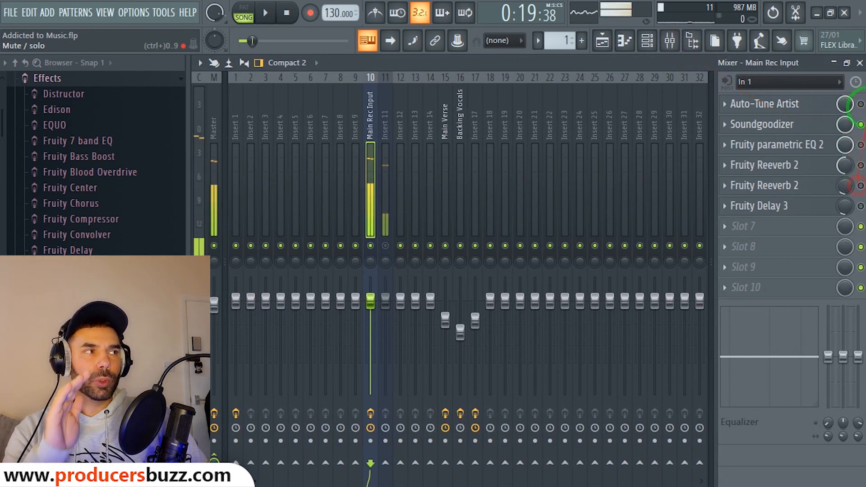
{"action": "left_click", "coordinate": [860, 63]}
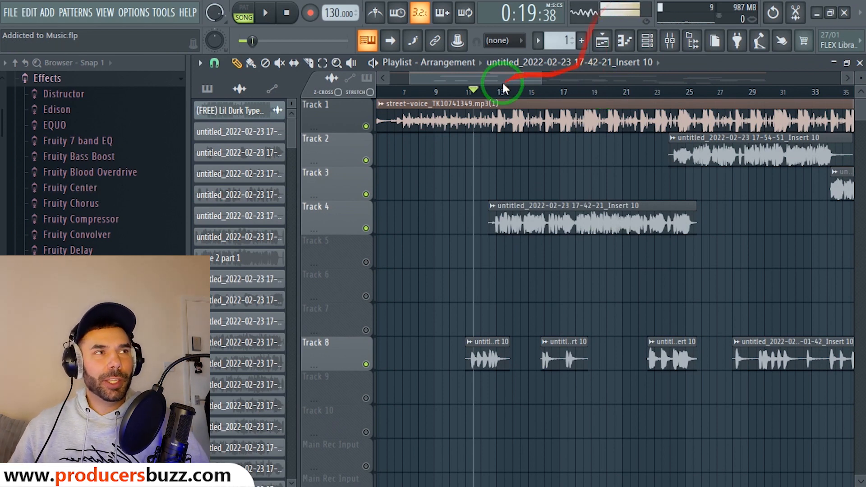
Zoom the playlist to bars 7–41 and play the arrangement from bar 10.
{"action": "left_click_drag", "start_coordinate": [538, 77], "coordinate": [608, 78]}
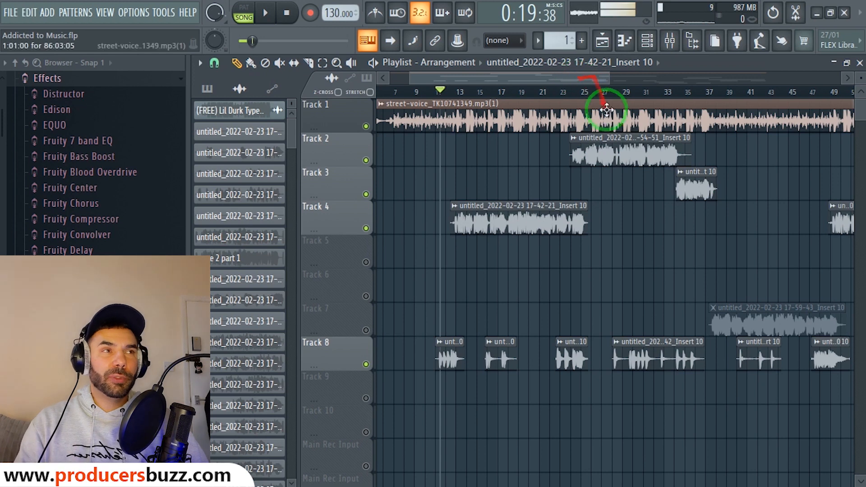
{"action": "left_click", "coordinate": [540, 92]}
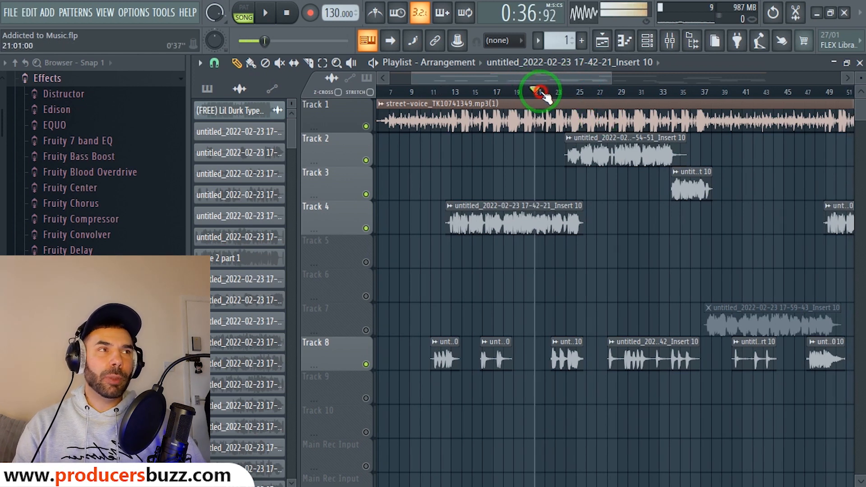
{"action": "left_click_drag", "start_coordinate": [541, 92], "coordinate": [422, 97]}
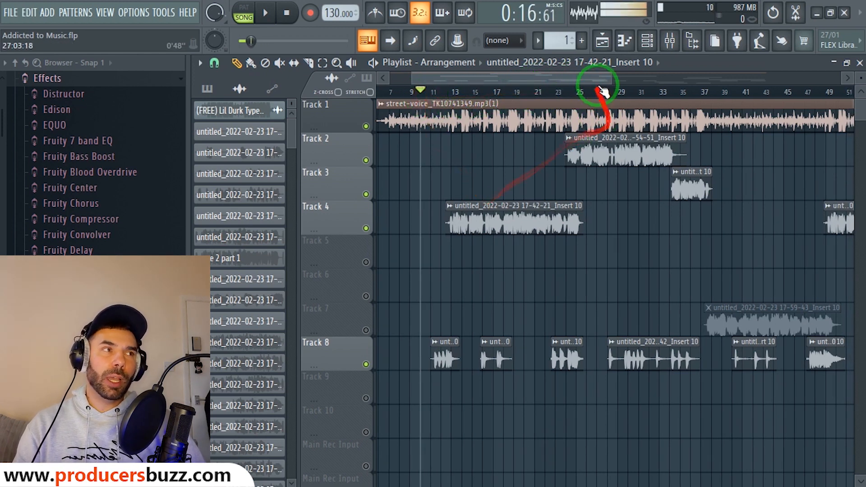
{"action": "left_click_drag", "start_coordinate": [611, 77], "coordinate": [612, 78]}
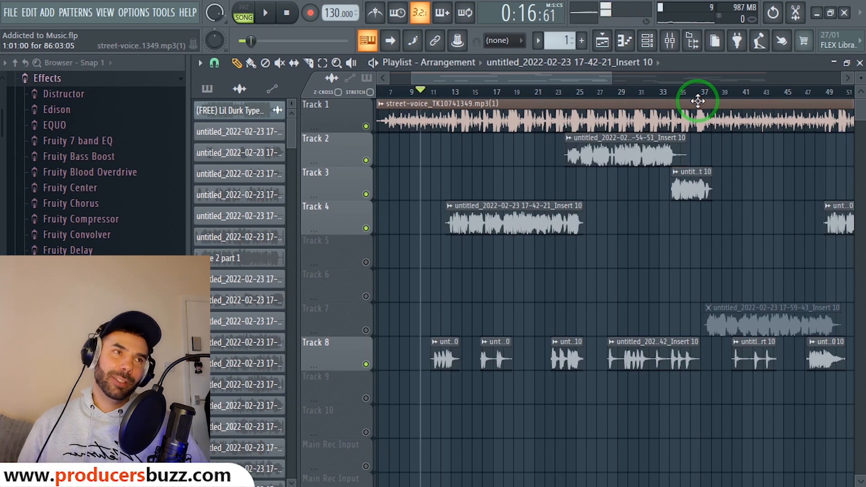
{"action": "left_click_drag", "start_coordinate": [619, 81], "coordinate": [571, 79]}
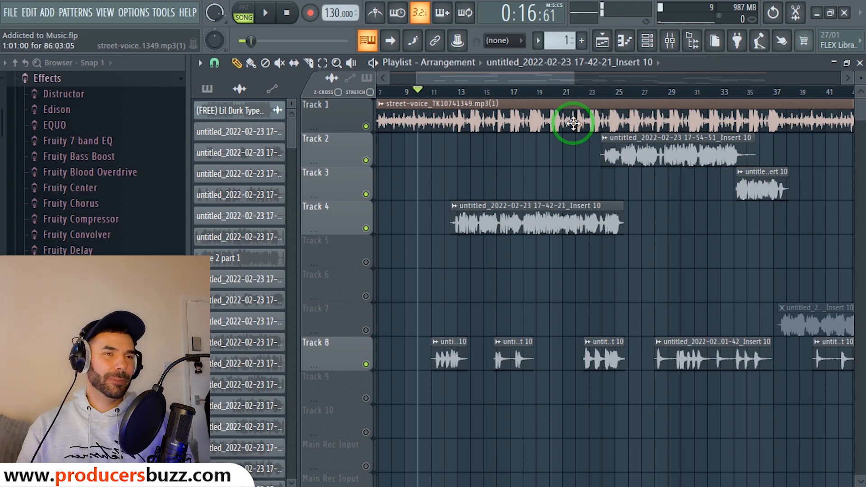
{"action": "key", "text": "space"}
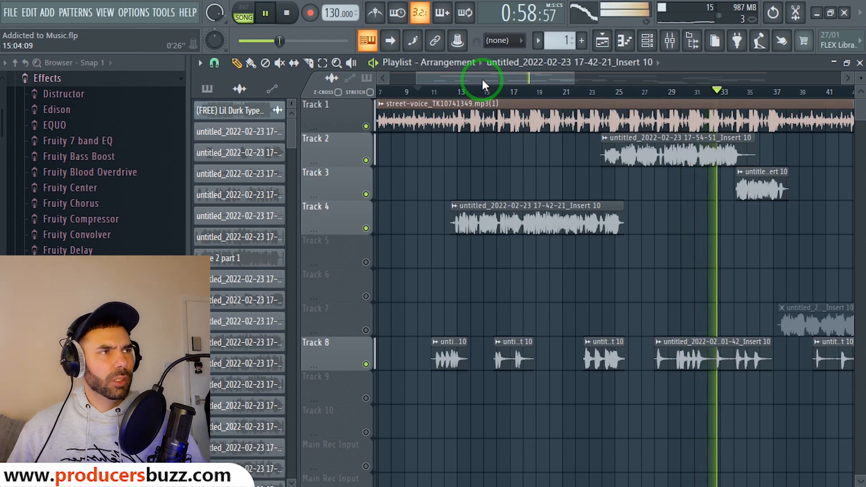
Unmute Tracks 7, 6 and 5 during playback, follow the song past bar 42, then stop.
{"action": "left_click", "coordinate": [367, 329]}
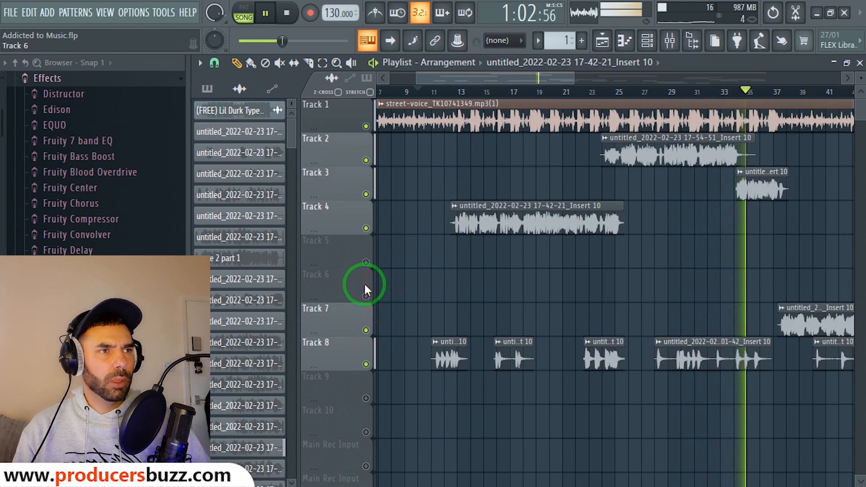
{"action": "left_click", "coordinate": [366, 295]}
{"action": "left_click", "coordinate": [366, 263]}
{"action": "mouse_move", "coordinate": [487, 75]}
{"action": "left_mouse_down"}
{"action": "mouse_move", "coordinate": [605, 85]}
{"action": "mouse_move", "coordinate": [597, 86]}
{"action": "left_mouse_up"}
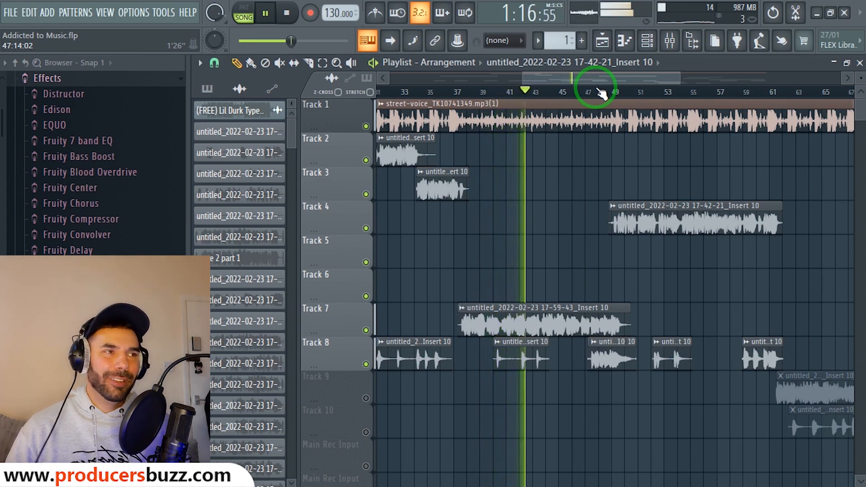
{"action": "key", "text": "space"}
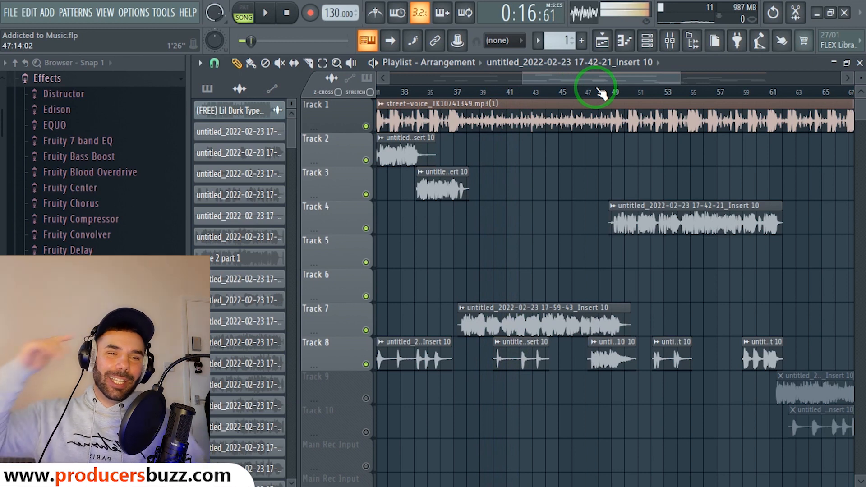